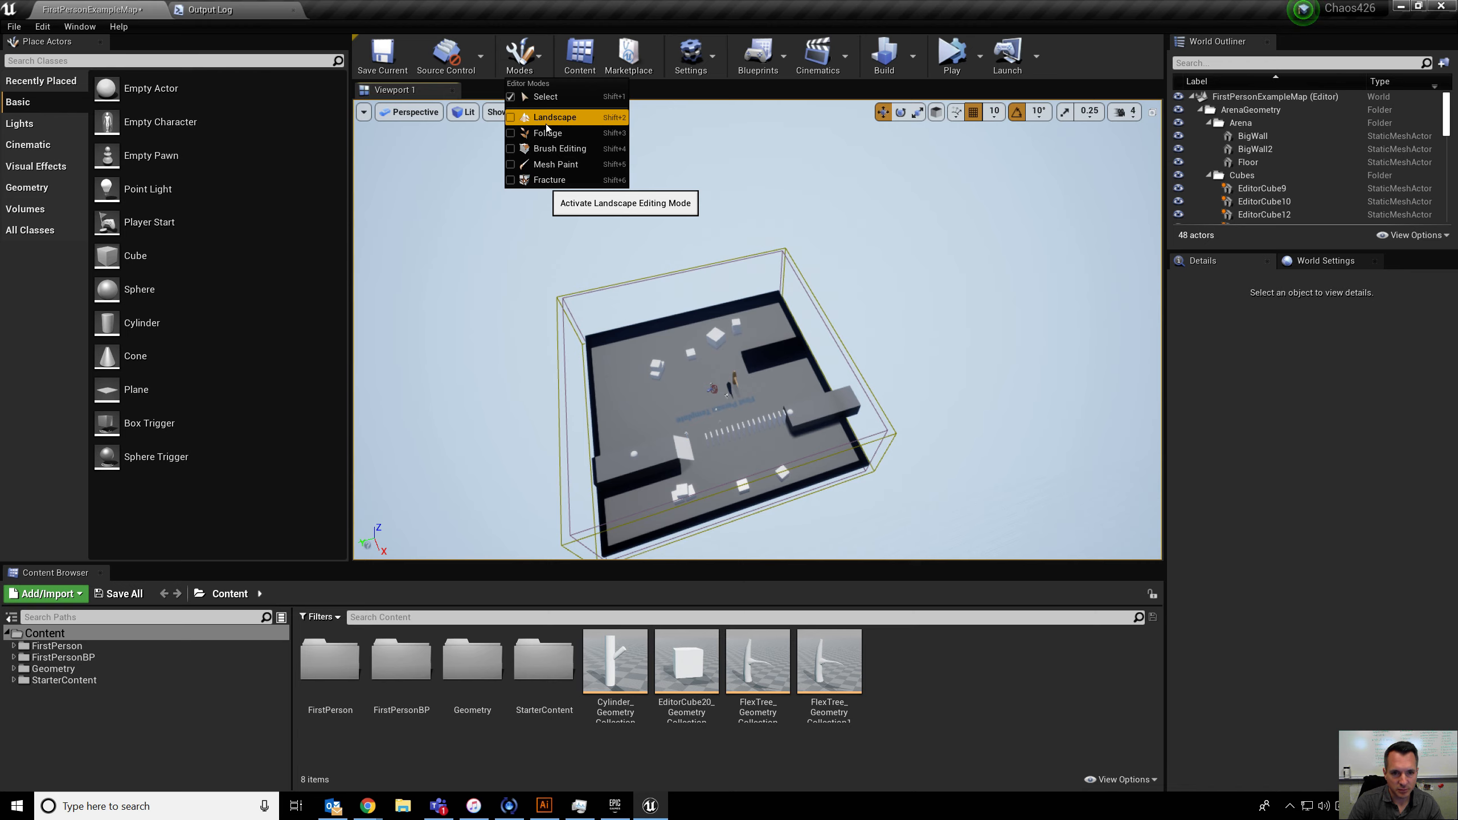
Activate Landscape editing mode to start a new landscape around the arena
right_drag(516, 229, 549, 173)
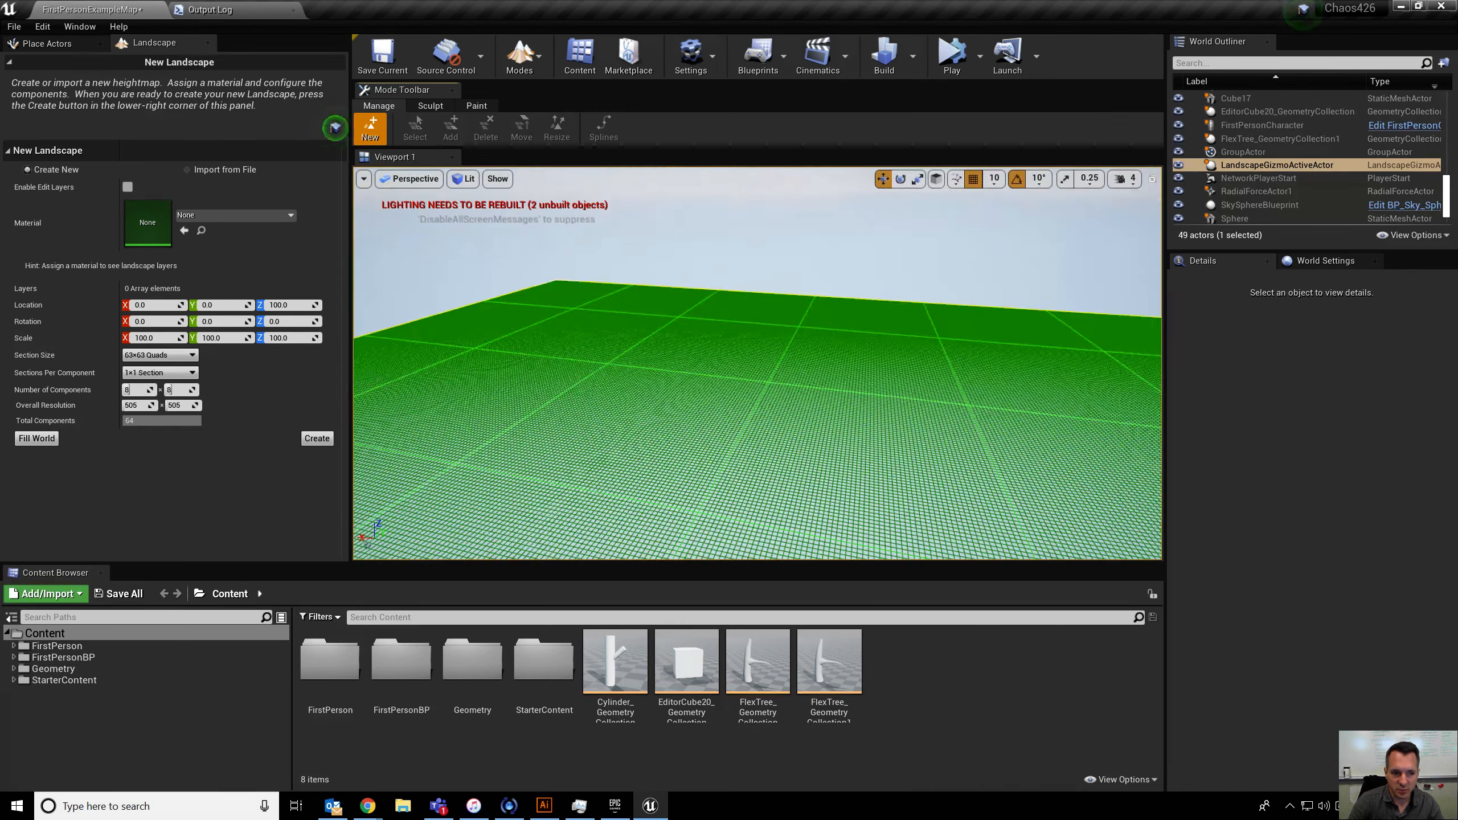
click(156, 340)
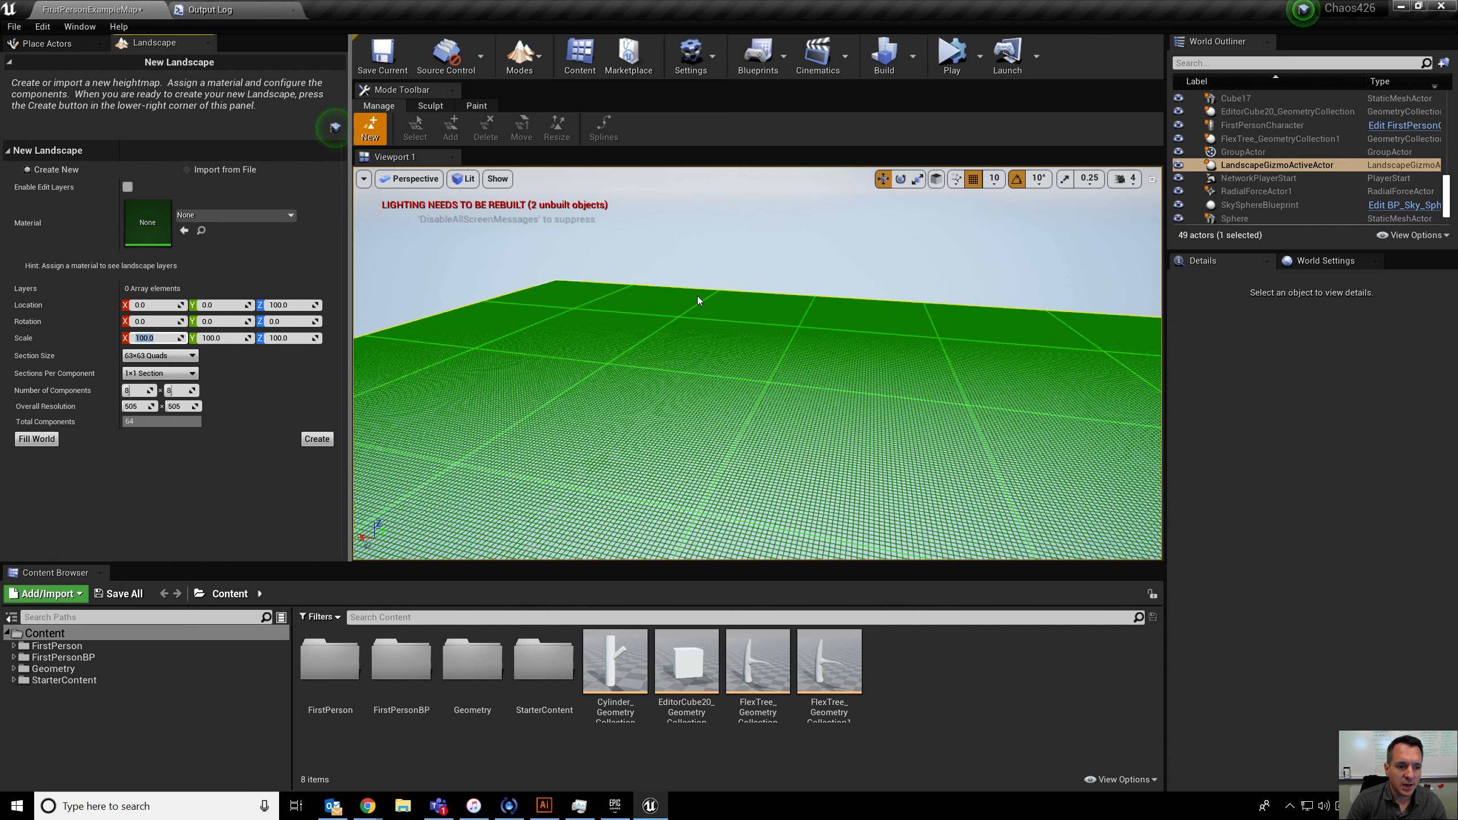
right_drag(450, 393, 396, 408)
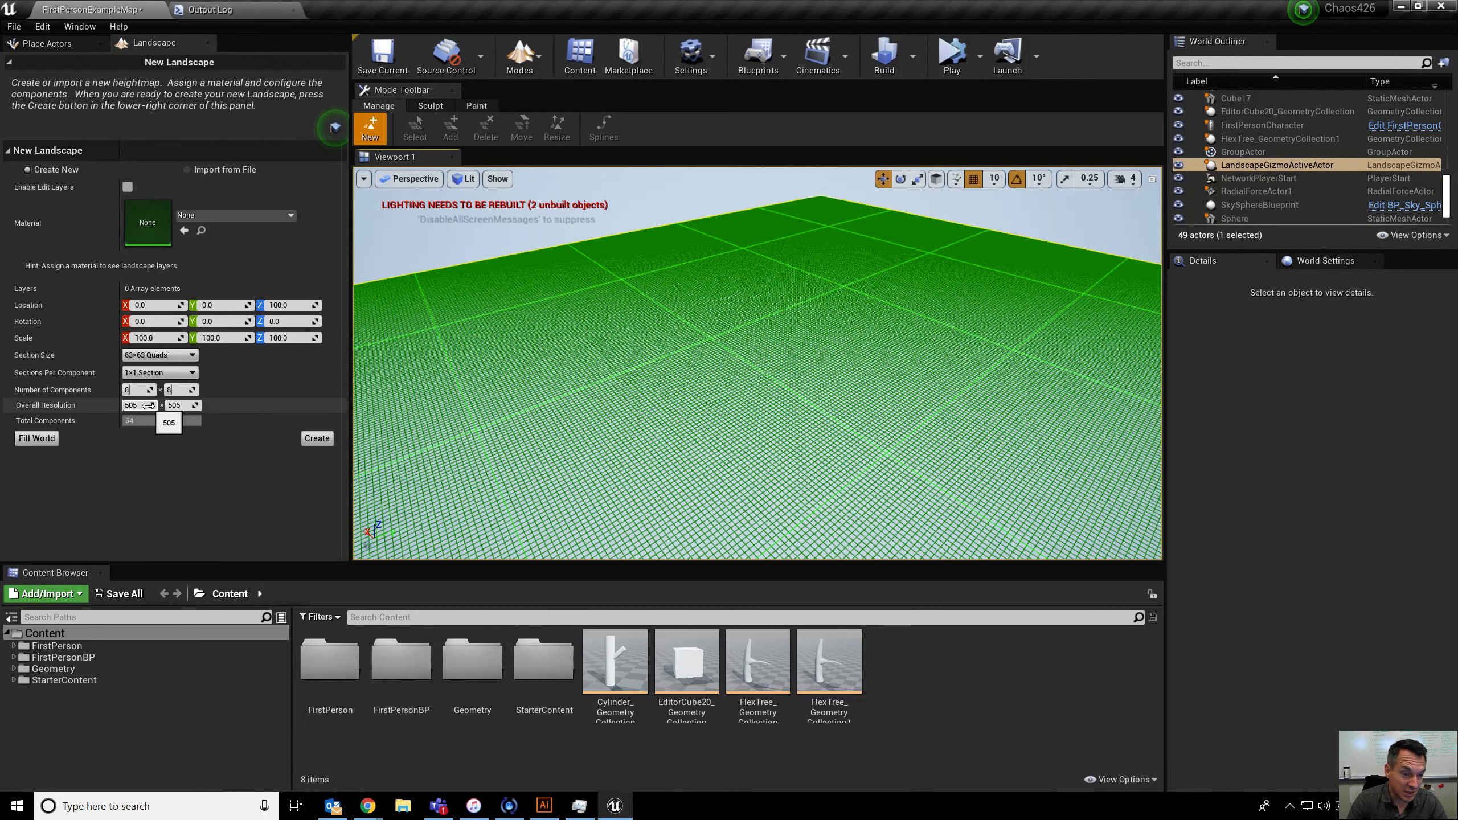
Set the new landscape's overall resolution to 64 by 64
text(64)
click(178, 405)
text(1)
key(Return)
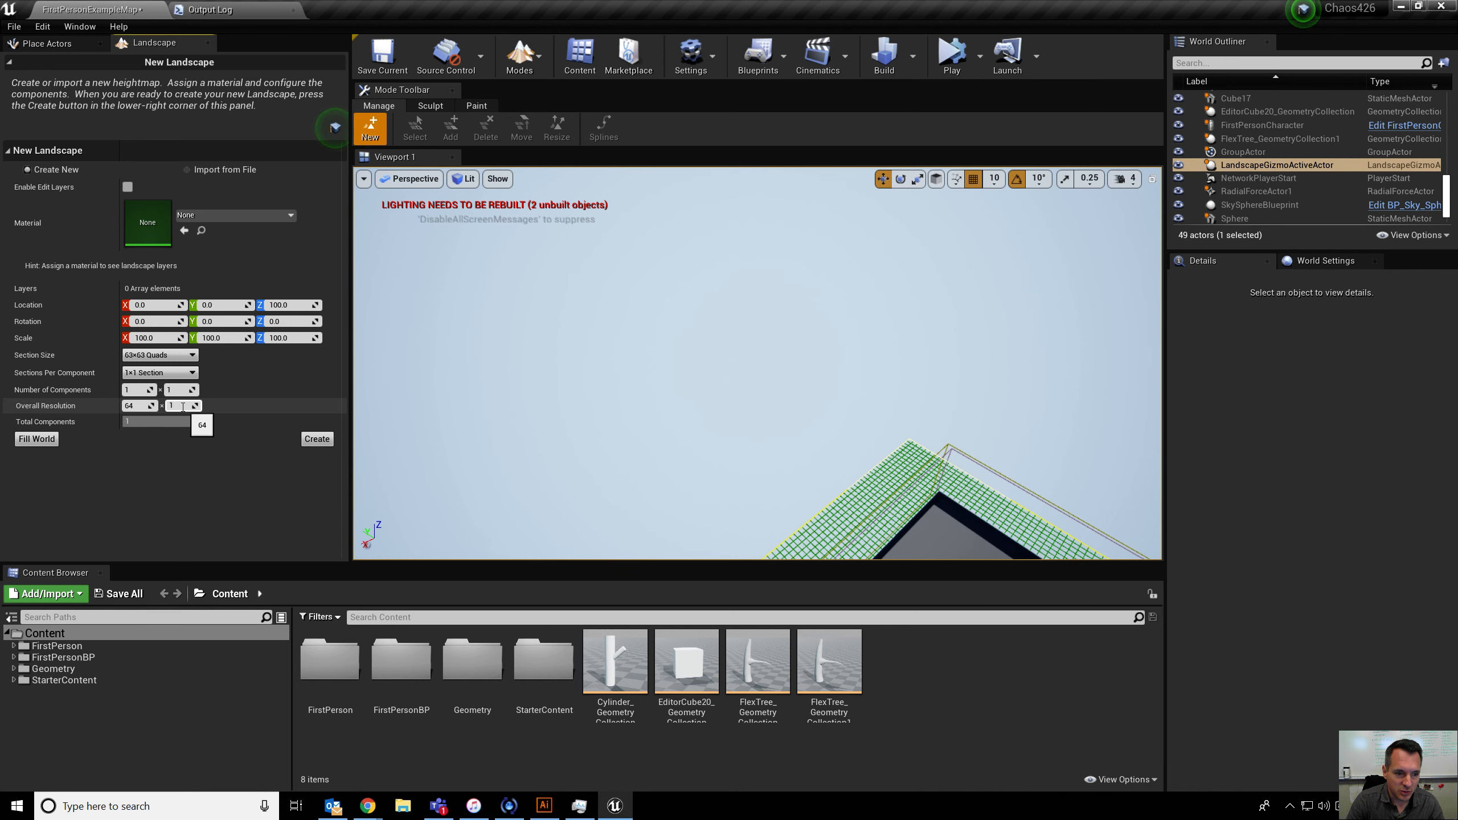
Set the new landscape's scale to 1 on the X, Y and Z axes
right_drag(667, 394, 746, 416)
click(154, 337)
text(1)
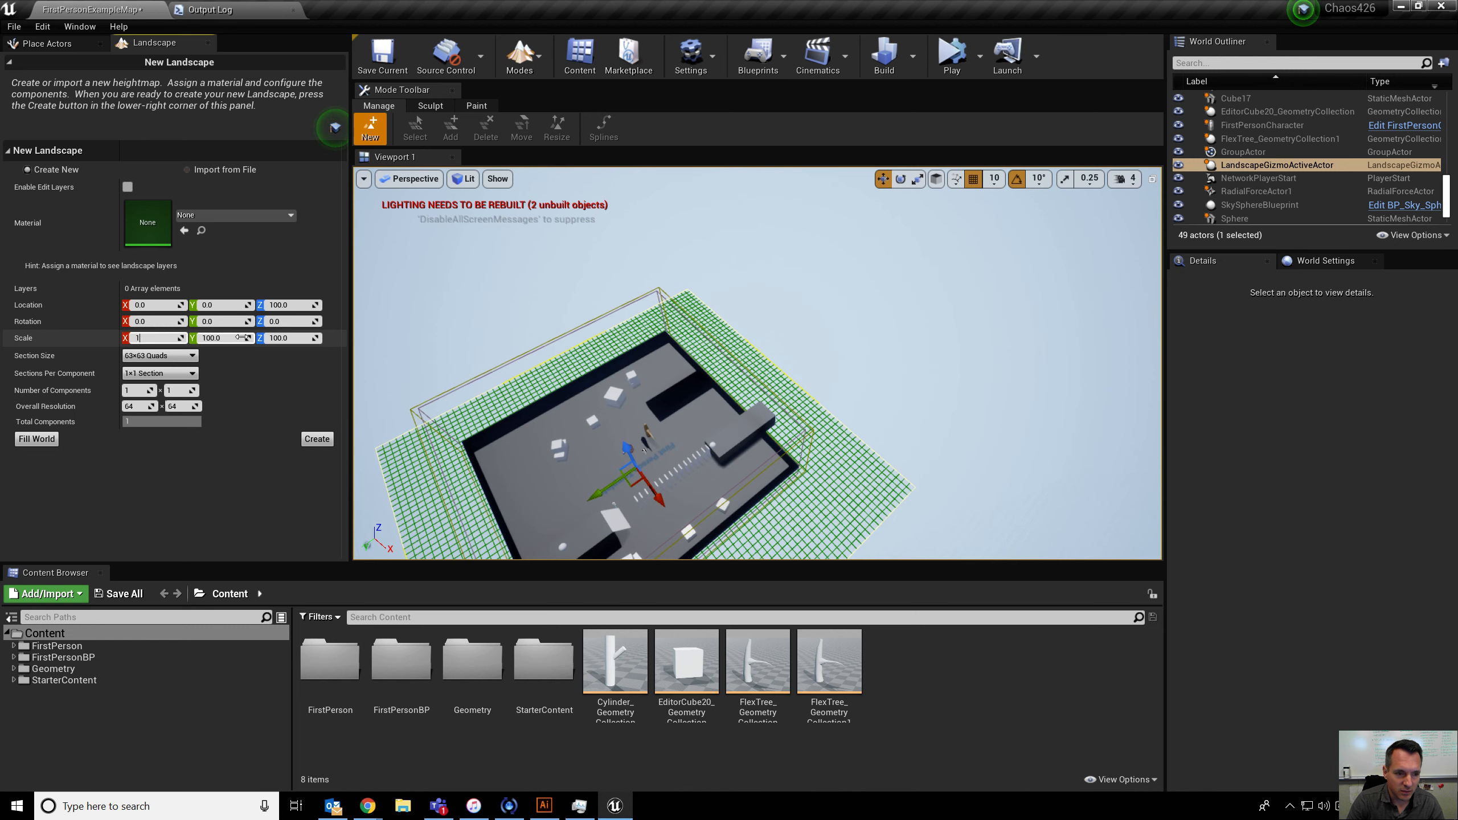
click(244, 338)
text(1)
key(Return)
click(276, 338)
text(1)
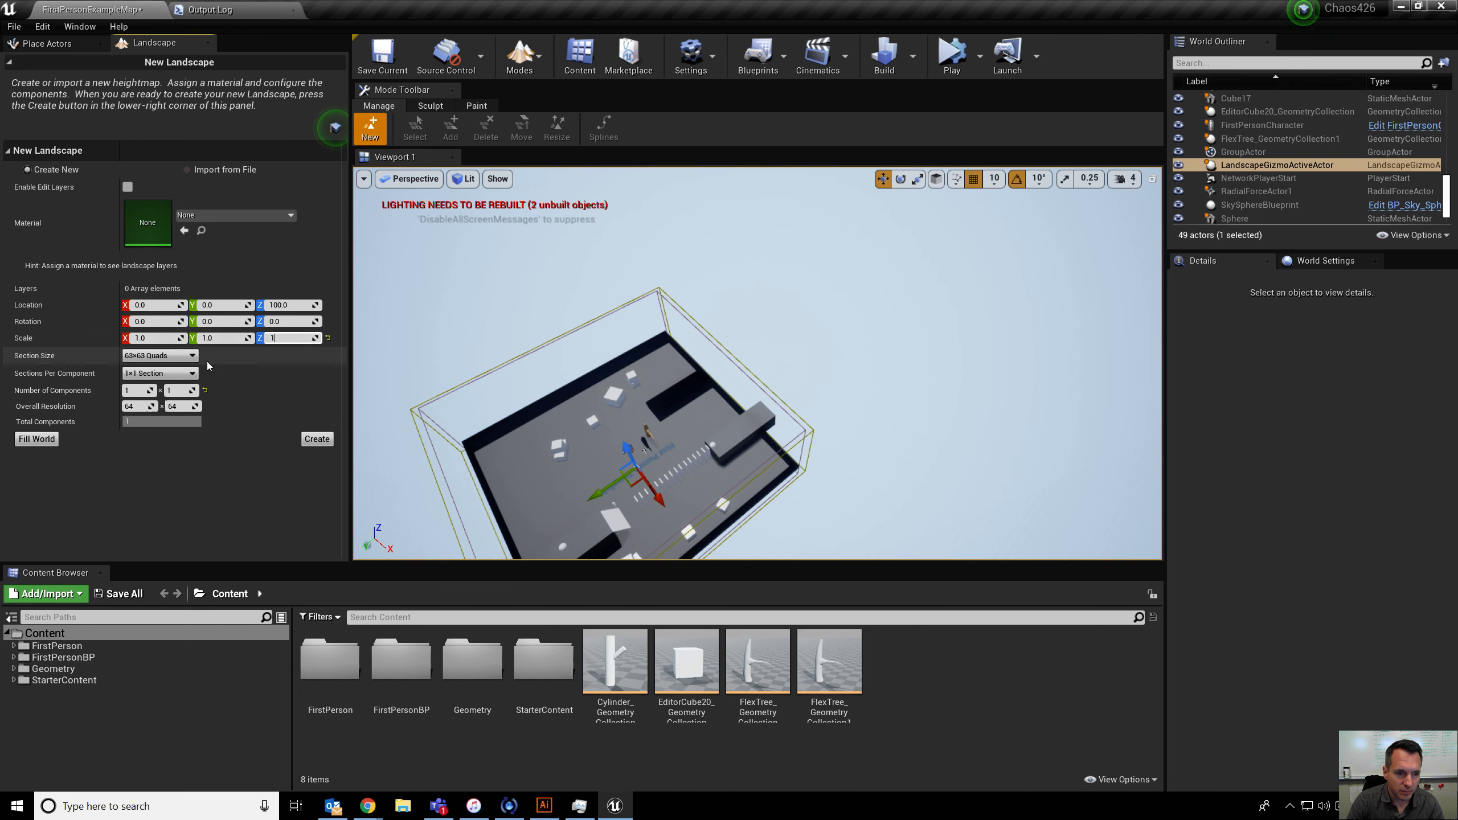
key(Return)
Set the section size to 255×255 quads and the number of components to 32 by 30
click(166, 355)
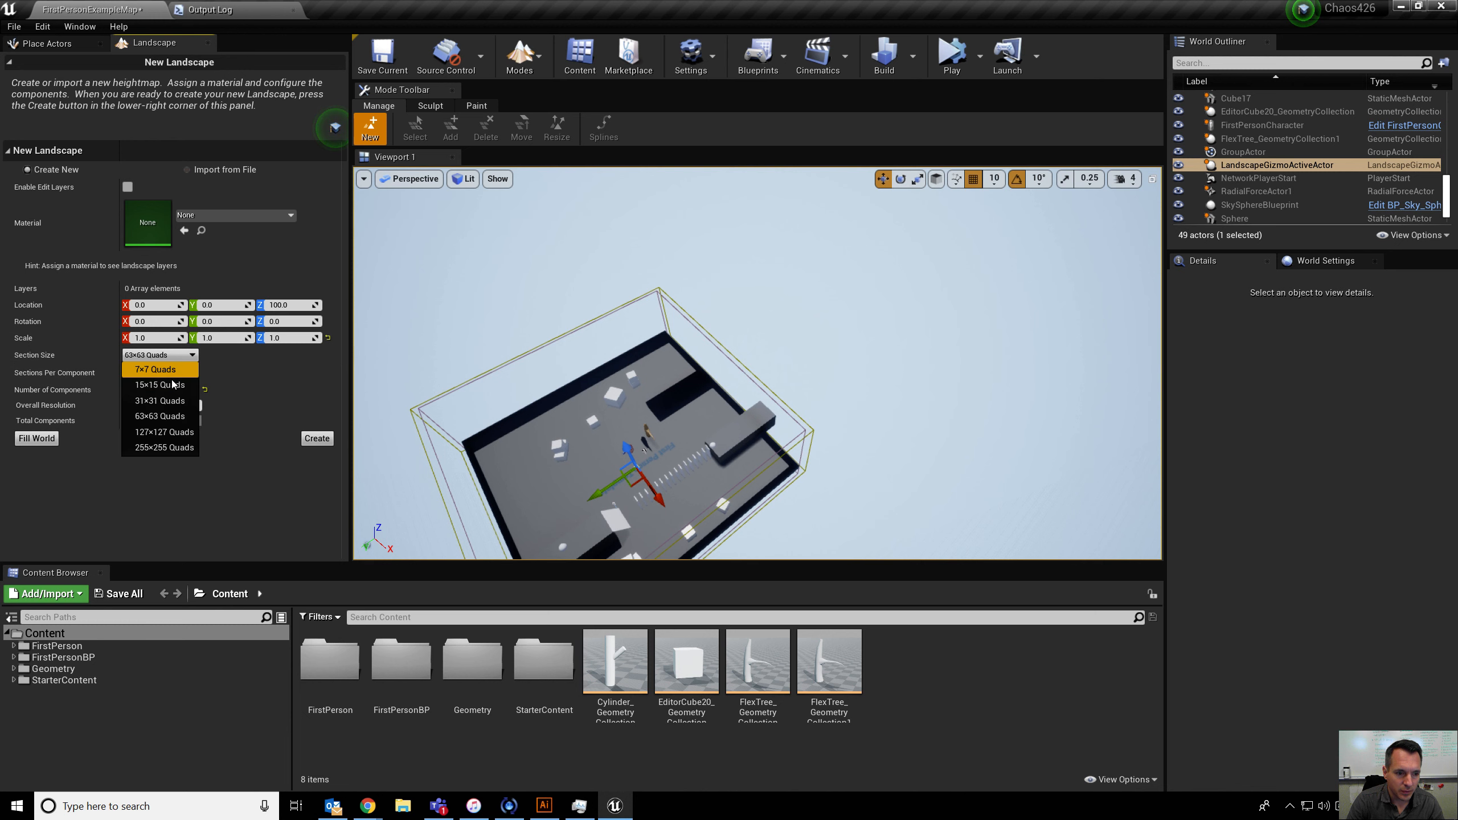
click(167, 447)
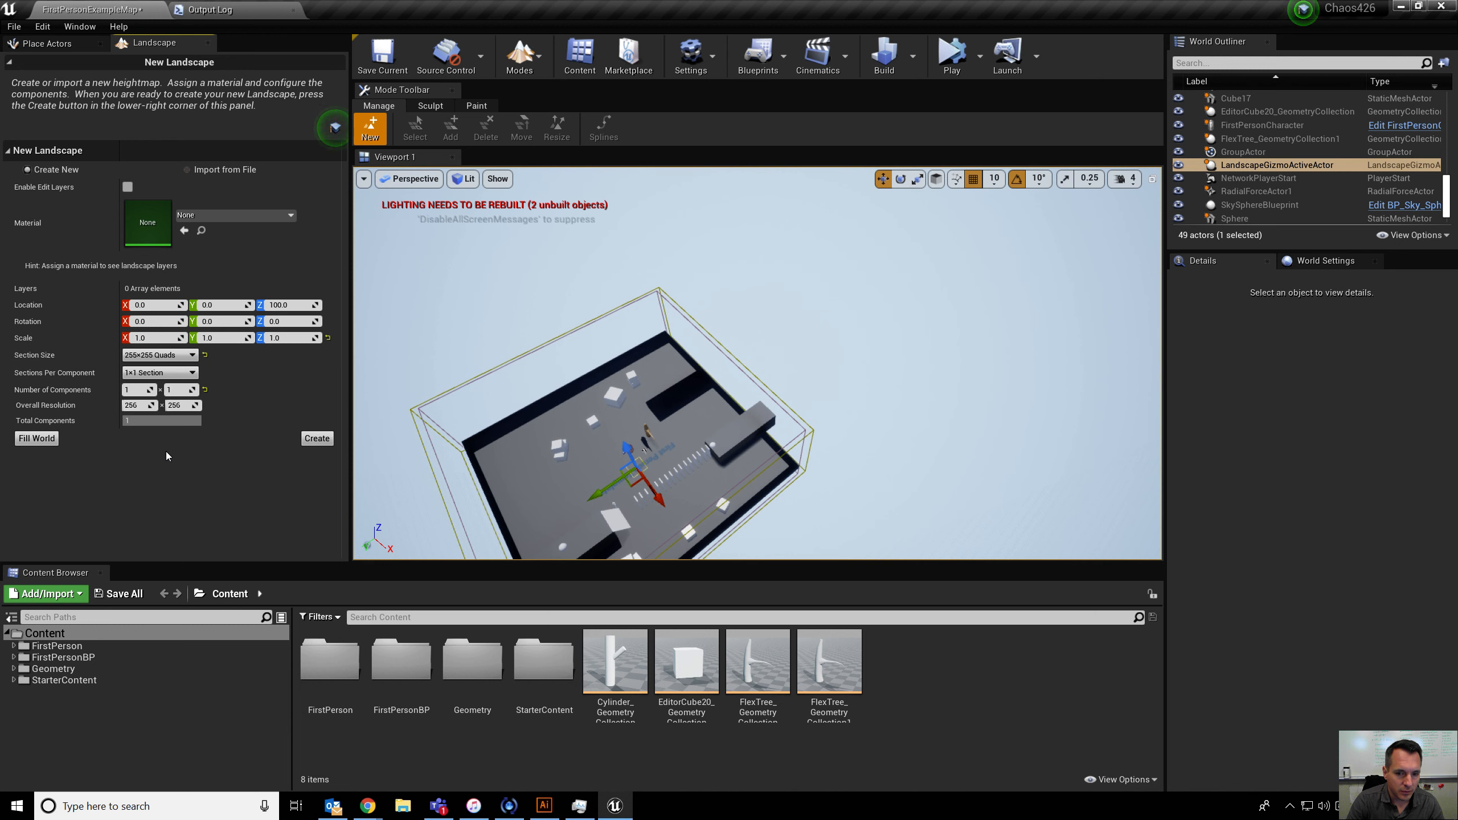
click(133, 390)
mouse_move(171, 390)
mouse_down()
mouse_move(194, 391)
mouse_move(145, 391)
mouse_up()
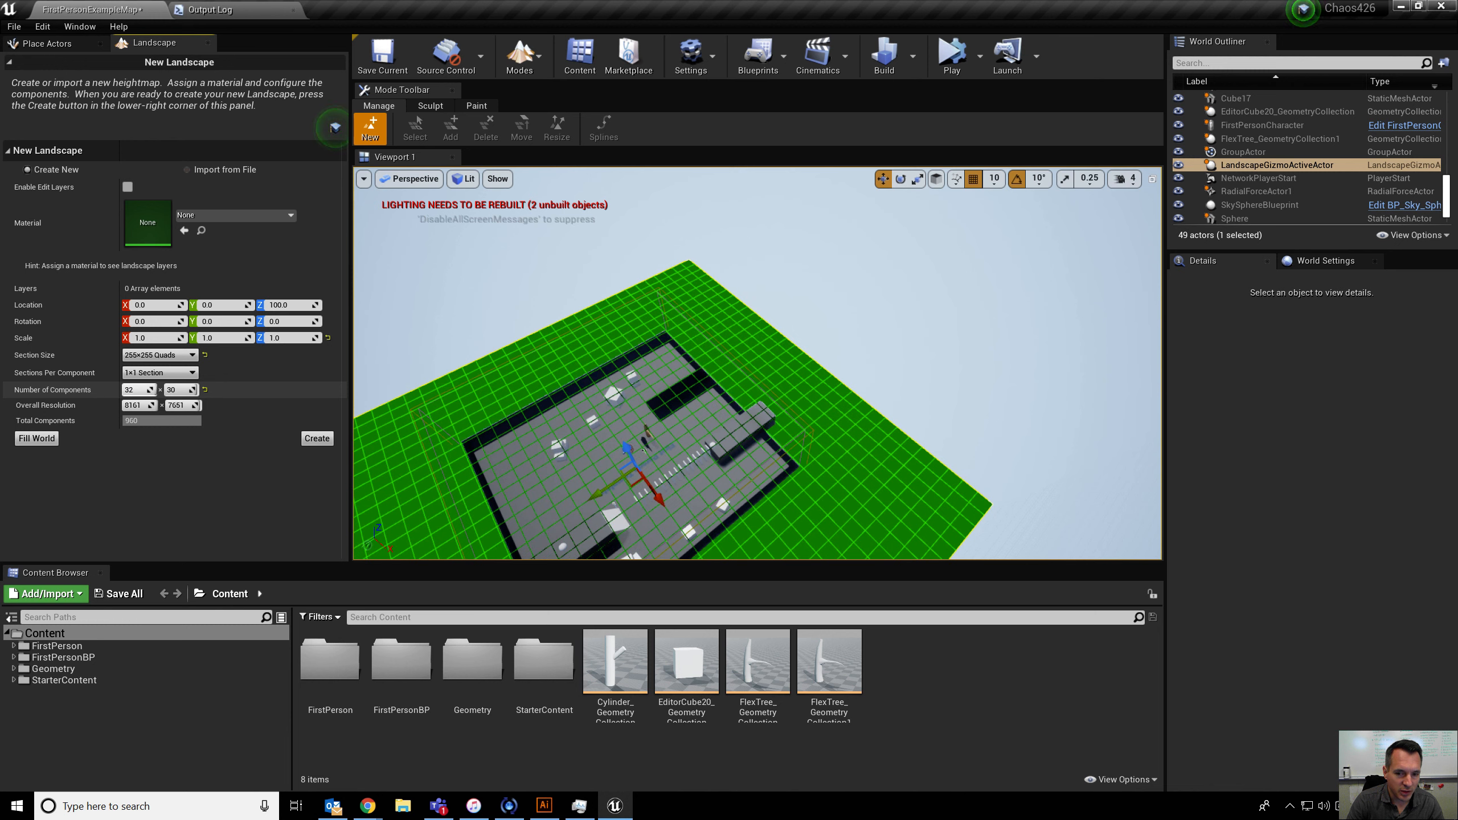
right_drag(807, 381, 754, 399)
key(q)
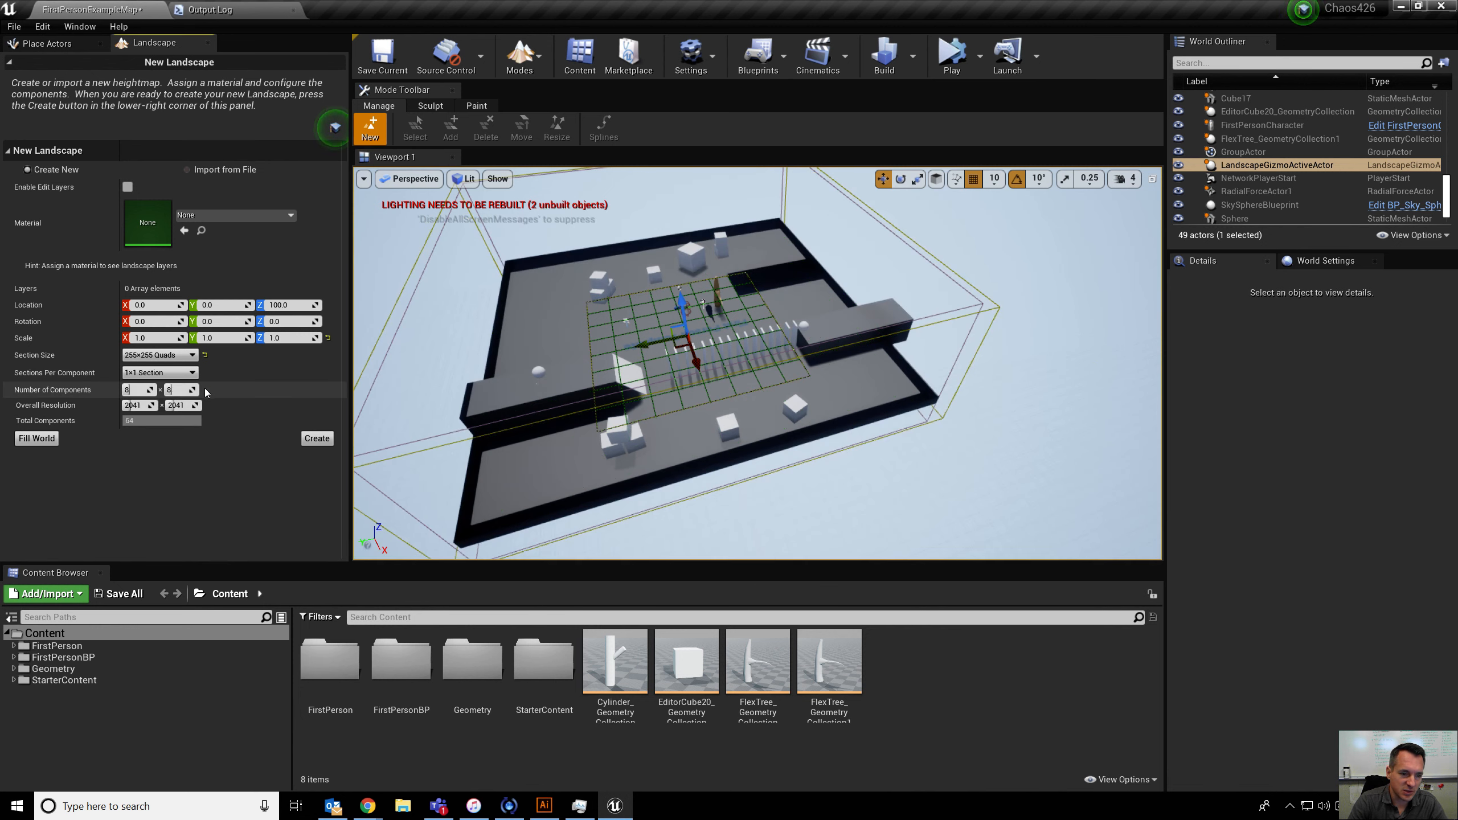
Reset the section size to 63×63 quads and set the scale to 100 on the X, Y and Z axes
click(194, 356)
click(204, 356)
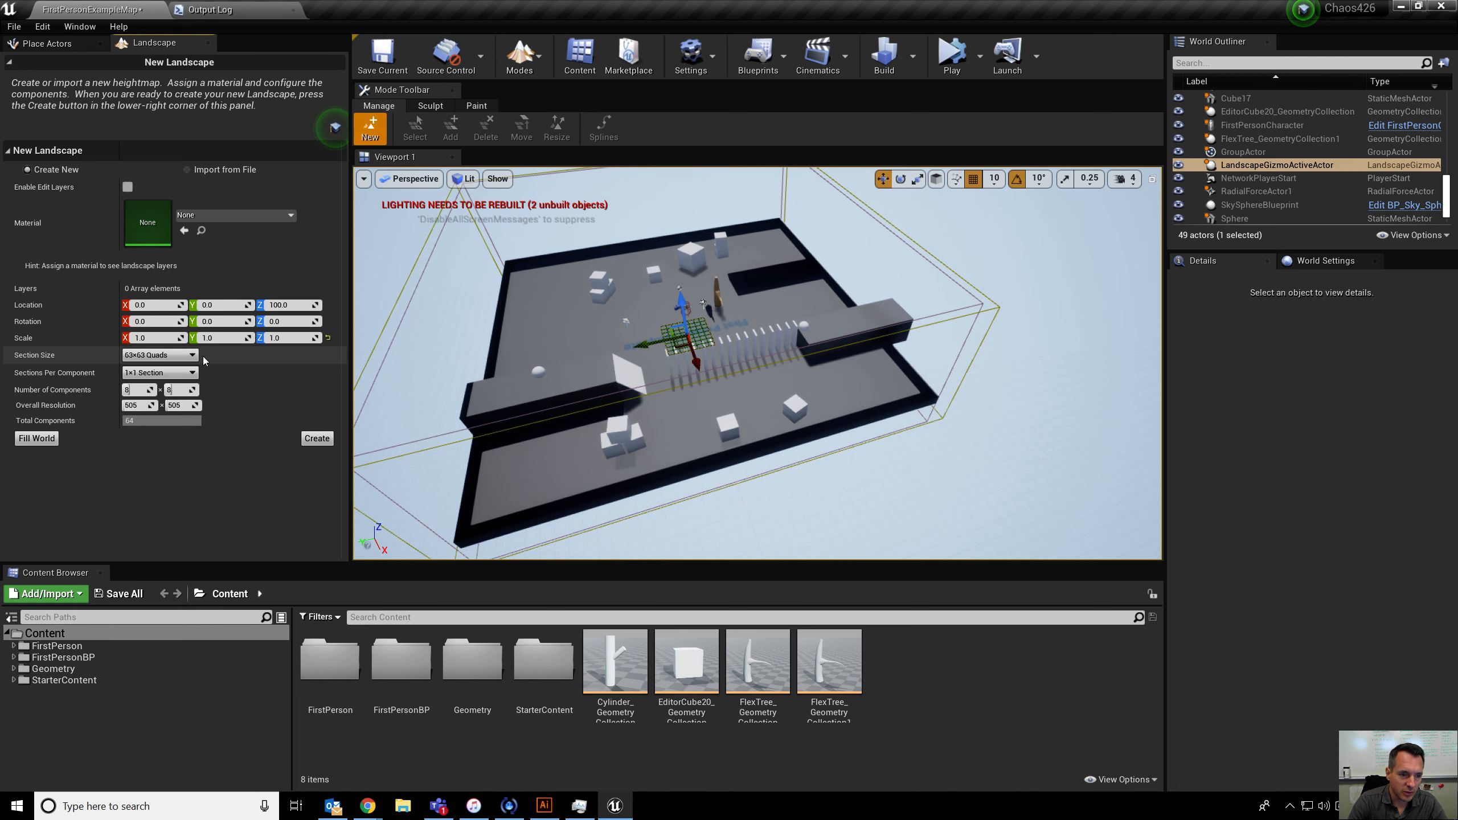
click(170, 339)
text(100)
key(Tab)
text(10100)
key(Return)
key(s)
right_drag(758, 363, 758, 420)
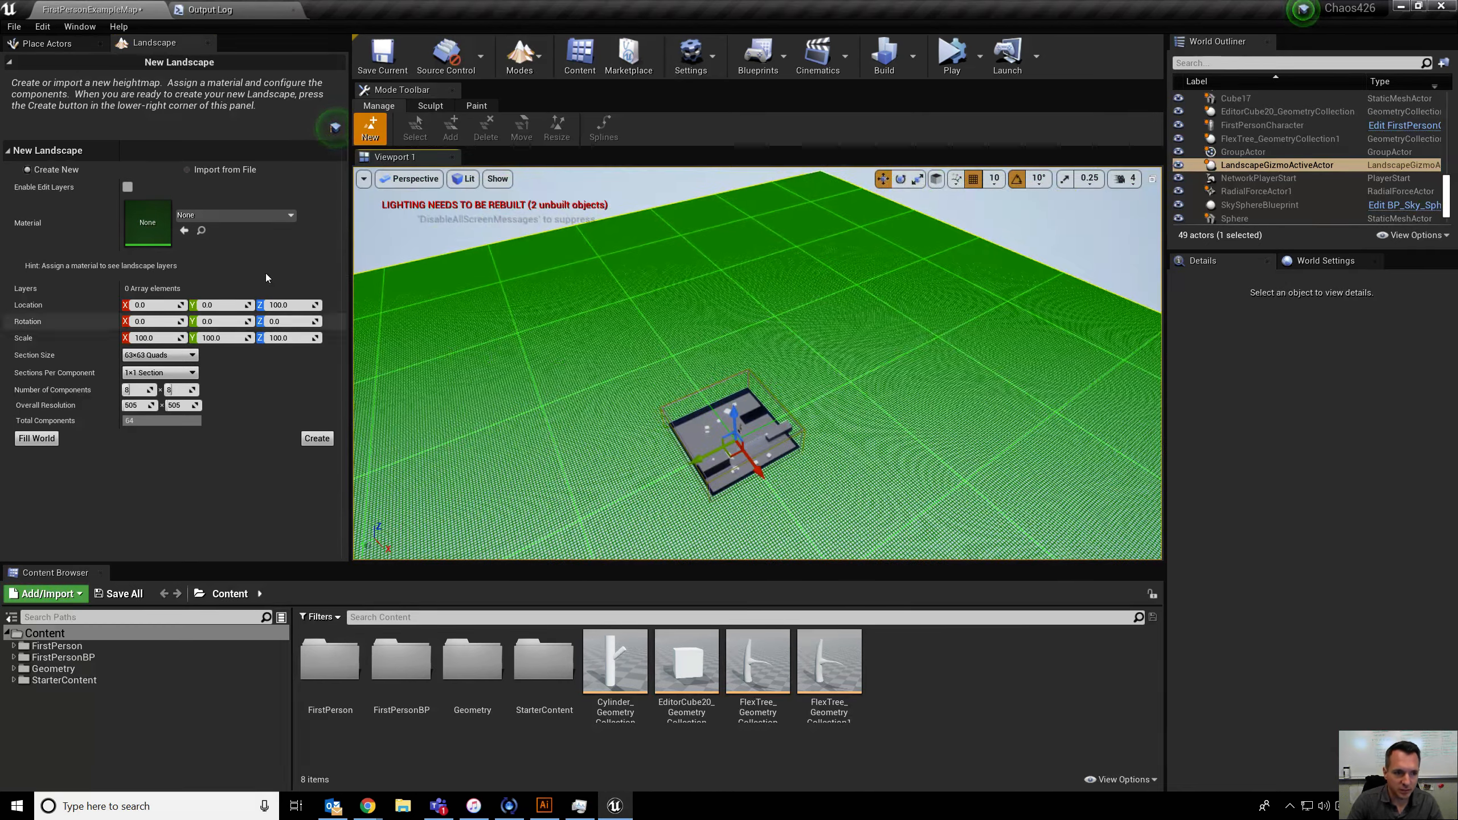
Assign the M_Ground_Grass material to the new landscape and create it
click(203, 215)
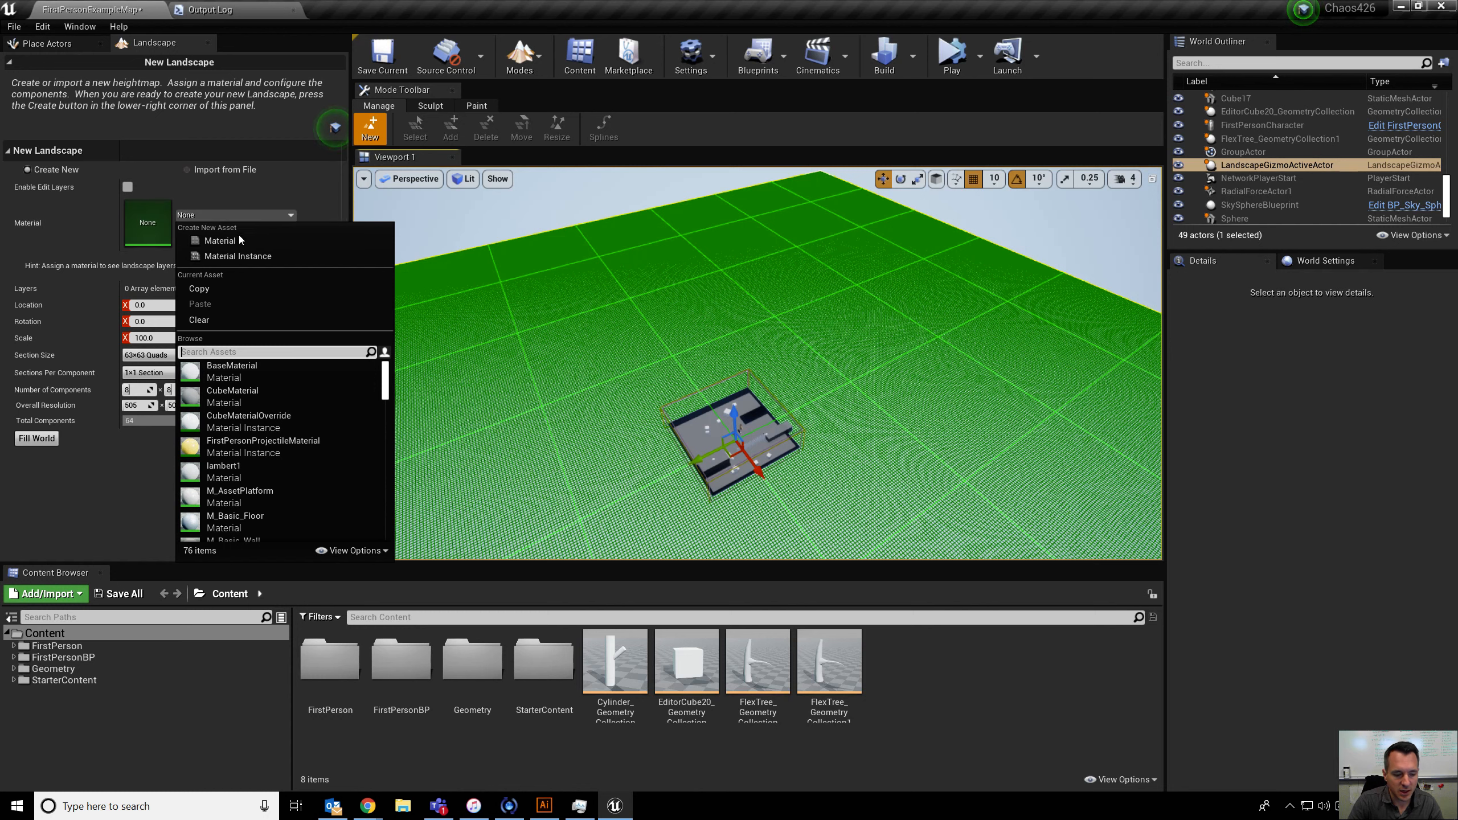
scroll(262, 463, down, 2)
scroll(262, 463, down, 8)
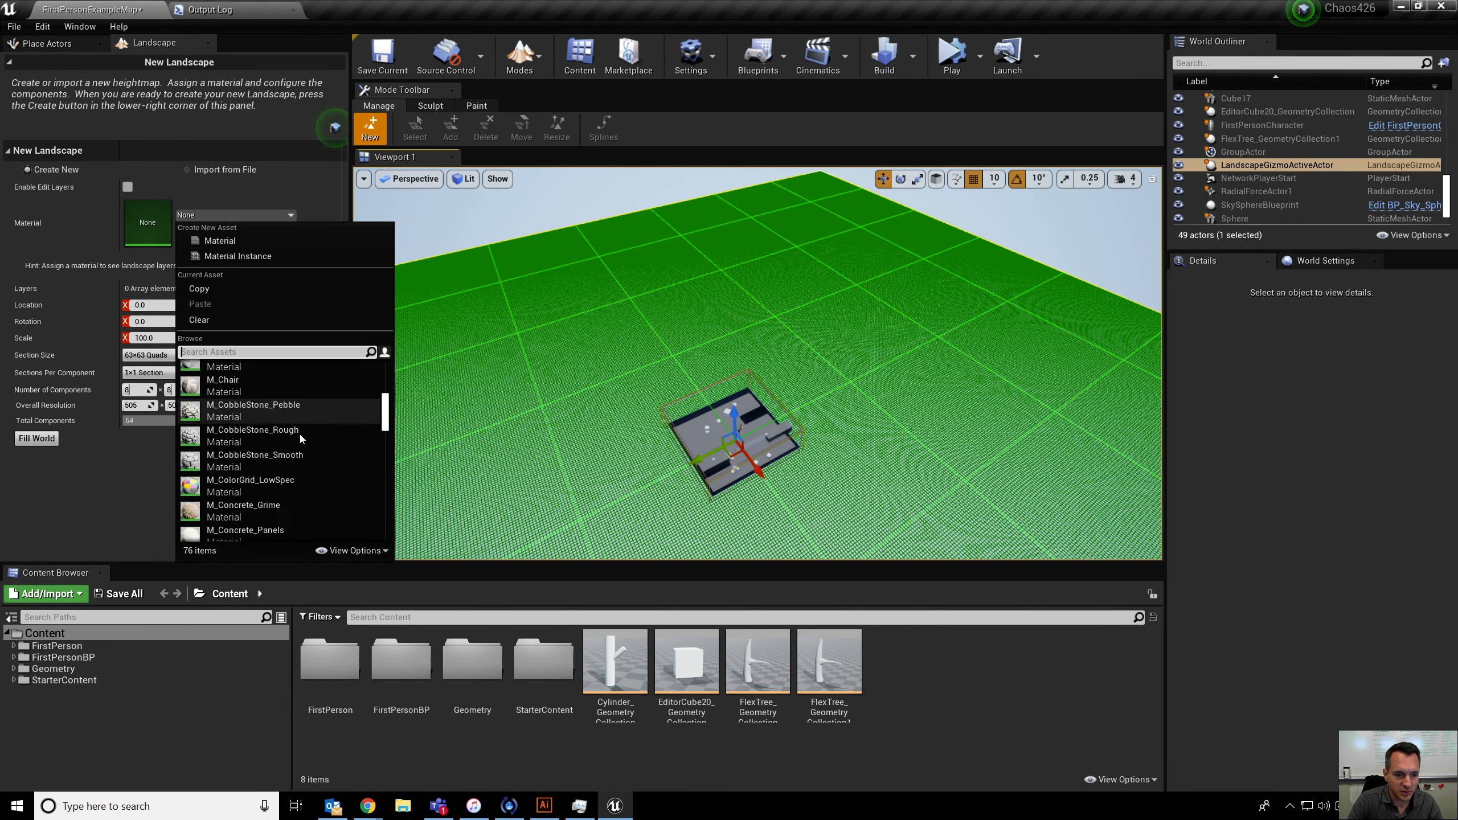
scroll(284, 427, down, 5)
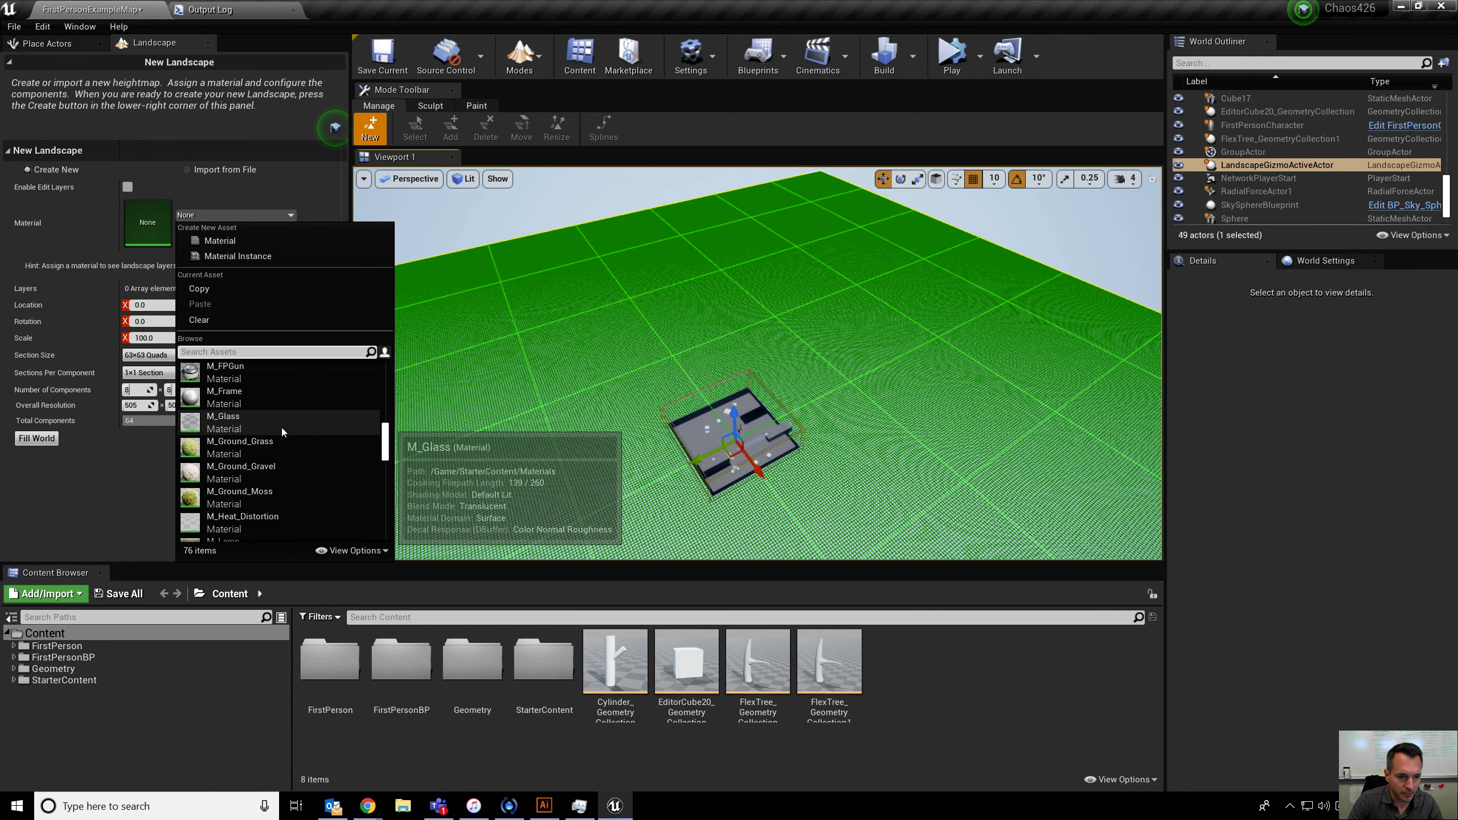
click(267, 428)
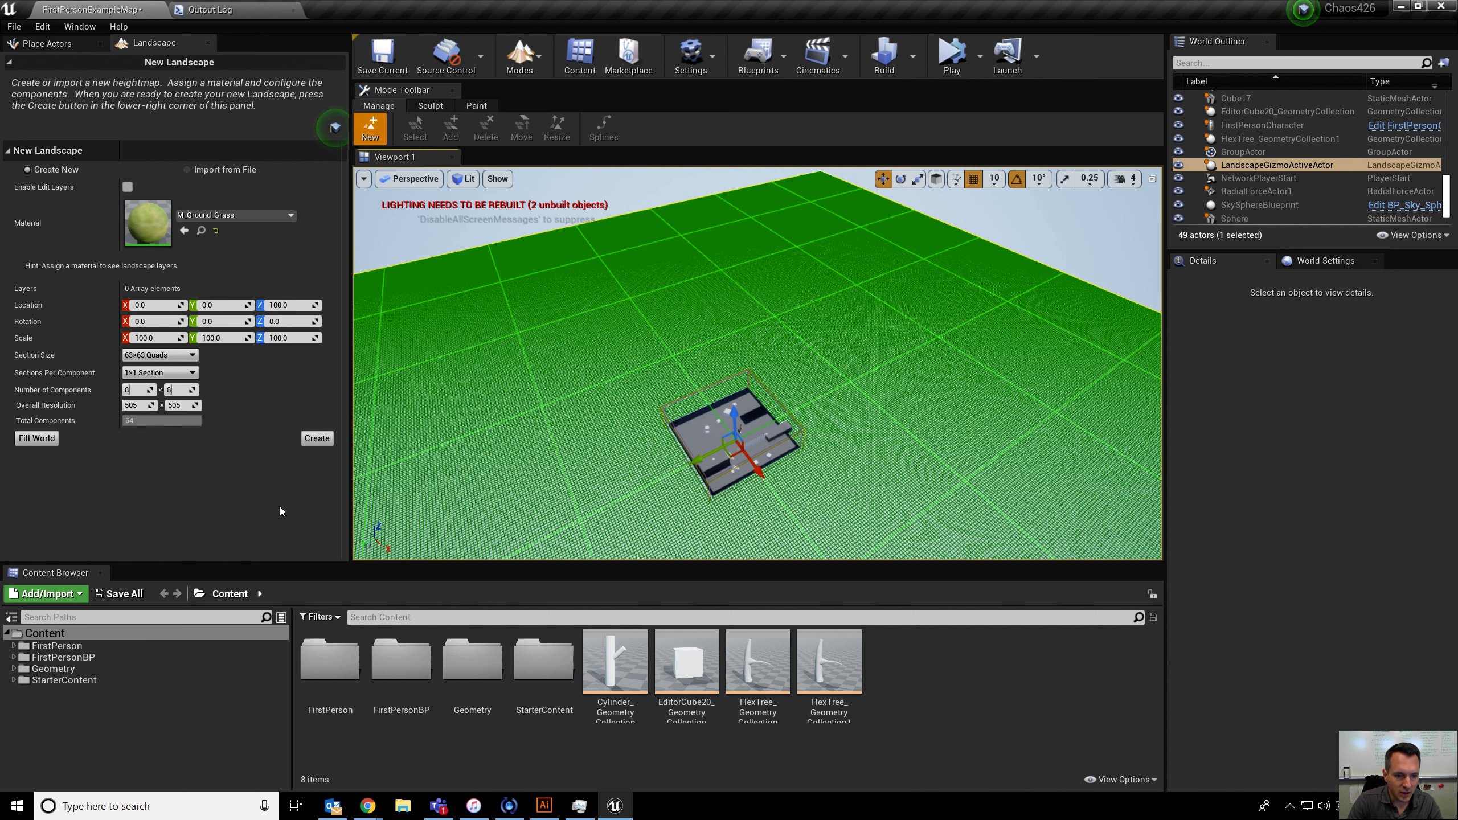
click(309, 441)
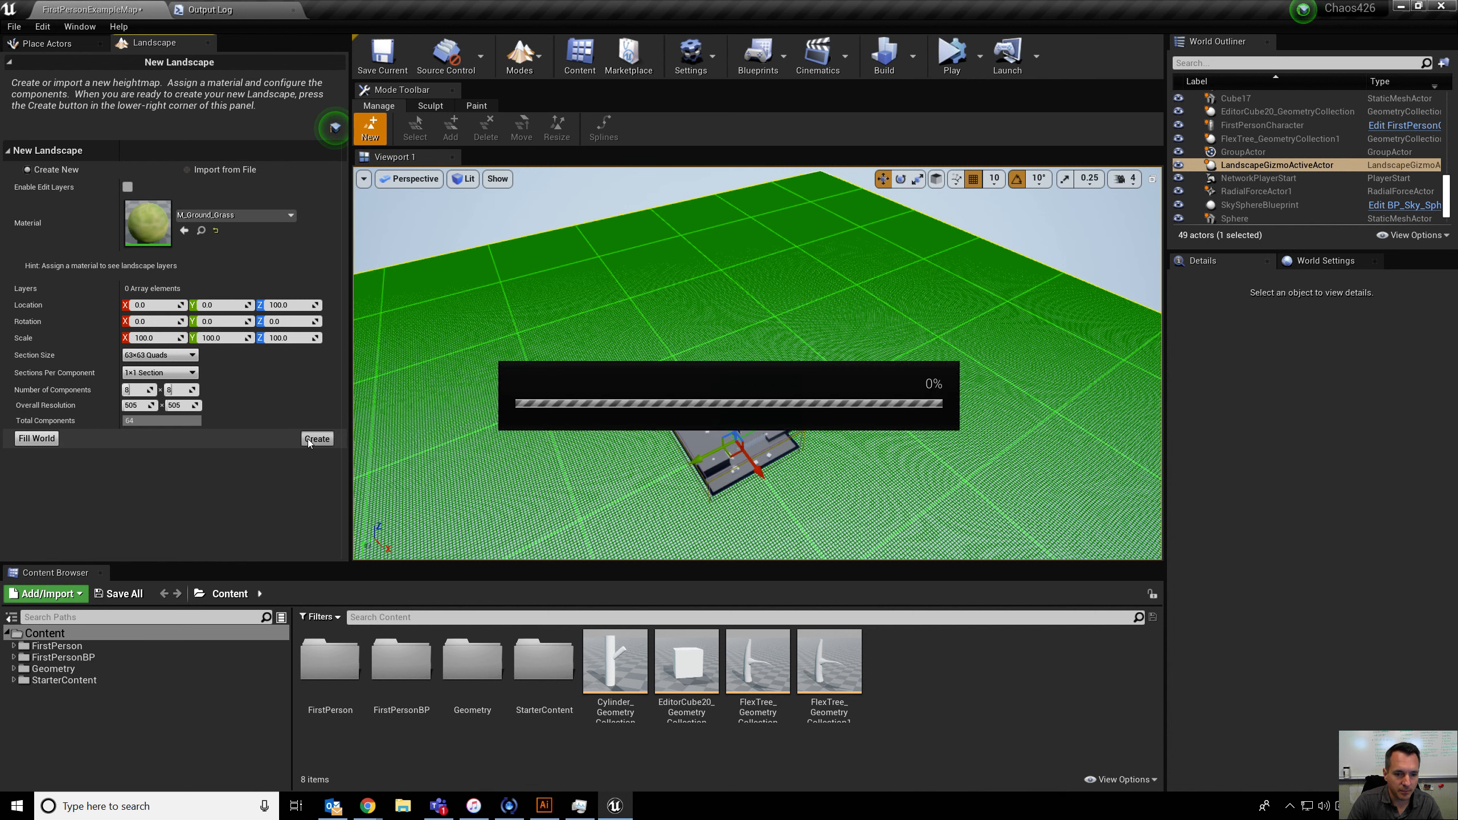
Raise large hills behind and beside the arena with the Sculpt tool at strength 0.5 and brush size 8192
mouse_move(668, 468)
right_down()
mouse_move(758, 476)
mouse_move(569, 460)
mouse_move(557, 514)
mouse_move(580, 517)
mouse_move(545, 520)
mouse_move(578, 518)
mouse_move(567, 487)
right_up()
key(w)
key(s)
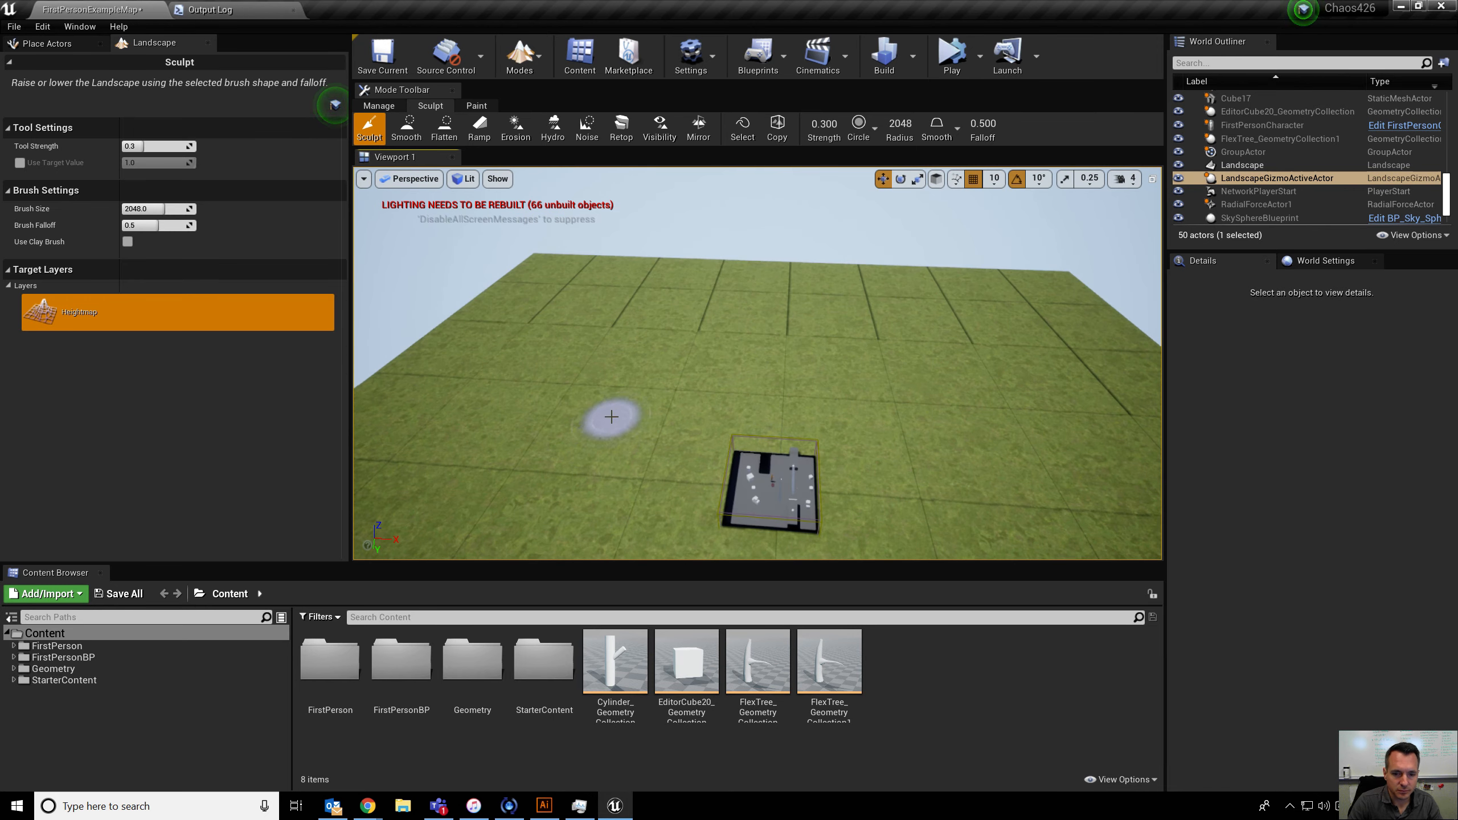
click(389, 106)
click(419, 105)
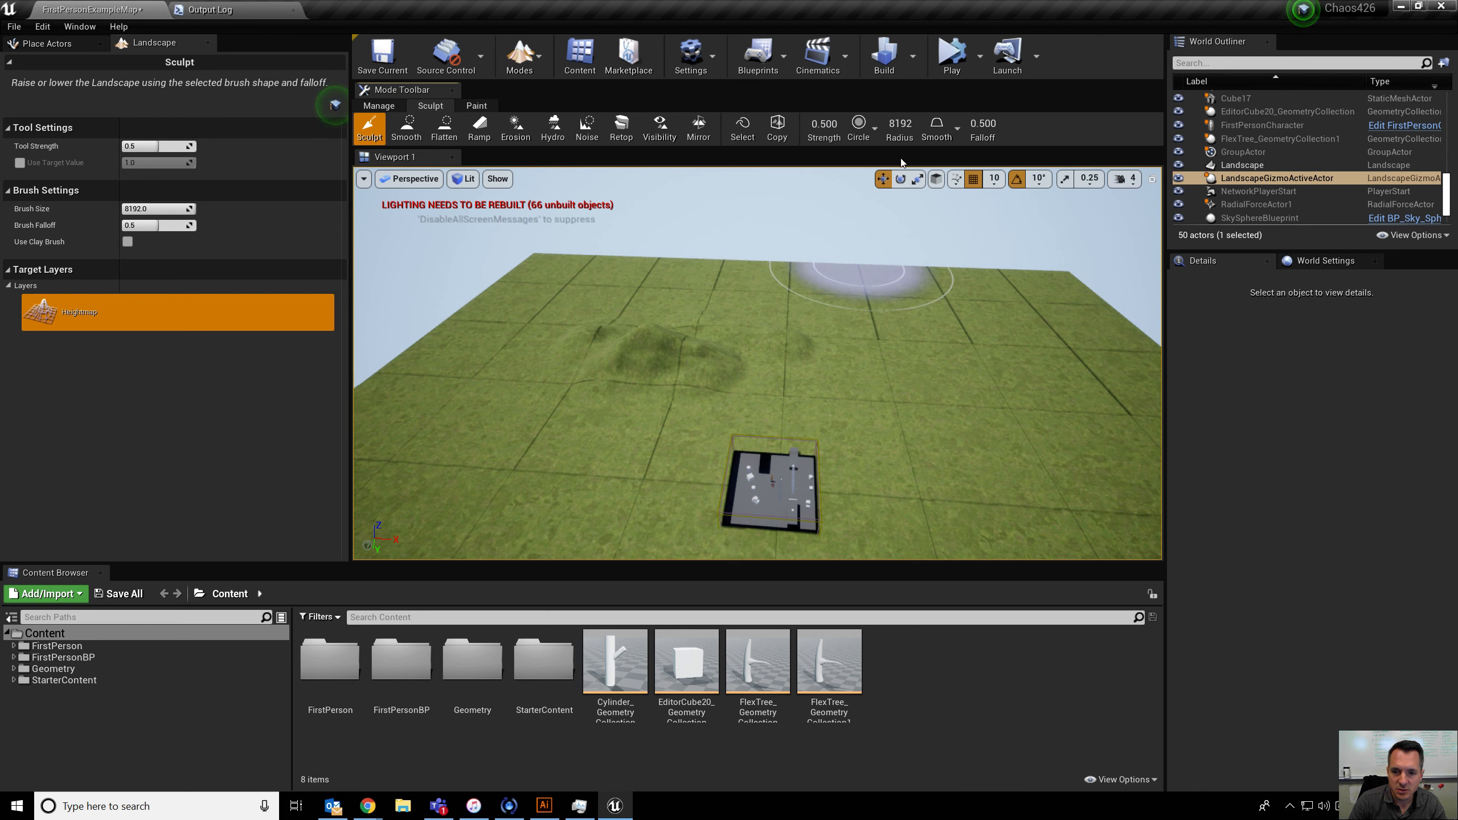
mouse_move(872, 293)
mouse_down()
mouse_move(993, 326)
mouse_move(606, 310)
mouse_move(505, 336)
mouse_move(472, 383)
mouse_up()
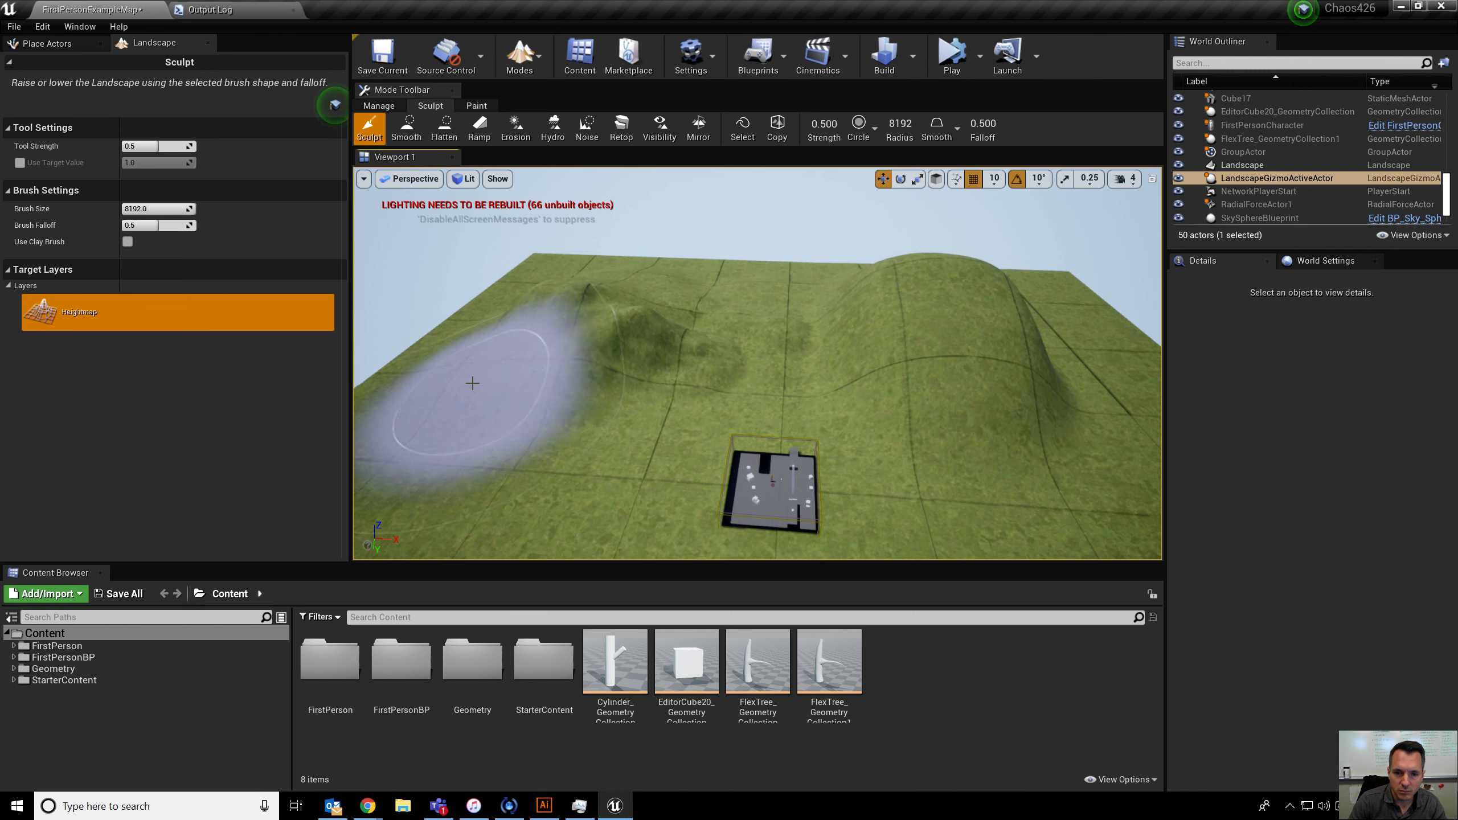
Sculpt further broad hills around the arena with the same large brush, extending the ridge along the landscape's edge
right_drag(689, 384, 742, 384)
right_drag(827, 417, 781, 386)
mouse_move(781, 385)
mouse_down()
mouse_move(648, 352)
mouse_move(516, 362)
mouse_up()
mouse_move(579, 370)
right_down()
mouse_move(379, 369)
mouse_move(597, 402)
mouse_move(640, 463)
mouse_move(937, 504)
right_up()
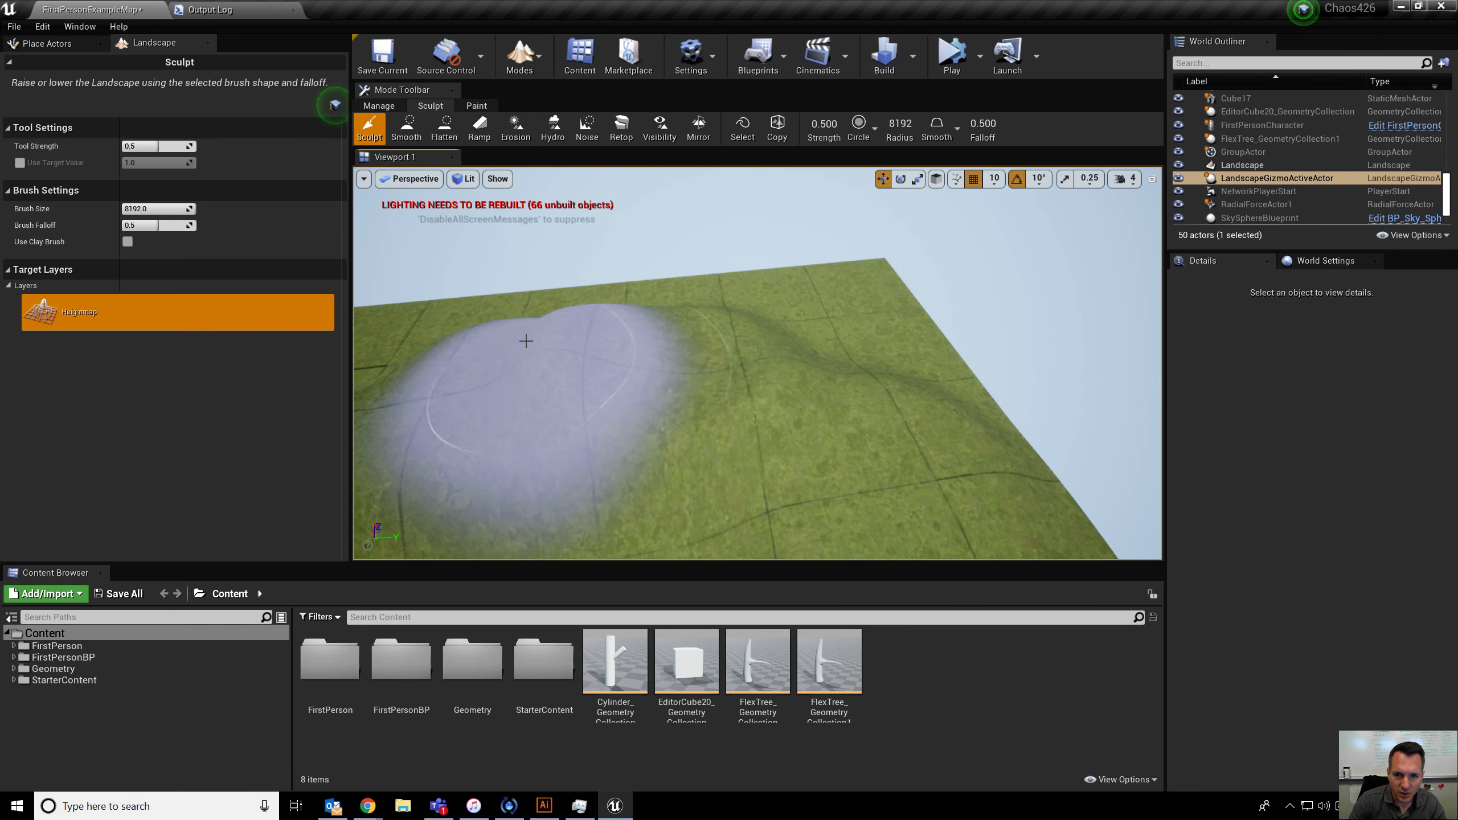
right_drag(526, 342, 428, 350)
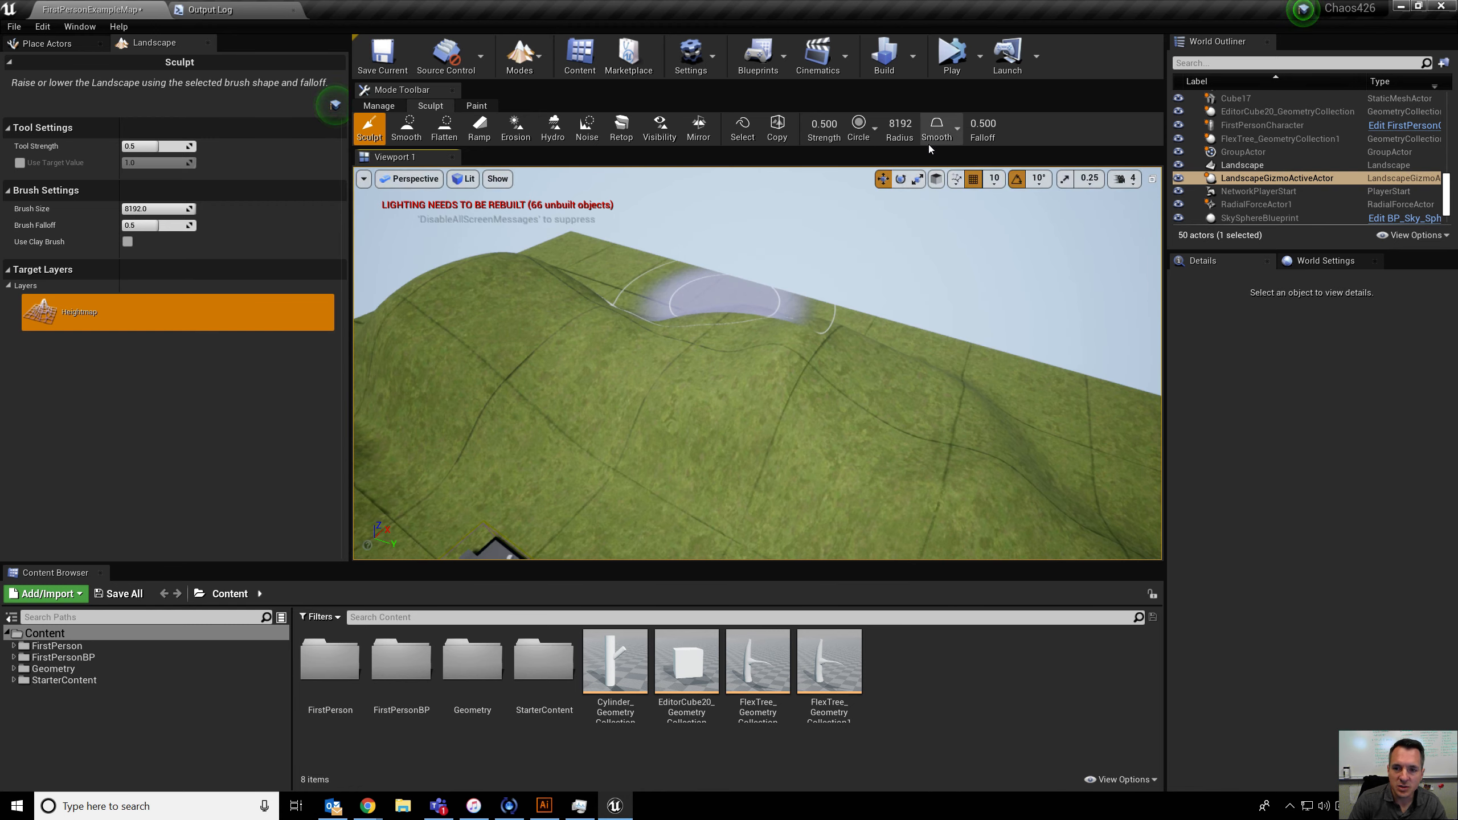
mouse_move(779, 370)
mouse_down()
mouse_move(827, 364)
mouse_move(1008, 439)
mouse_up()
mouse_move(698, 339)
mouse_down()
mouse_move(667, 329)
mouse_move(654, 356)
mouse_up()
Reduce the sculpt brush size to about 3745 and raise smaller, steeper peaks on the hills around the arena
right_drag(654, 356, 471, 350)
mouse_move(642, 332)
right_down()
mouse_move(672, 330)
mouse_move(649, 339)
right_up()
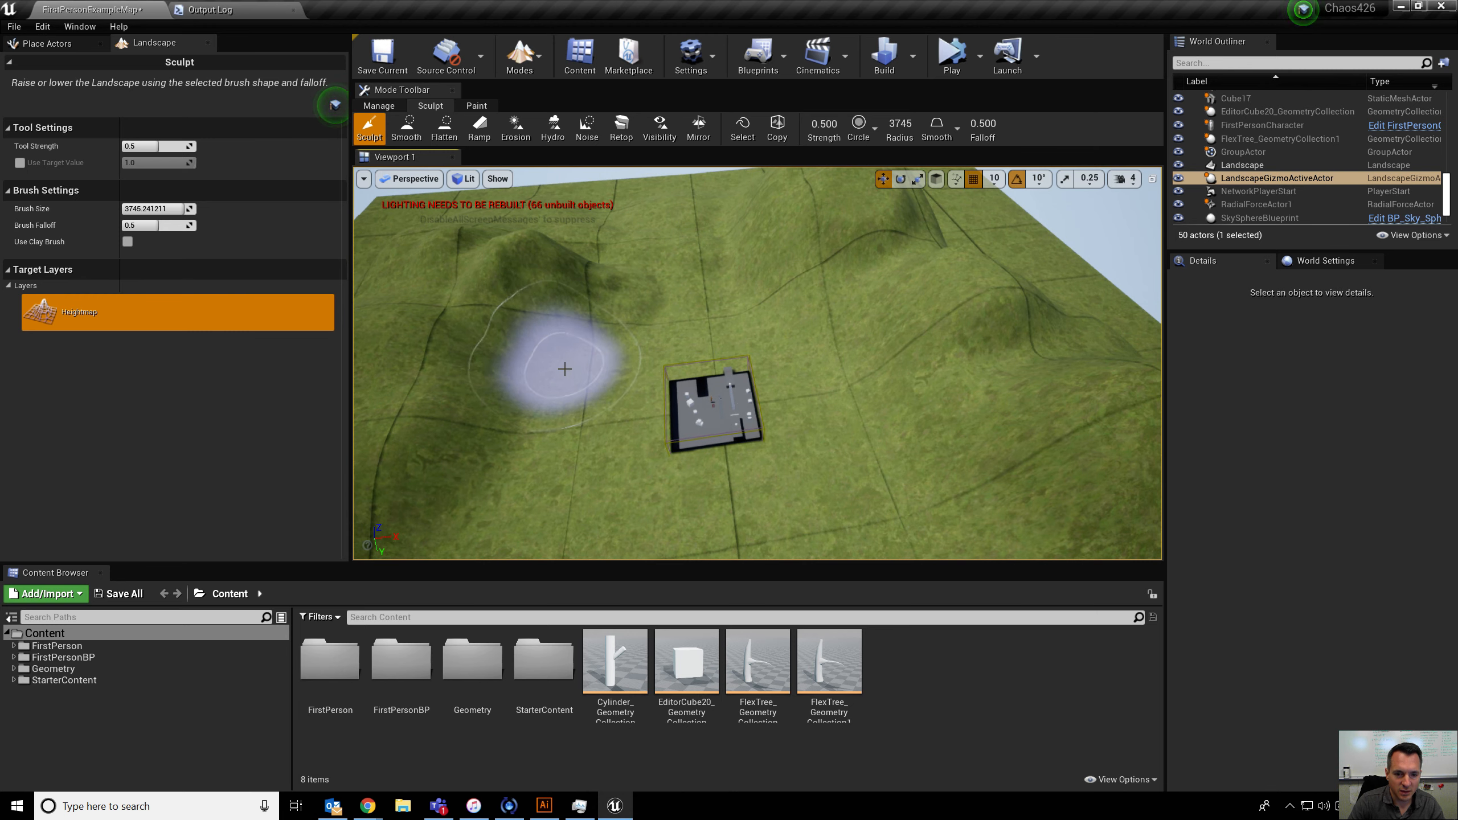
mouse_move(564, 371)
mouse_down()
mouse_move(749, 303)
mouse_move(806, 330)
mouse_up()
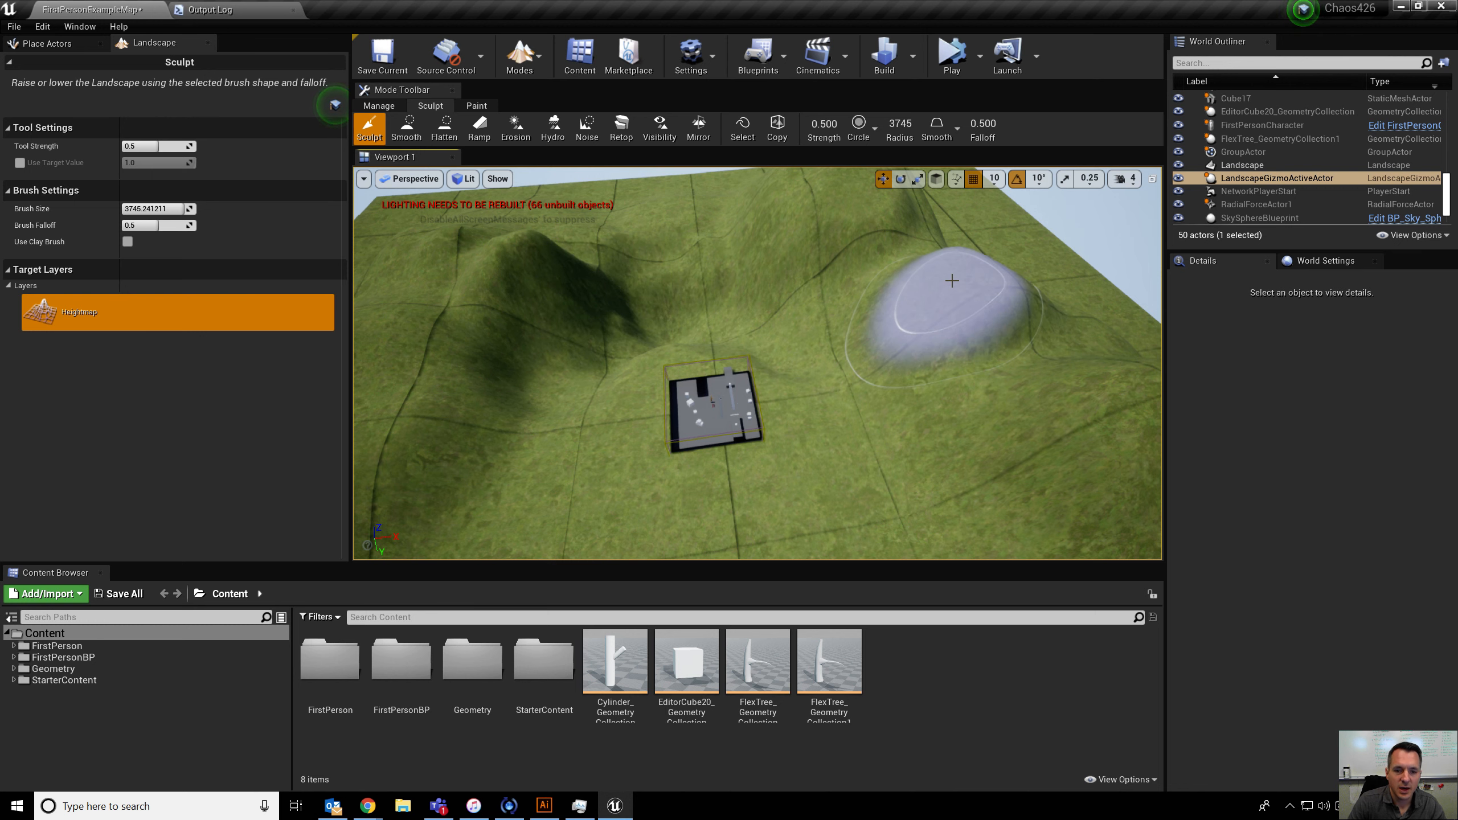
Switch to the Noise tool, undo a trial stroke on the hill and set the noise mode to Sub
mouse_move(863, 299)
right_down()
mouse_move(827, 281)
mouse_move(988, 267)
right_up()
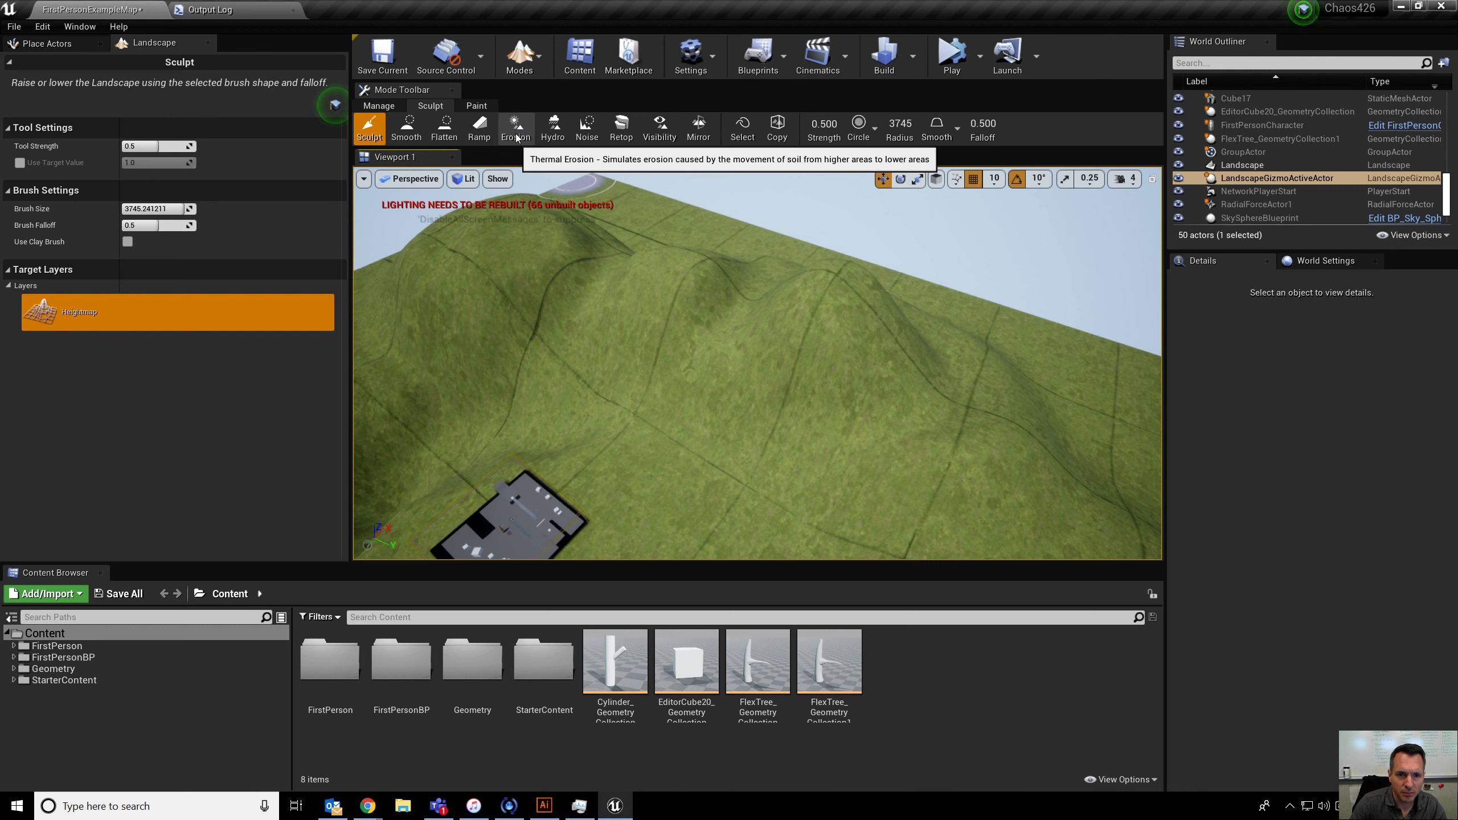
click(586, 128)
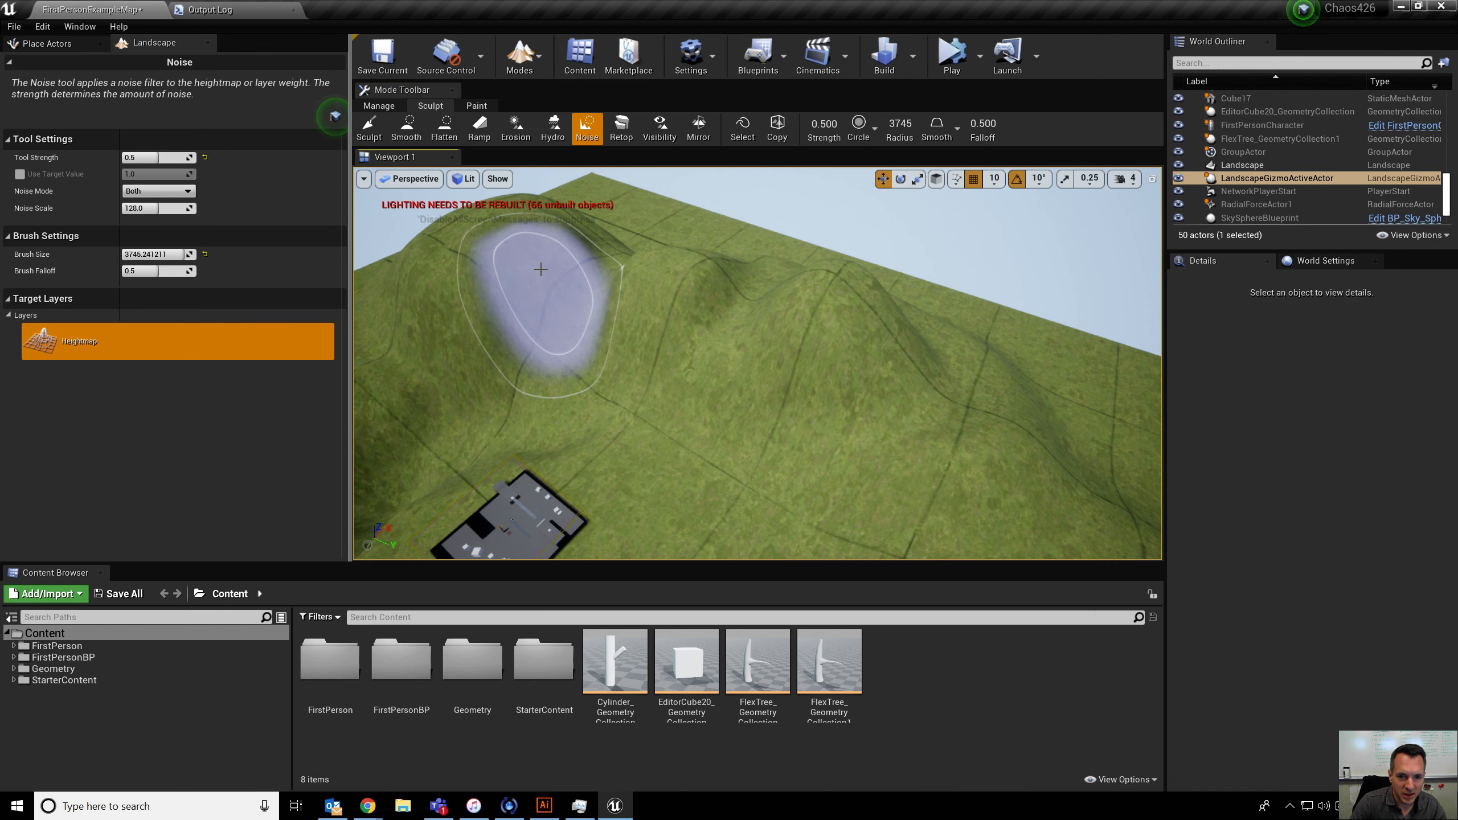
click(527, 259)
key(ctrl+z)
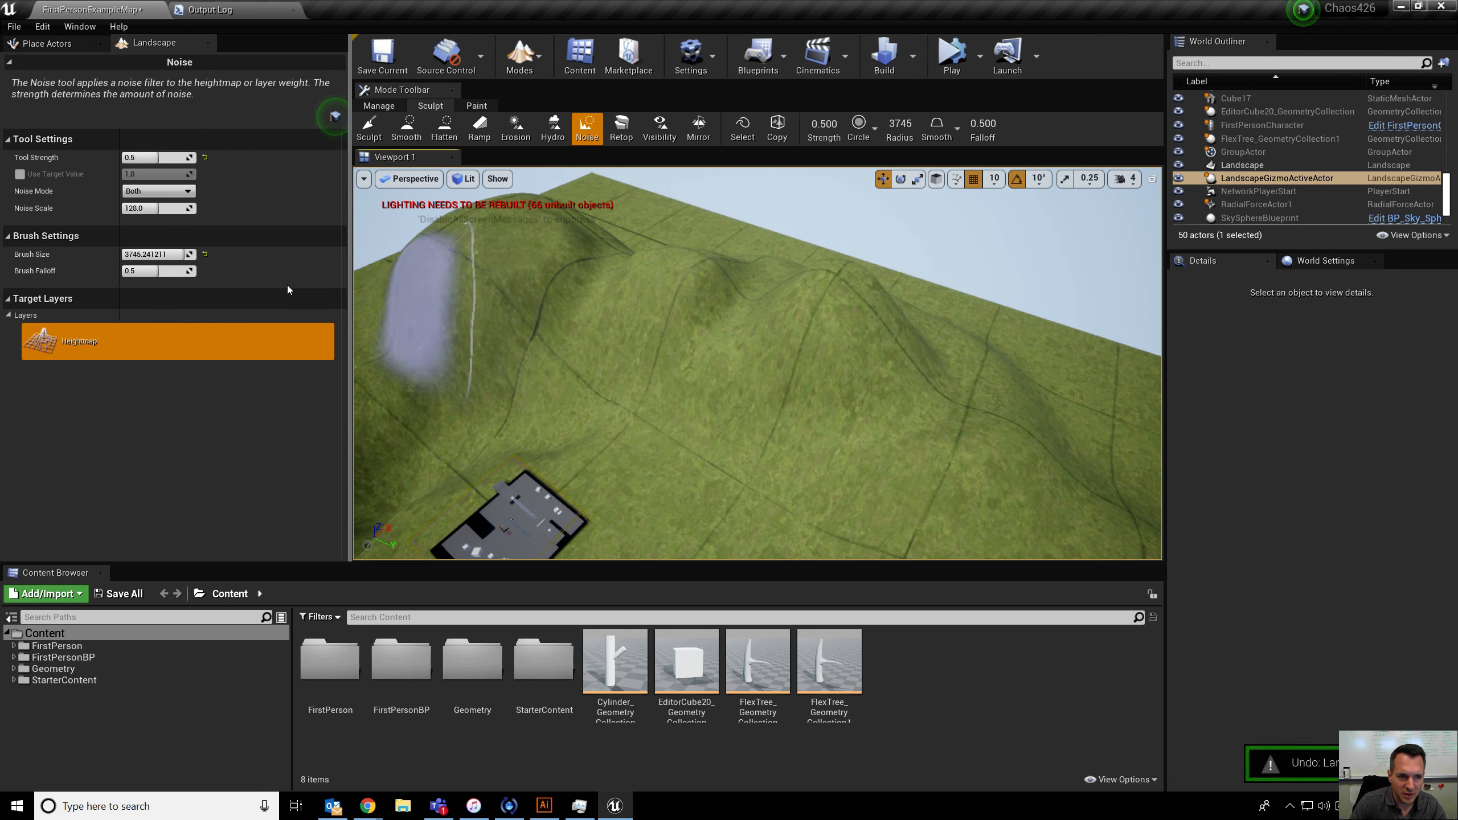
click(161, 191)
click(161, 217)
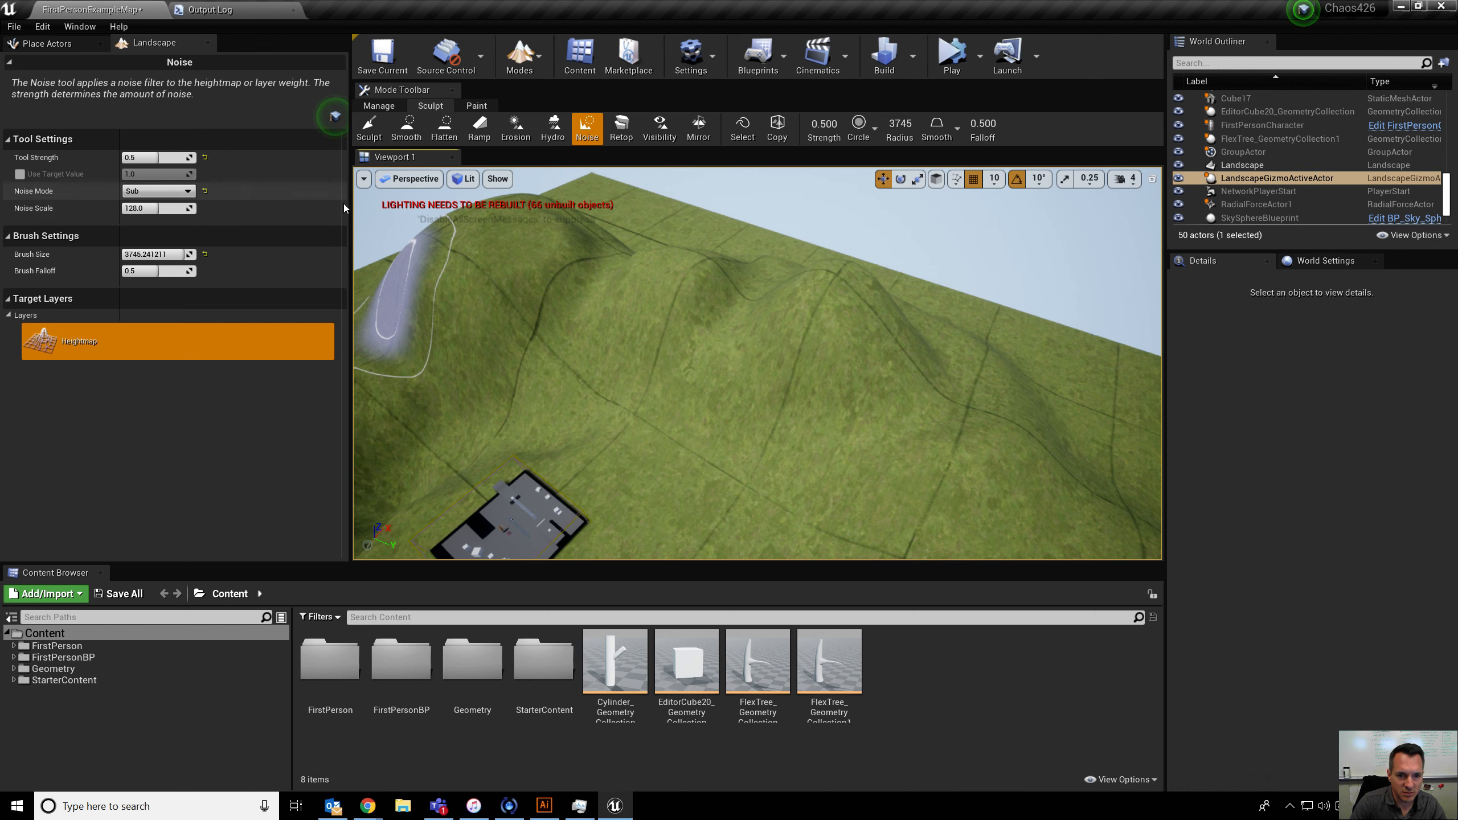
Undo the strong noise stroke and roughen the hills with subtractive noise at strengths 0.01 and 0.06, reducing the brush size to about 2898
mouse_move(605, 295)
mouse_down()
mouse_move(645, 277)
mouse_move(801, 385)
mouse_move(1009, 417)
mouse_move(849, 329)
mouse_up()
key(ctrl+z)
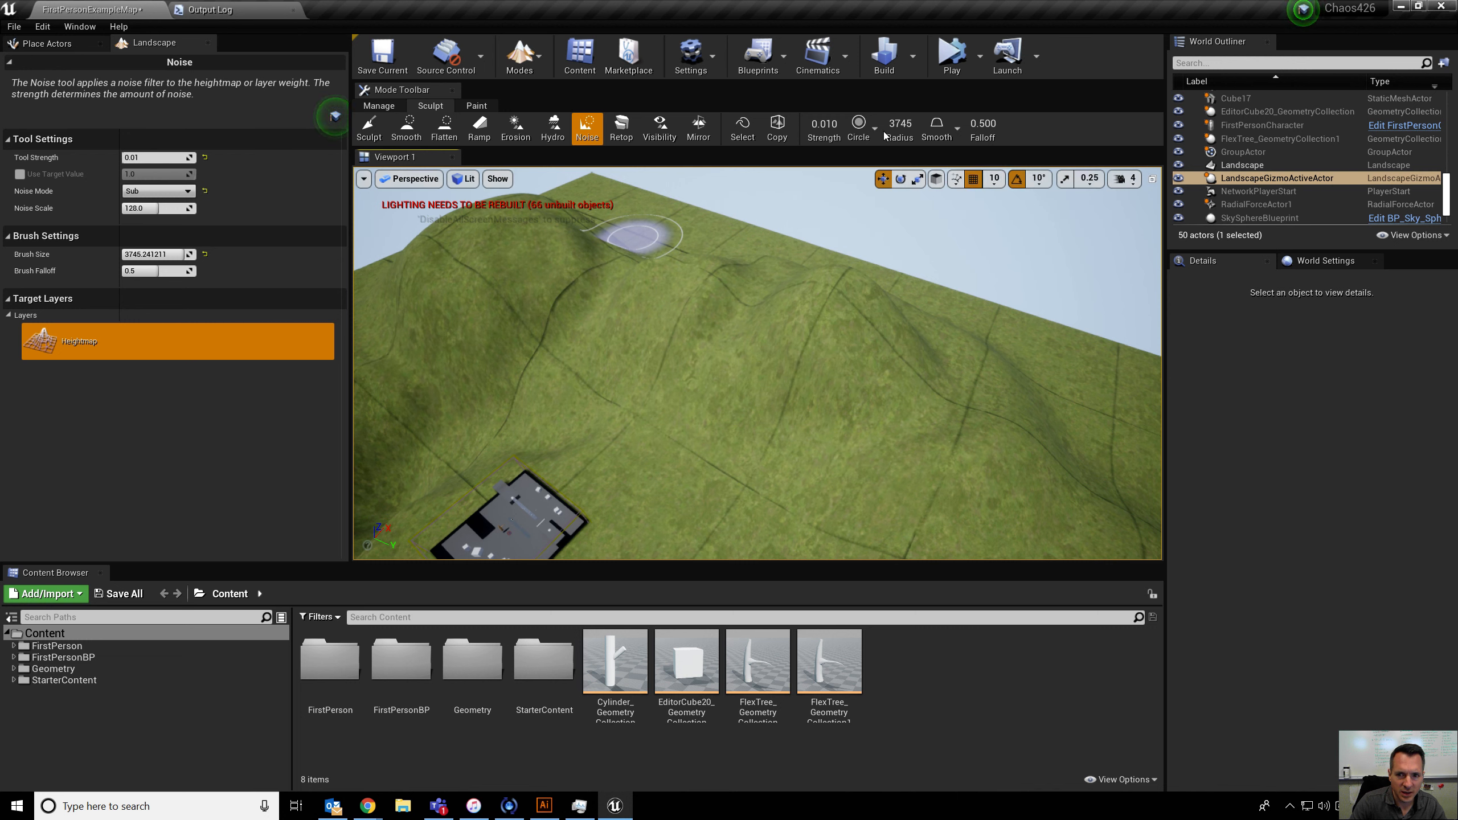
mouse_move(634, 236)
mouse_down()
mouse_move(516, 247)
mouse_move(458, 301)
mouse_move(578, 294)
mouse_up()
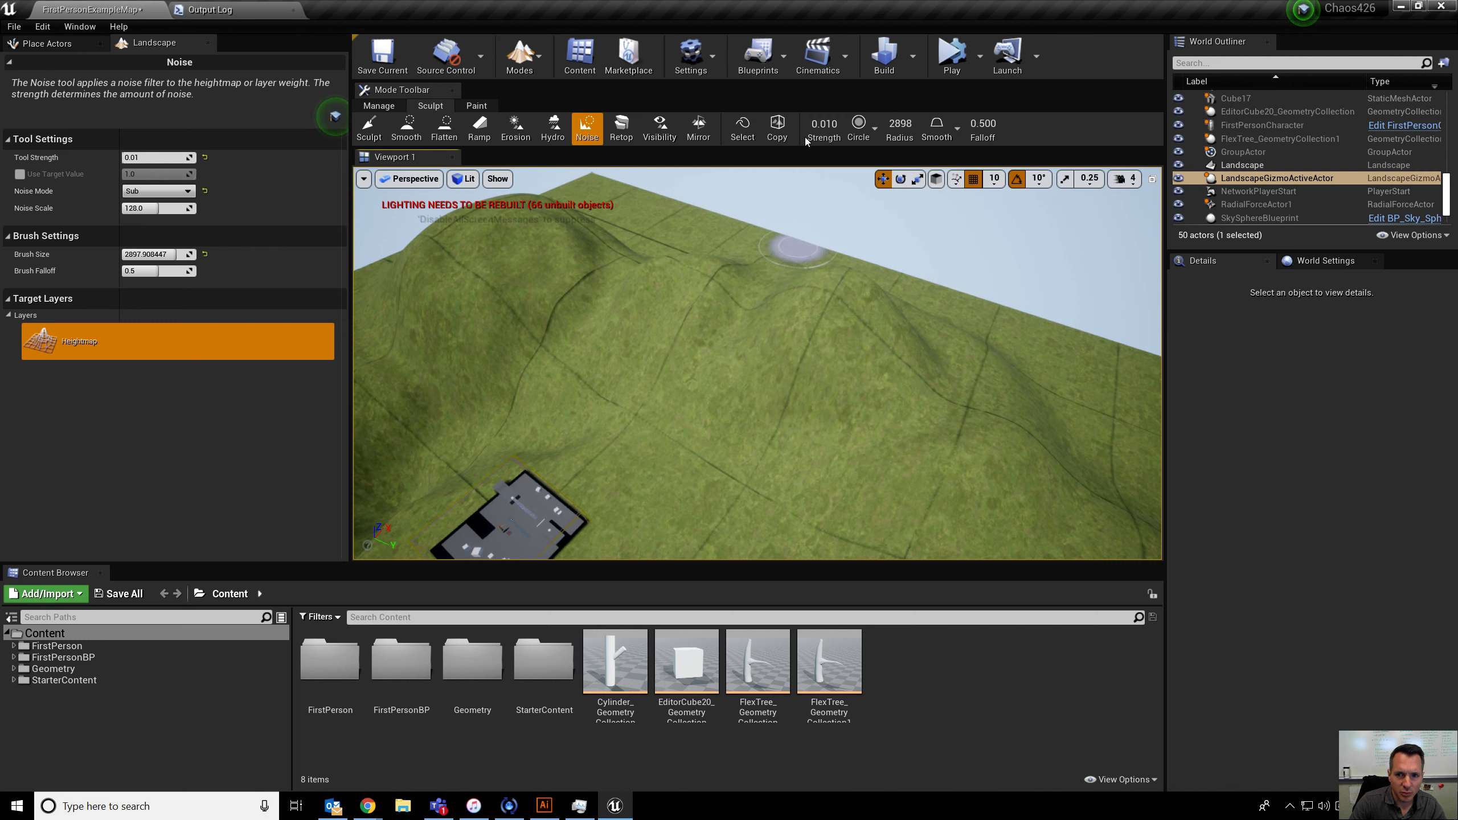
mouse_move(797, 247)
mouse_down()
mouse_move(810, 293)
mouse_move(919, 404)
mouse_move(924, 381)
mouse_move(818, 293)
mouse_up()
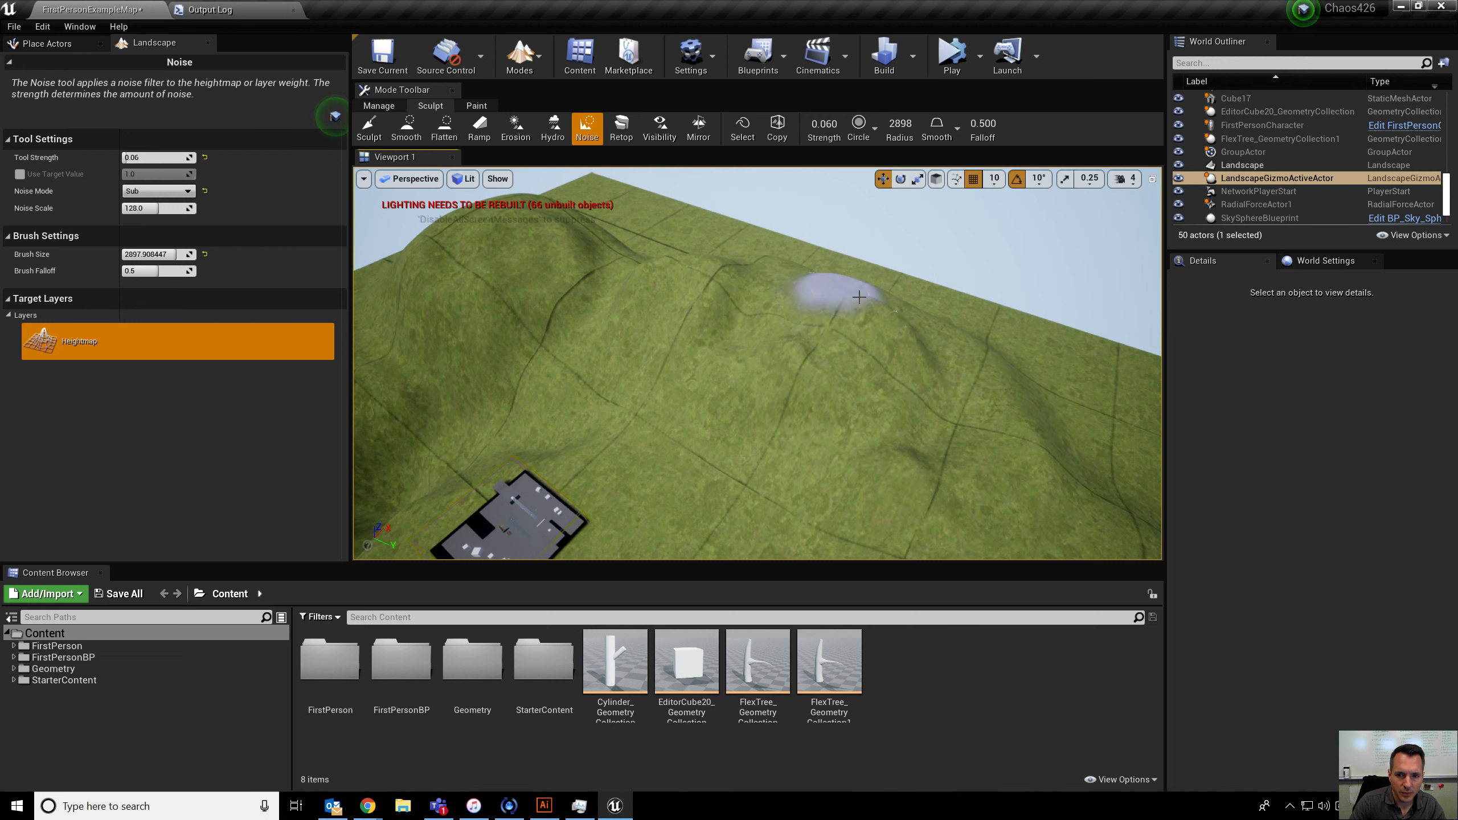
Apply more subtractive noise at strength 0.06 to the remaining hilltops around the arena
right_drag(632, 305, 516, 304)
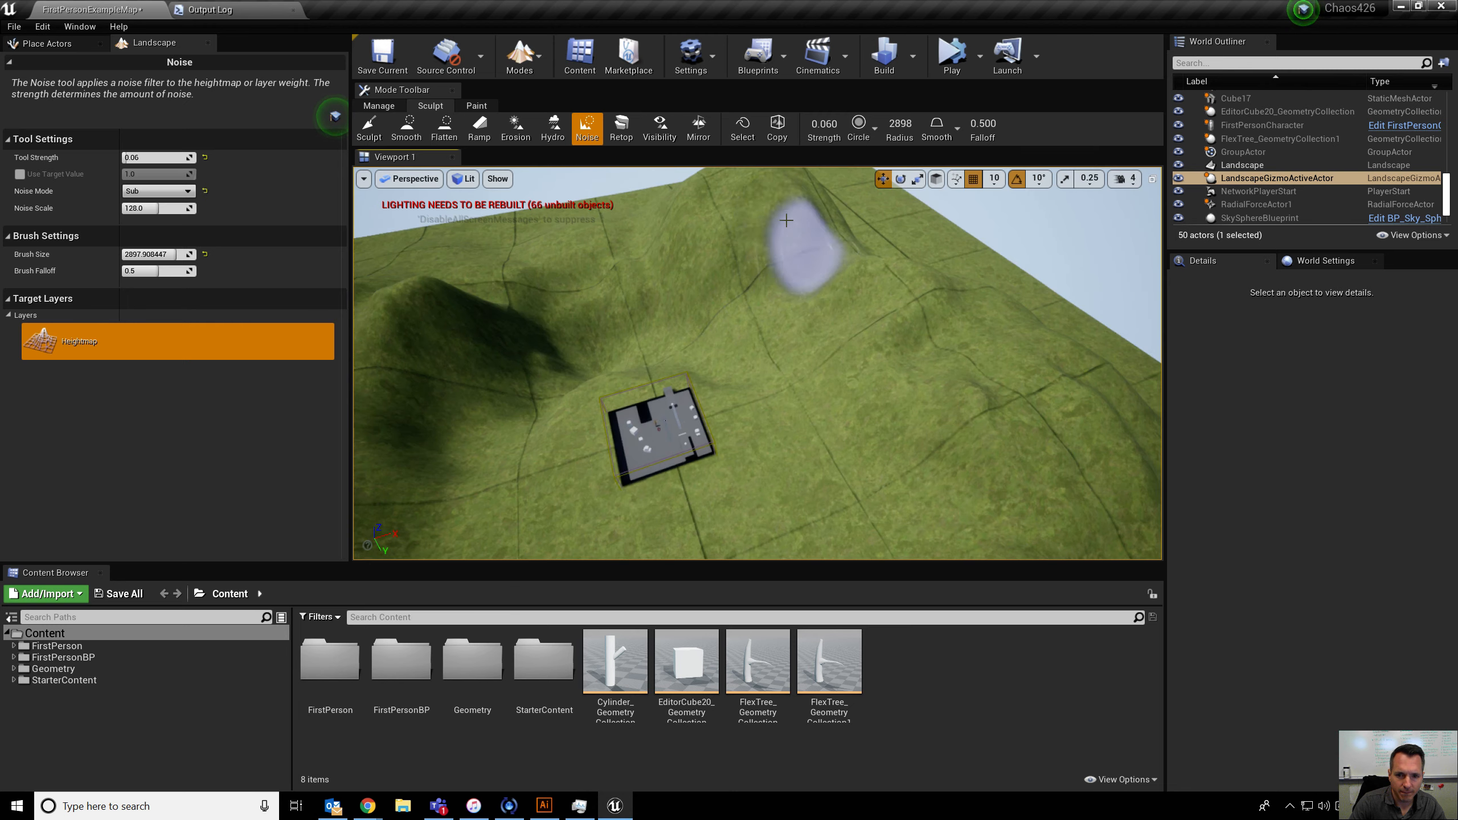
right_drag(729, 198, 726, 246)
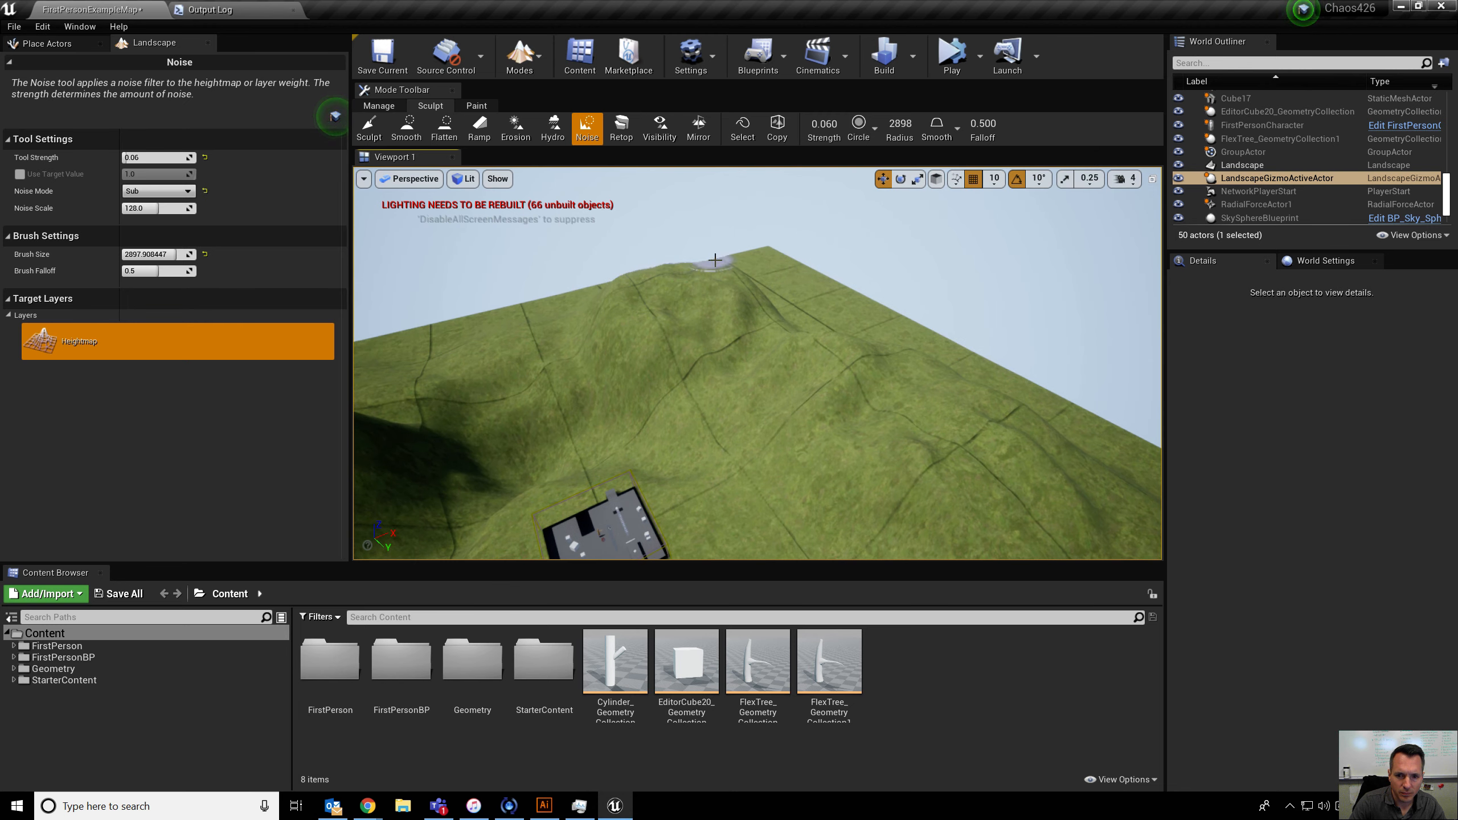
right_drag(683, 311, 683, 311)
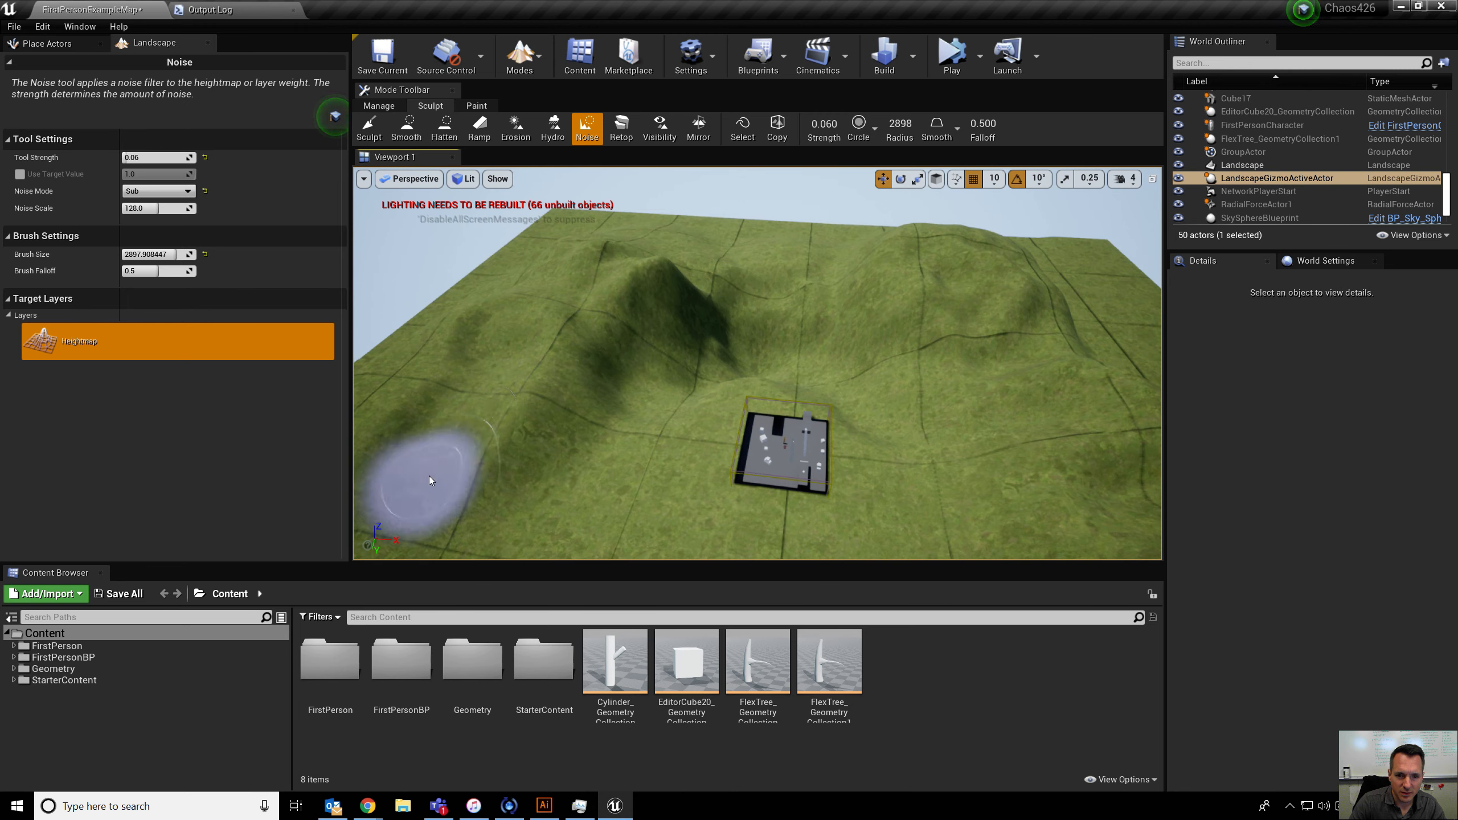
right_drag(703, 333, 703, 332)
mouse_move(703, 333)
mouse_down()
mouse_move(808, 367)
mouse_move(643, 277)
mouse_up()
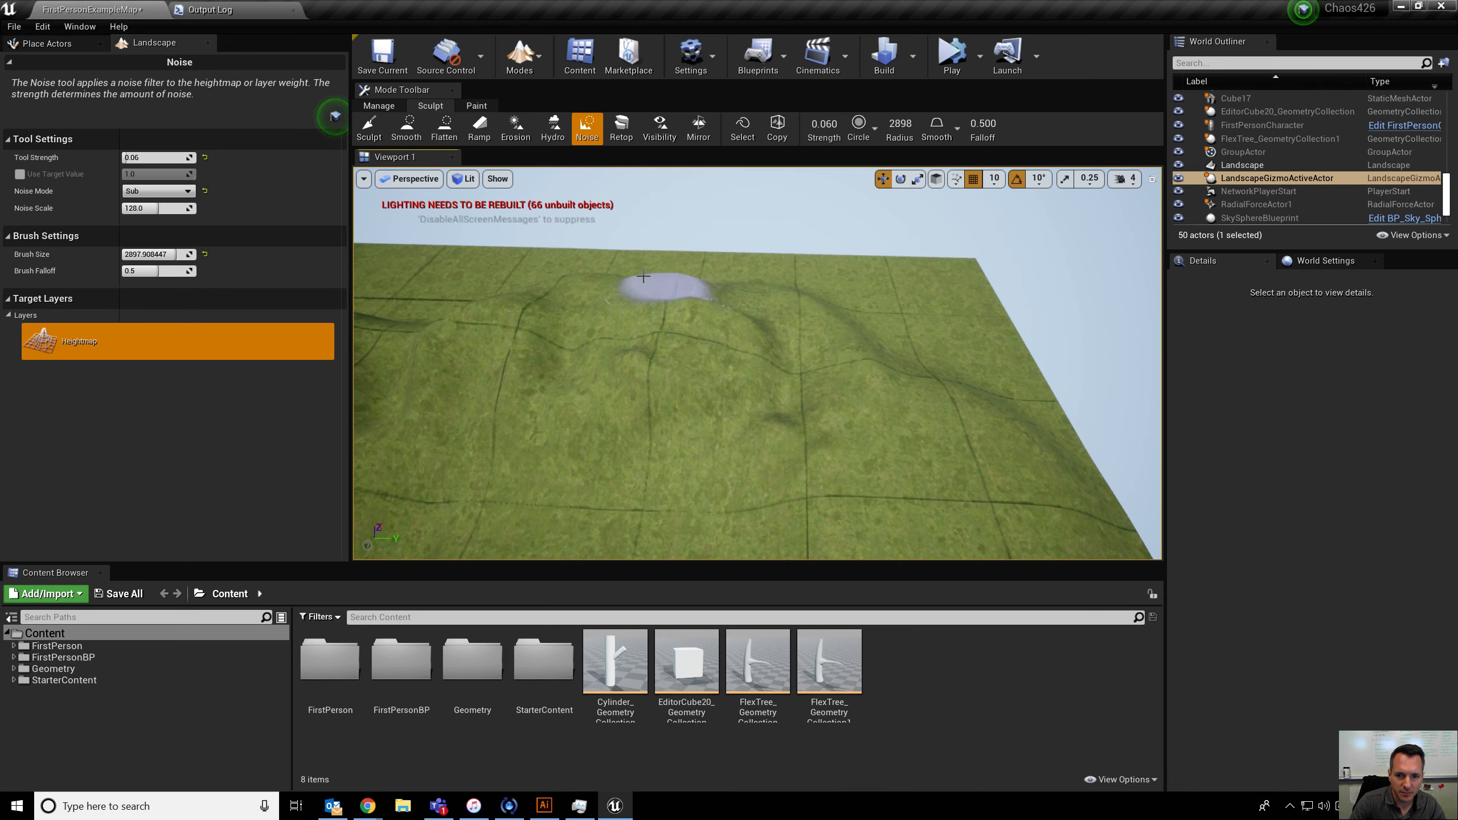
Roughen the outer hills on both sides of the arena with more subtractive noise at strength 0.06
mouse_move(822, 318)
mouse_down()
mouse_move(885, 430)
mouse_move(863, 359)
mouse_move(694, 433)
mouse_up()
right_drag(693, 433, 694, 433)
right_drag(580, 331, 680, 378)
drag(932, 360, 896, 356)
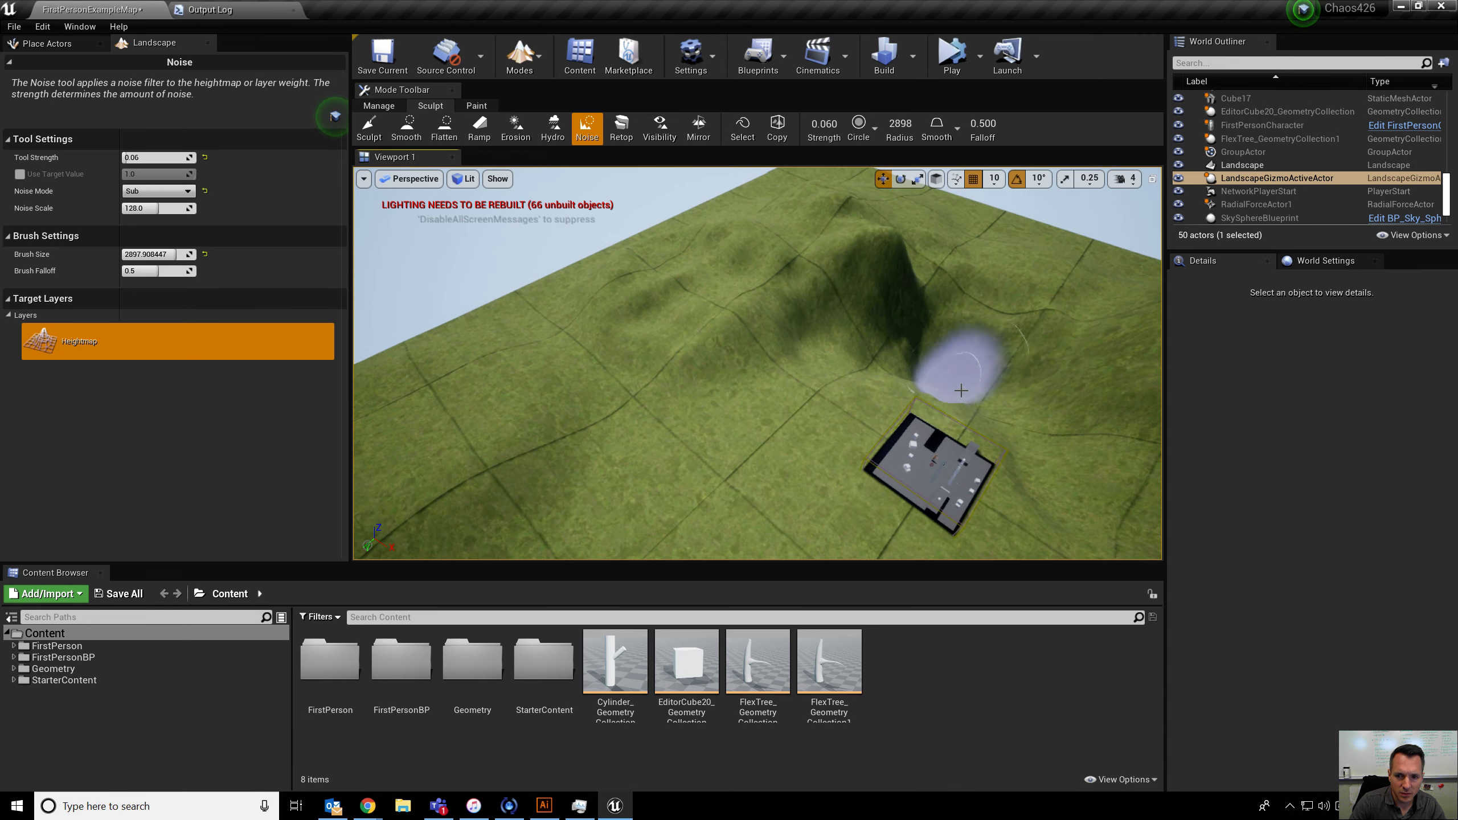
mouse_move(944, 350)
right_down()
mouse_move(963, 365)
mouse_move(856, 317)
right_up()
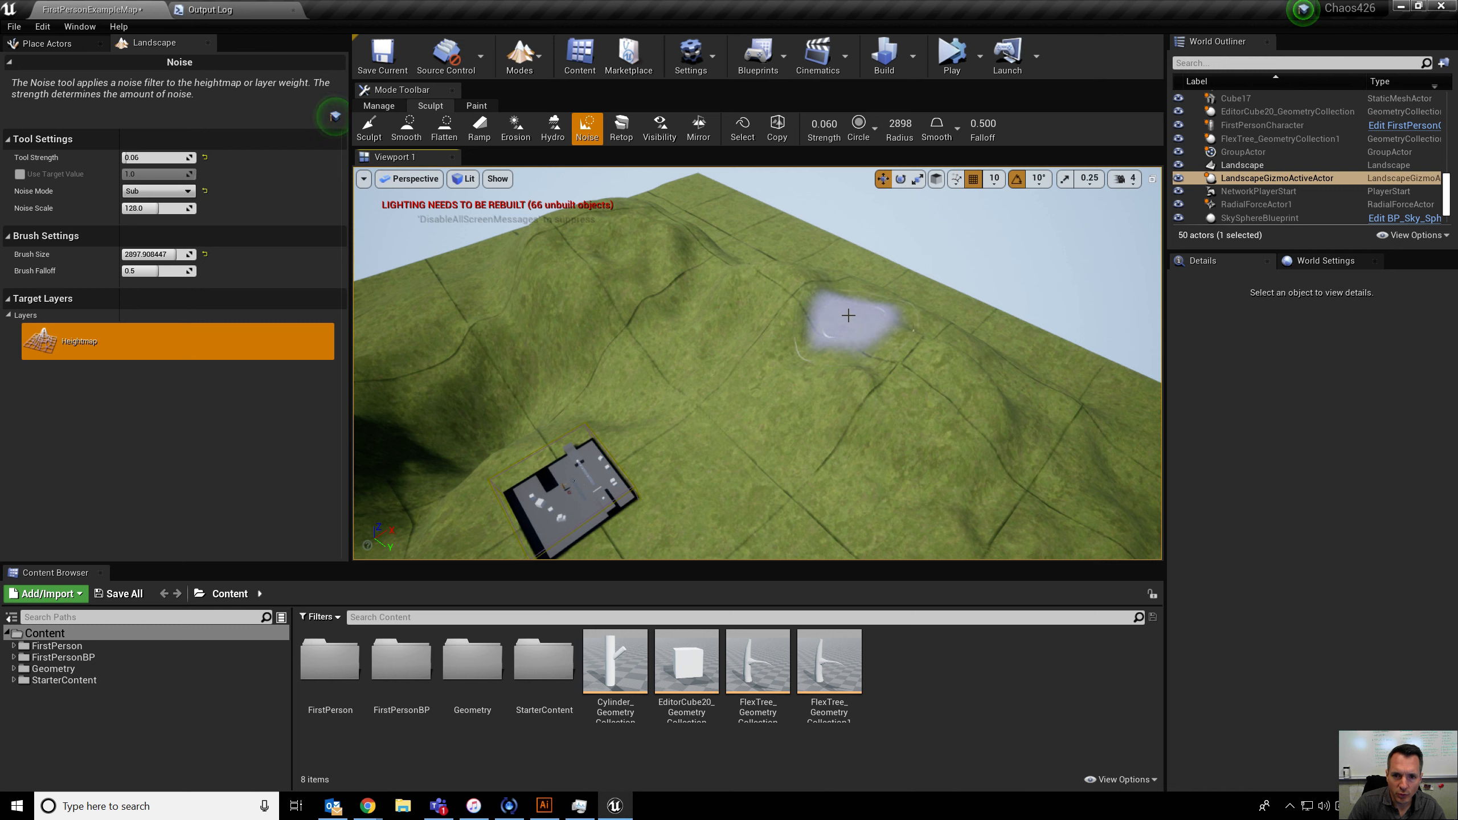
Erode the hills beside the arena with the Hydro erosion tool at strength 0.06 and brush size about 2898
click(516, 127)
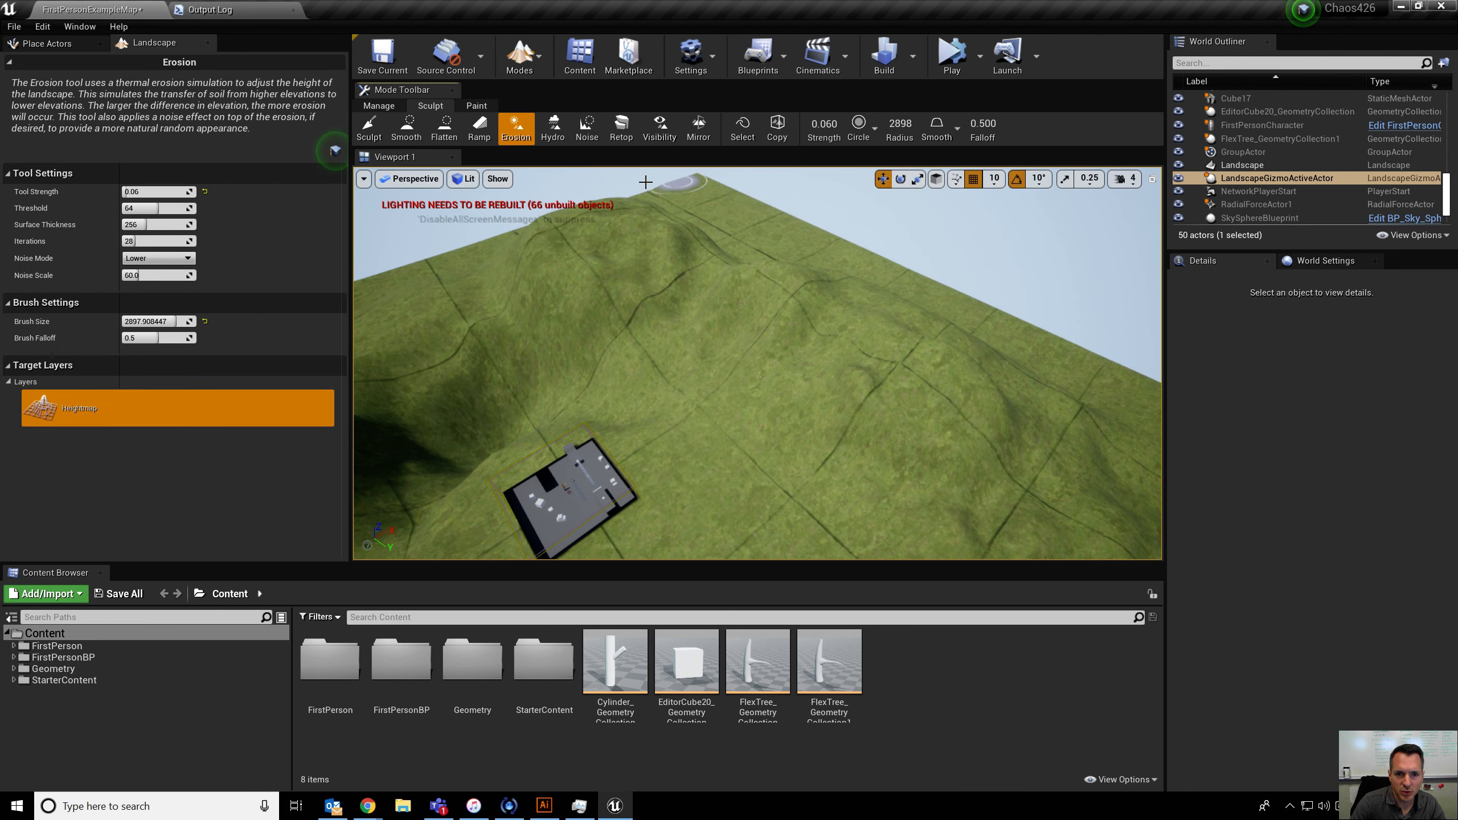
click(554, 129)
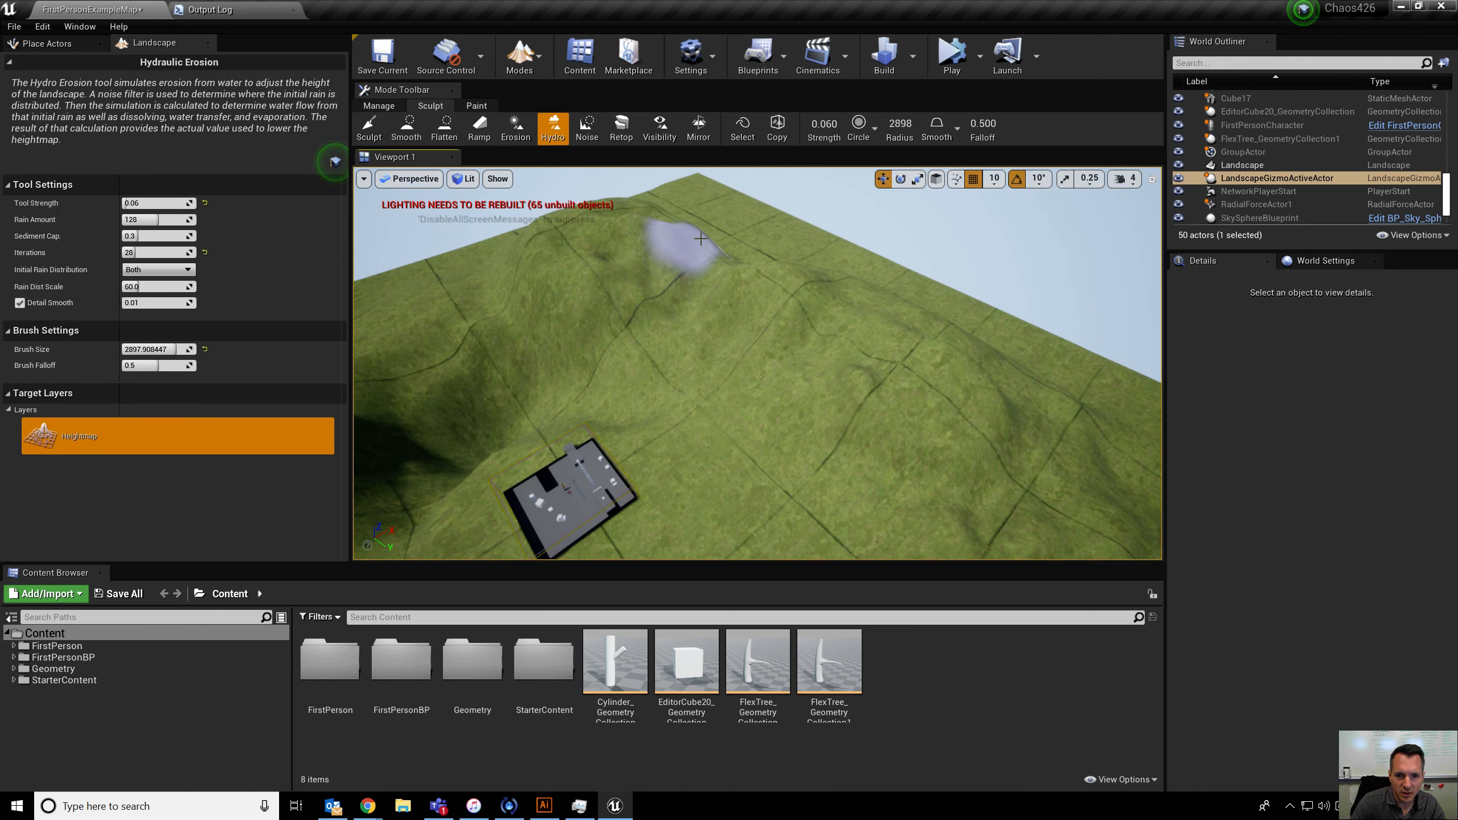
mouse_move(804, 322)
mouse_down()
mouse_move(853, 400)
mouse_move(967, 463)
mouse_move(873, 332)
mouse_move(964, 498)
mouse_move(1008, 425)
mouse_move(945, 339)
mouse_up()
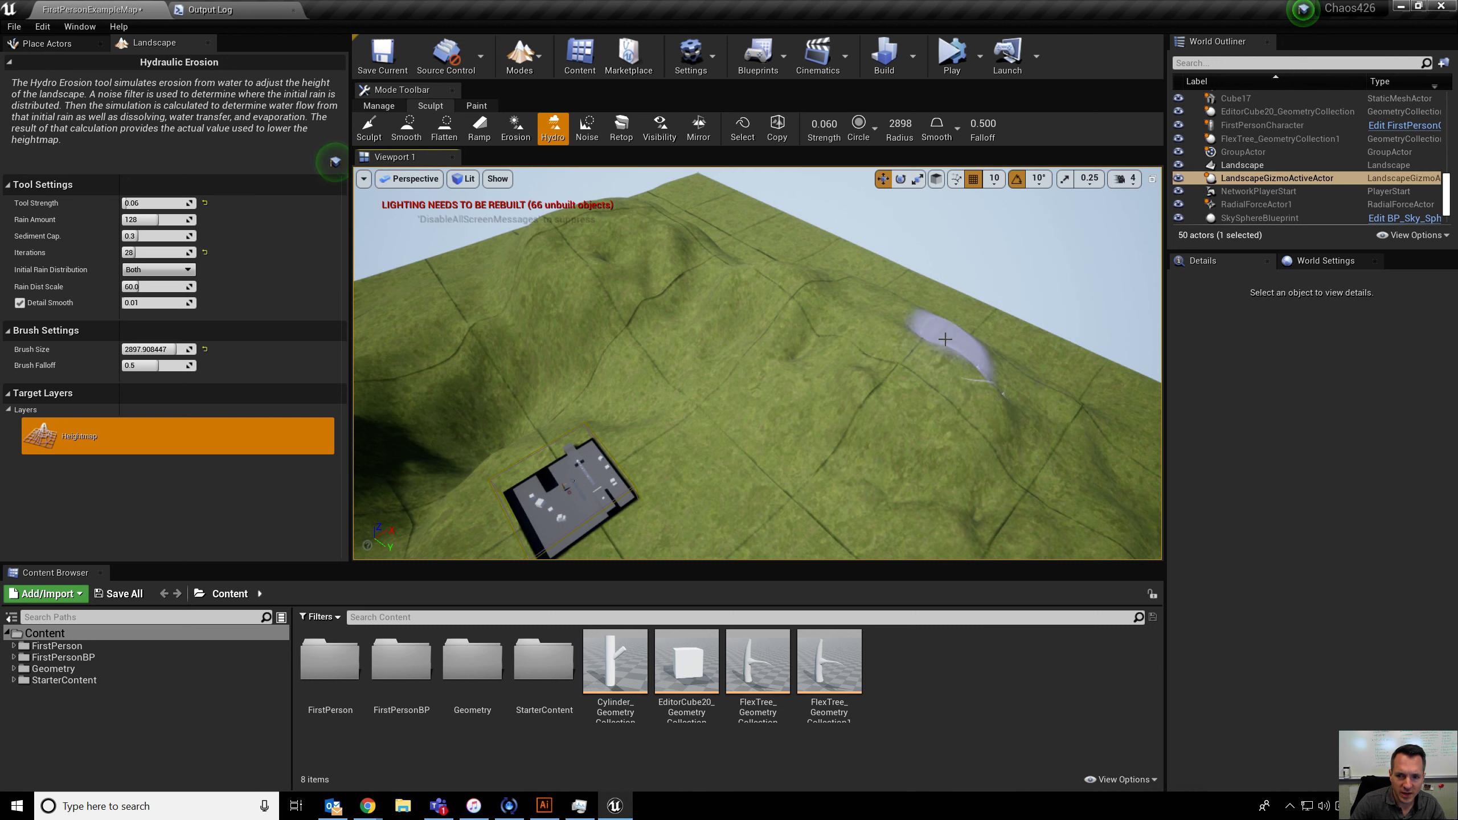
mouse_move(735, 311)
mouse_down()
mouse_move(641, 384)
mouse_move(608, 276)
mouse_up()
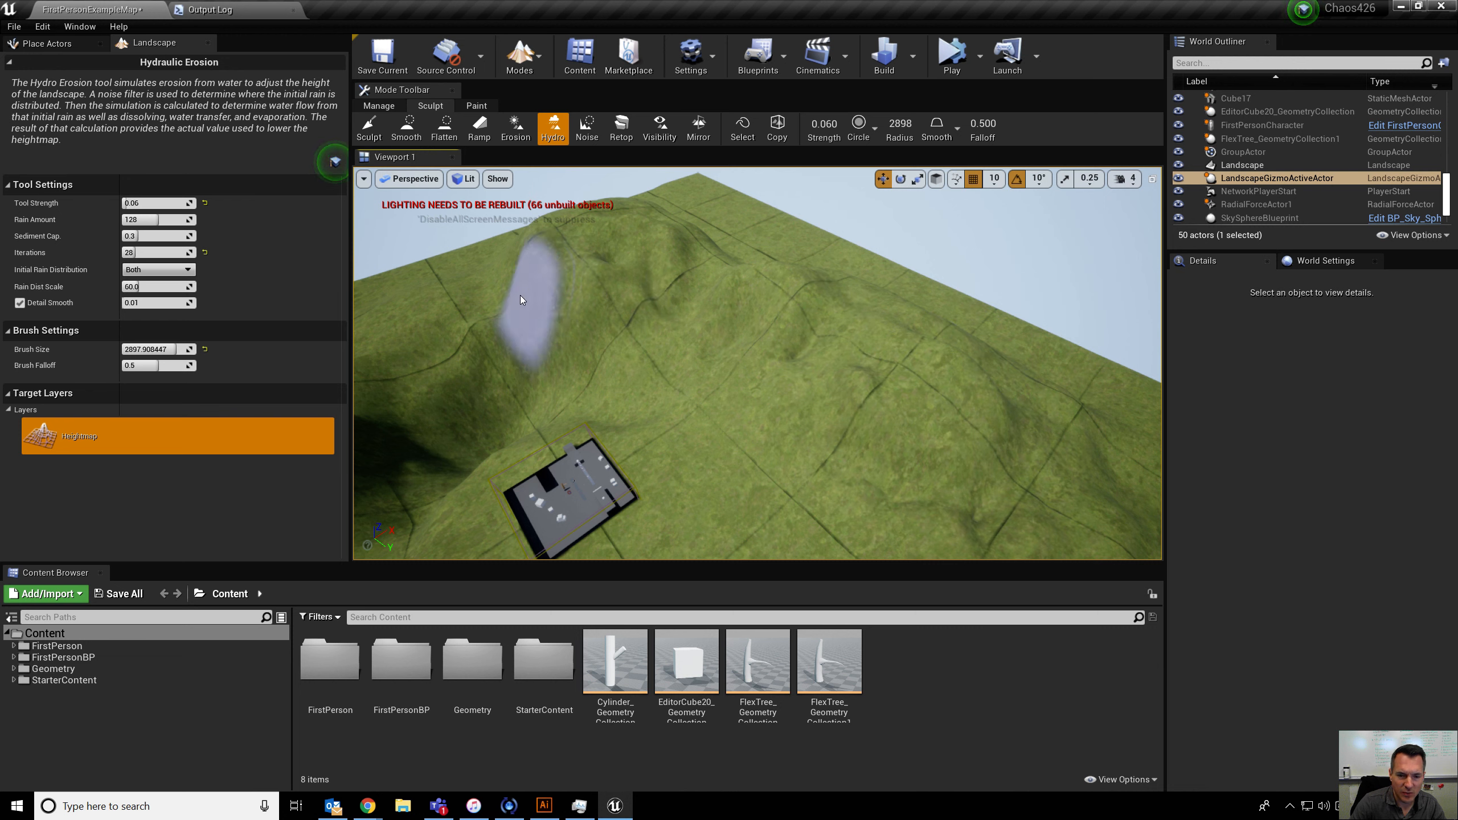
mouse_move(618, 310)
right_down()
mouse_move(667, 293)
mouse_move(637, 304)
right_up()
right_drag(523, 406, 644, 298)
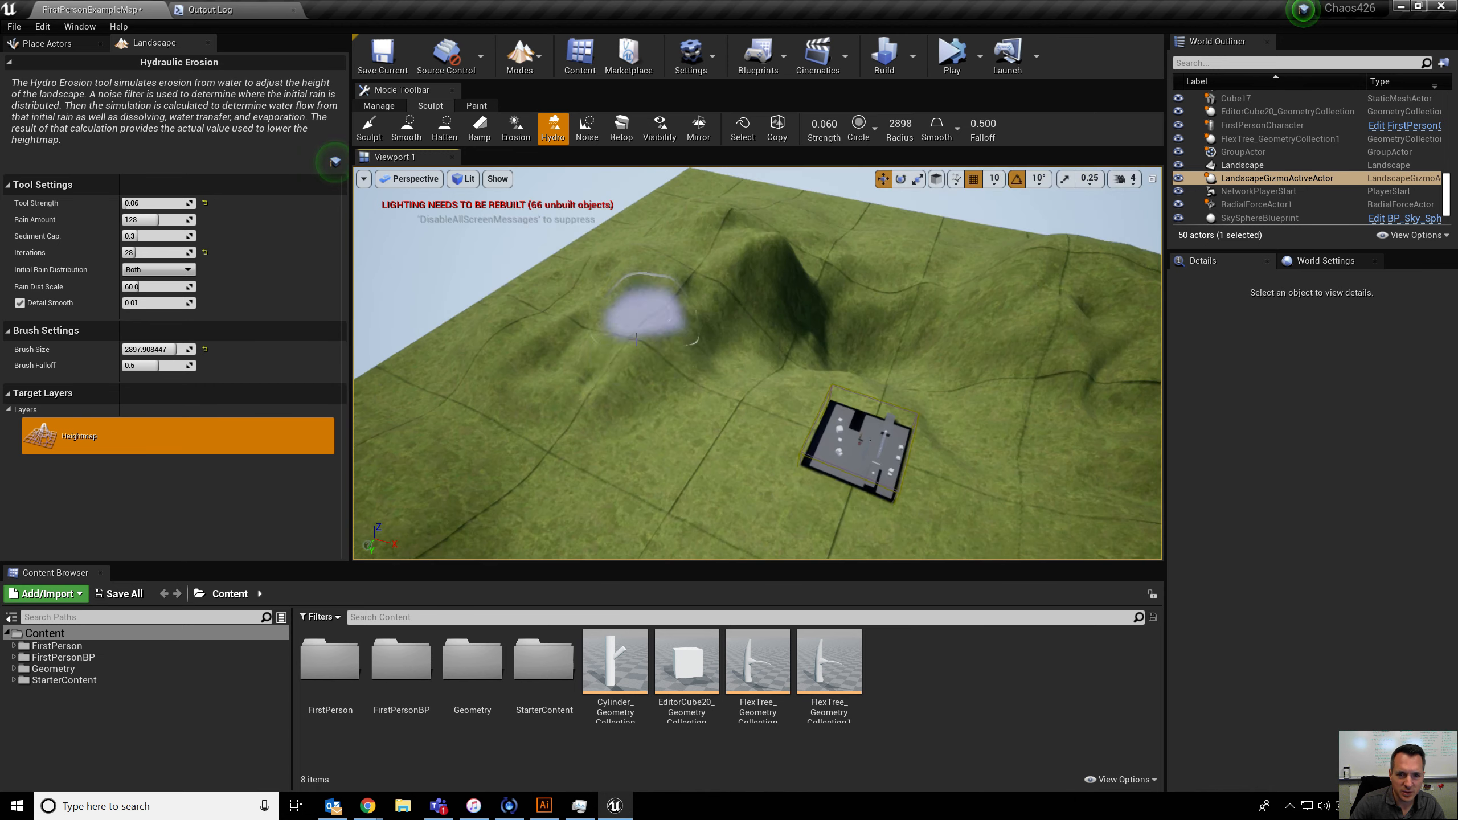
Set the Noise tool to Both mode with noise scale about 33 and brush size about 3840, undoing a trial stroke
click(584, 131)
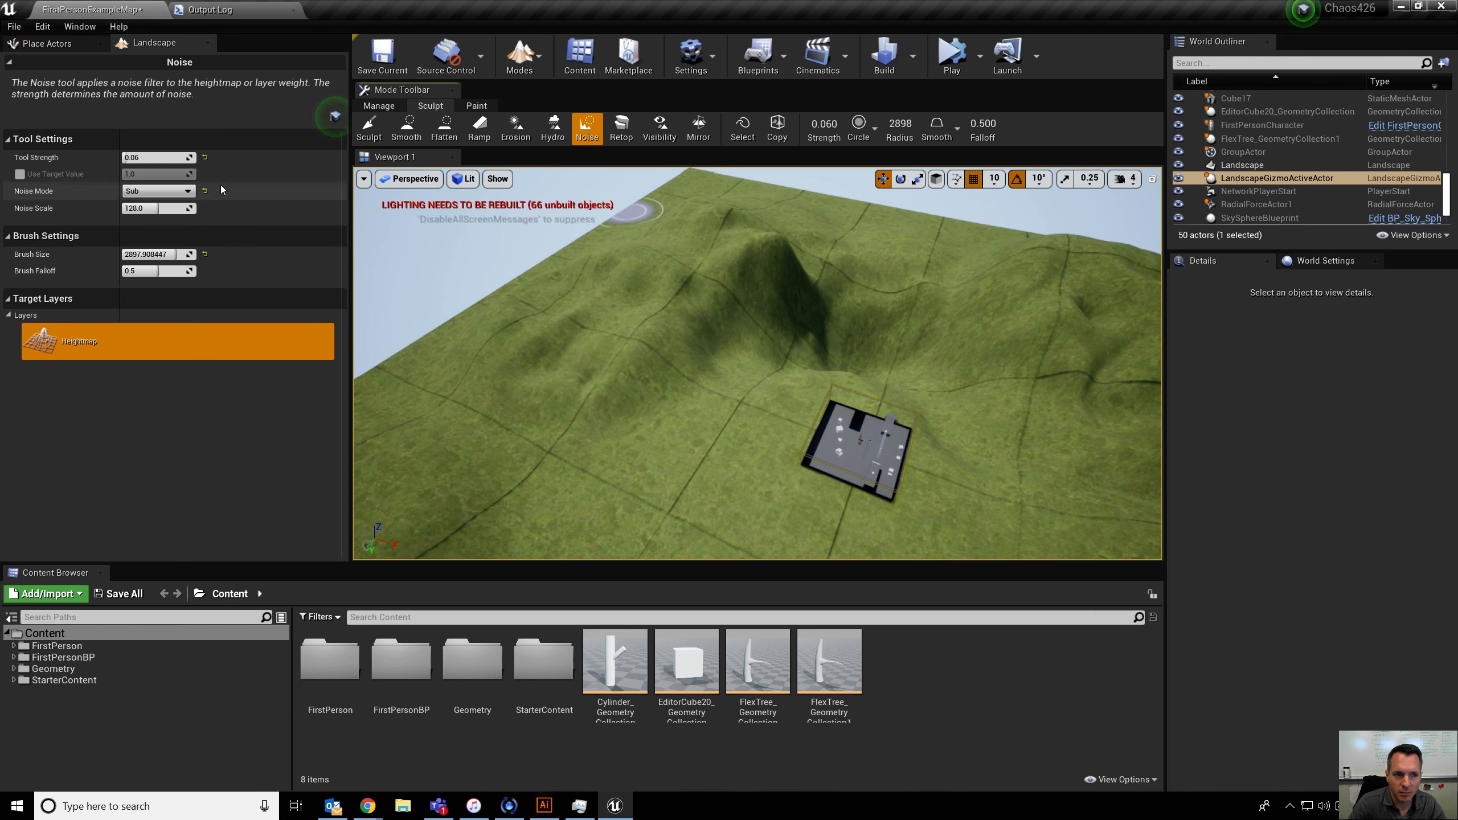
click(147, 191)
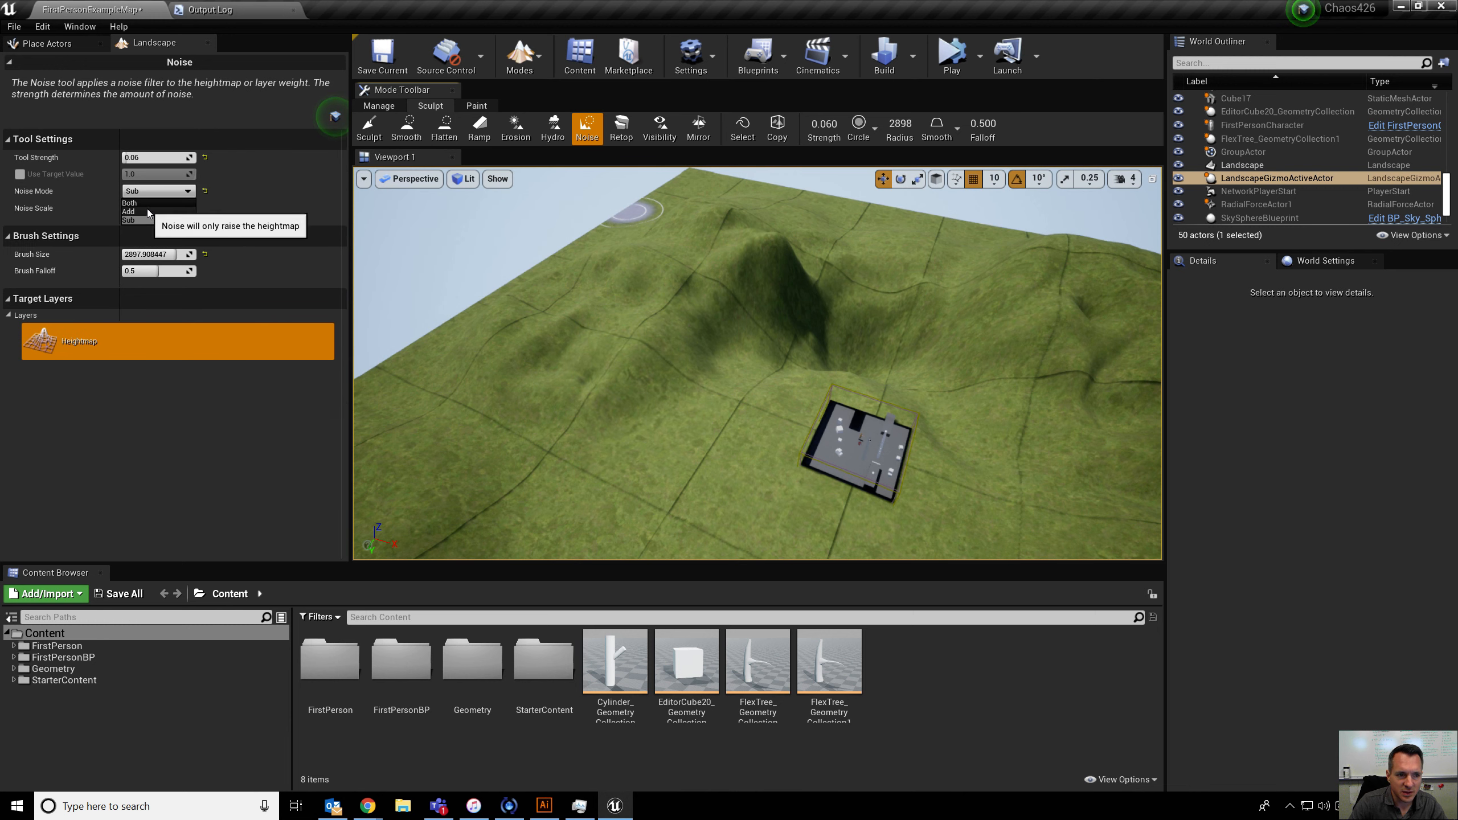
click(130, 203)
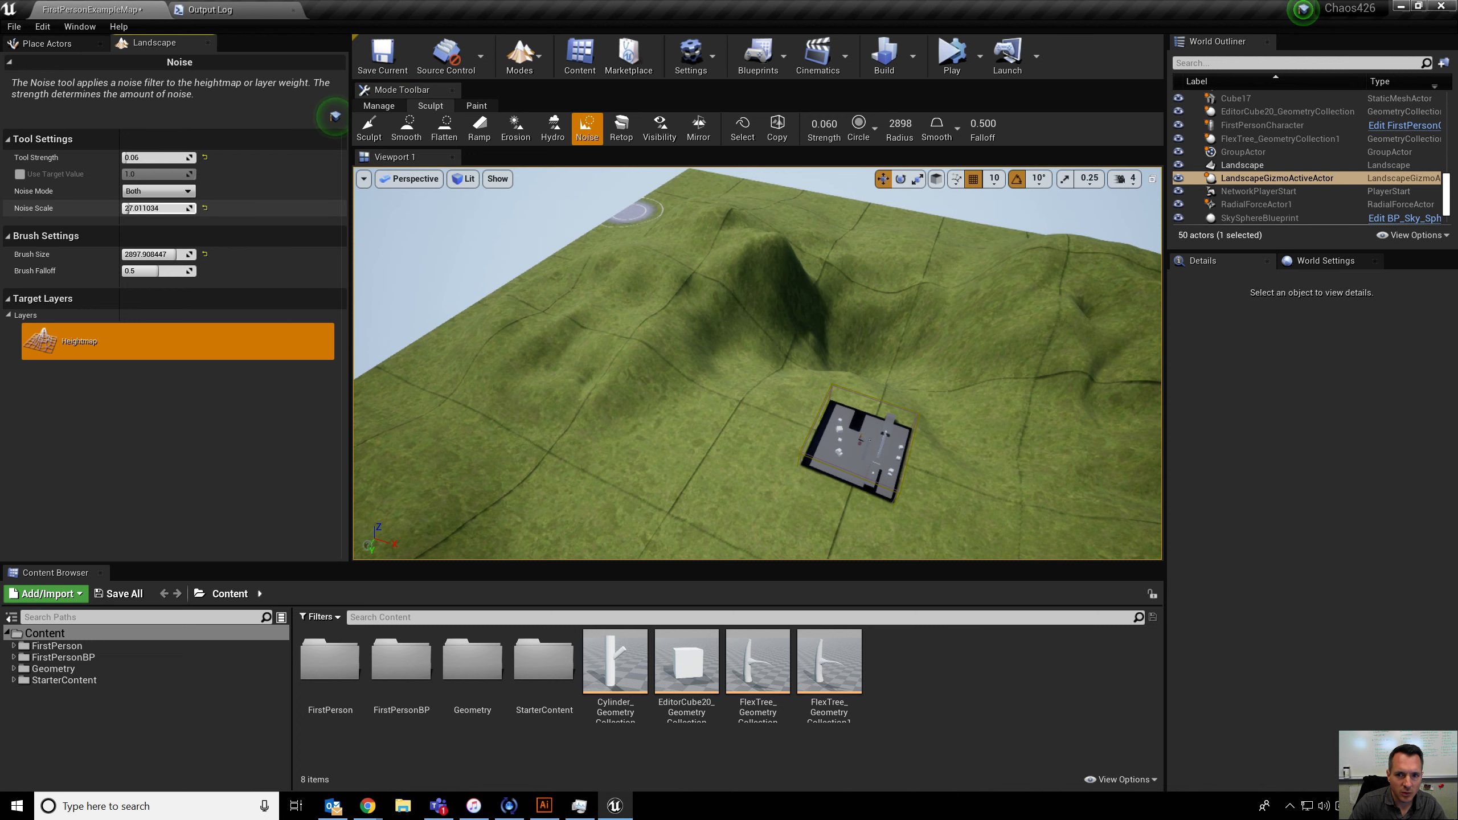
click(863, 125)
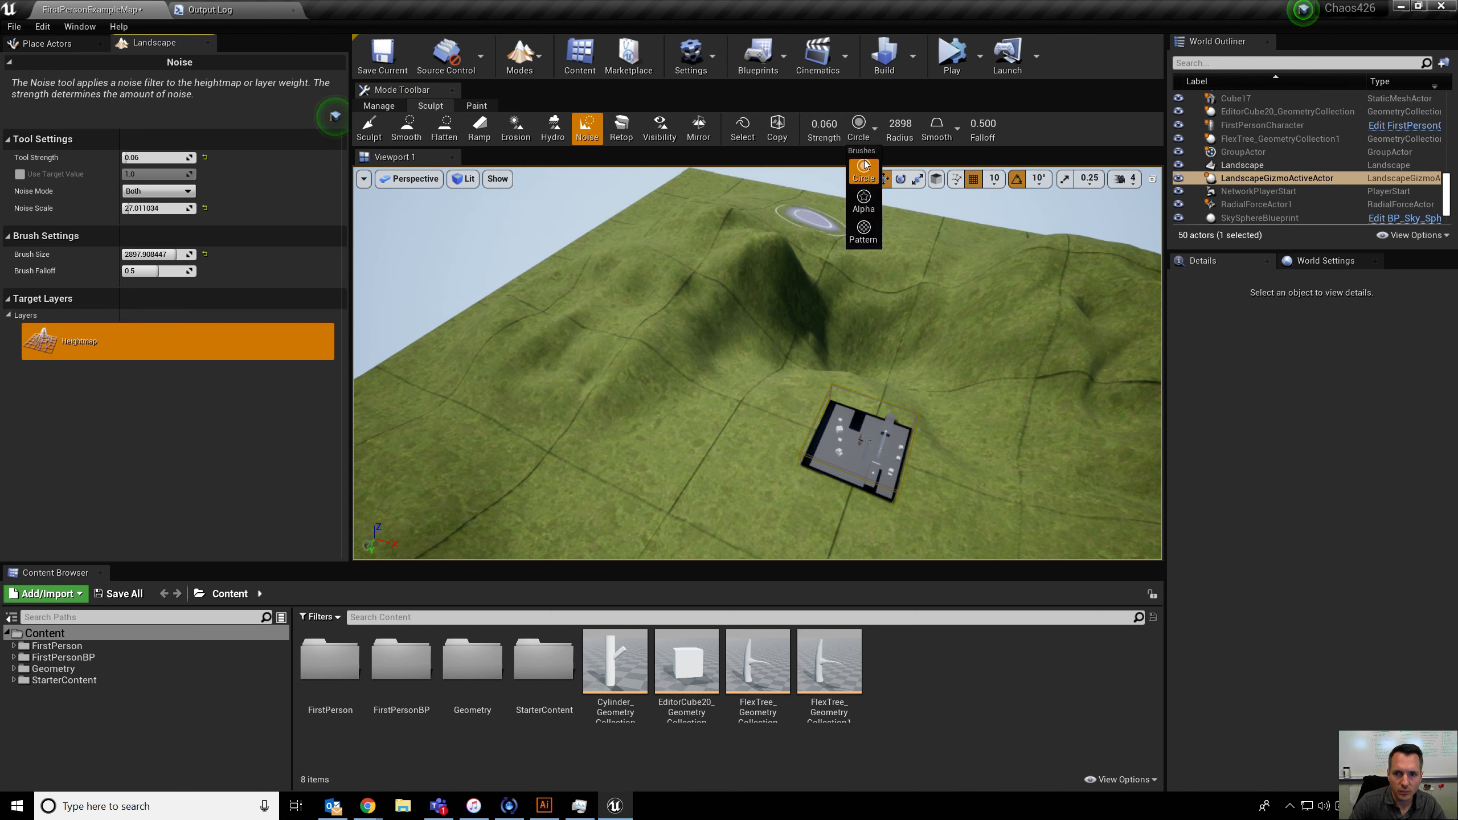
mouse_move(767, 267)
mouse_down()
mouse_move(715, 263)
mouse_move(549, 400)
mouse_up()
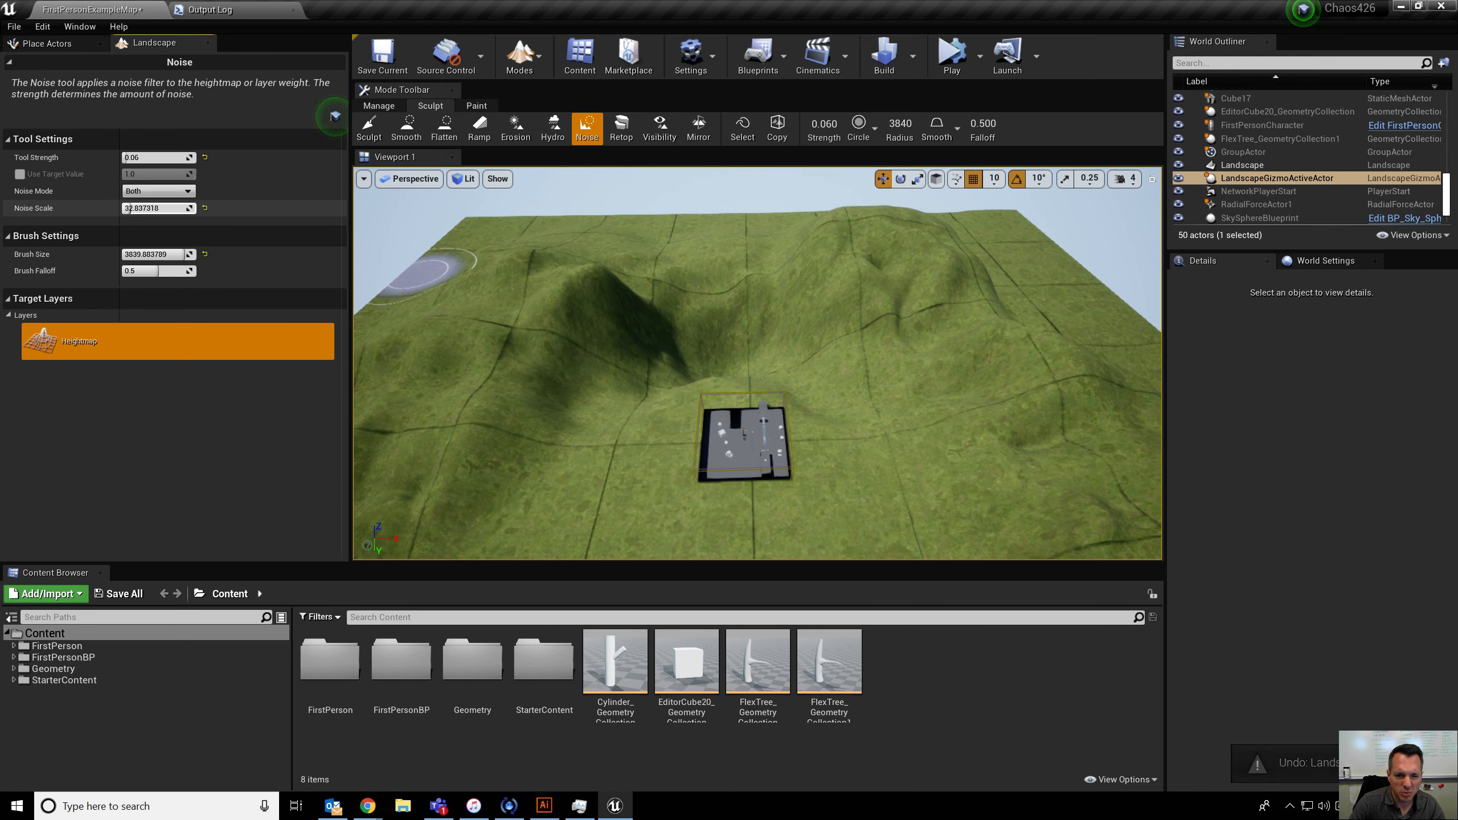
Roughen the steep peak and the ridges behind and beside the arena with Both-mode noise at strength 0.06
drag(550, 372, 635, 293)
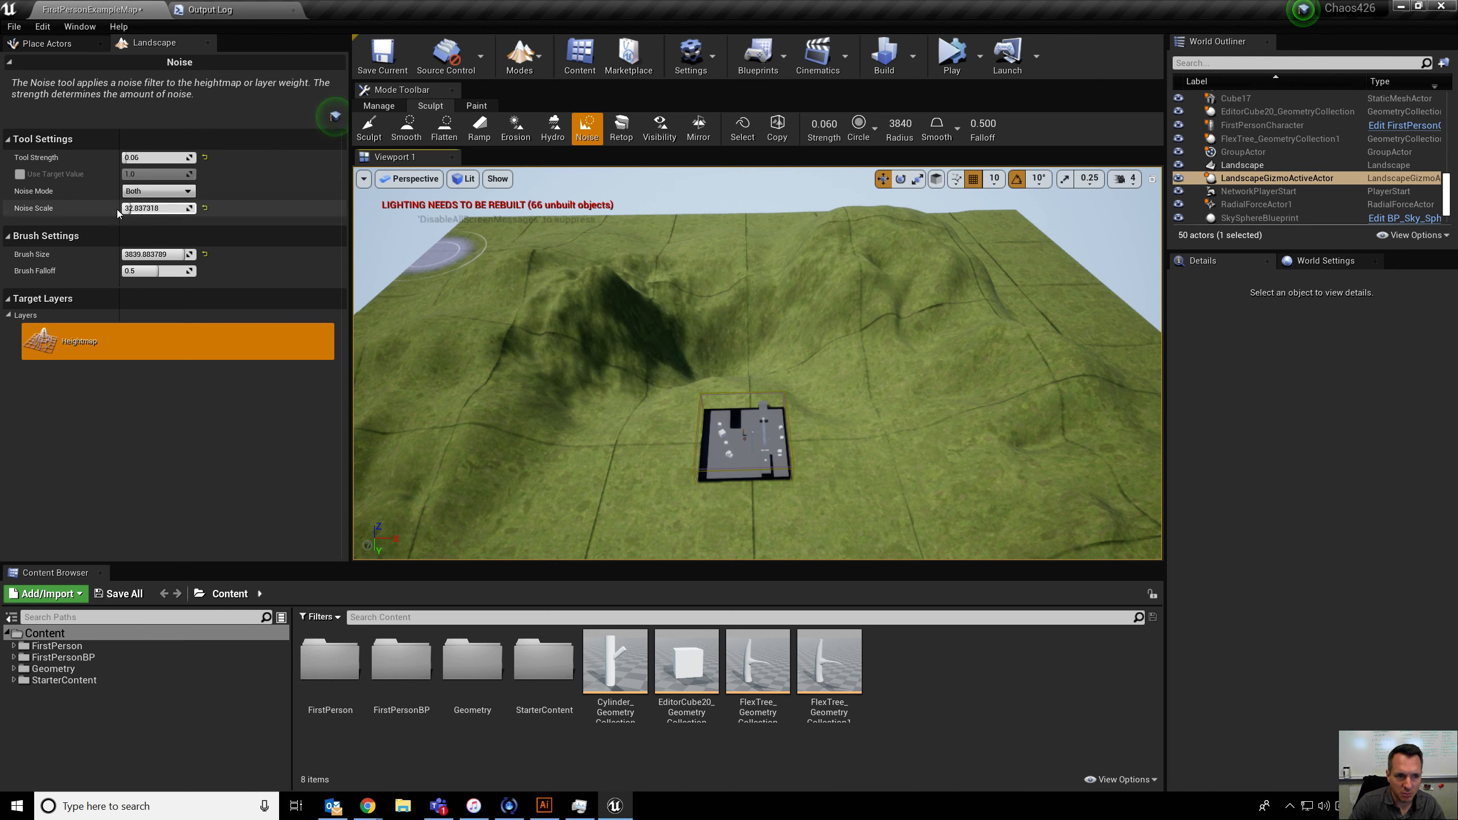
mouse_move(982, 351)
mouse_down()
mouse_move(951, 378)
mouse_move(970, 283)
mouse_move(855, 326)
mouse_move(1035, 482)
mouse_move(602, 326)
mouse_move(397, 479)
mouse_move(612, 282)
mouse_move(439, 491)
mouse_up()
right_drag(778, 248, 774, 224)
right_drag(817, 181, 766, 201)
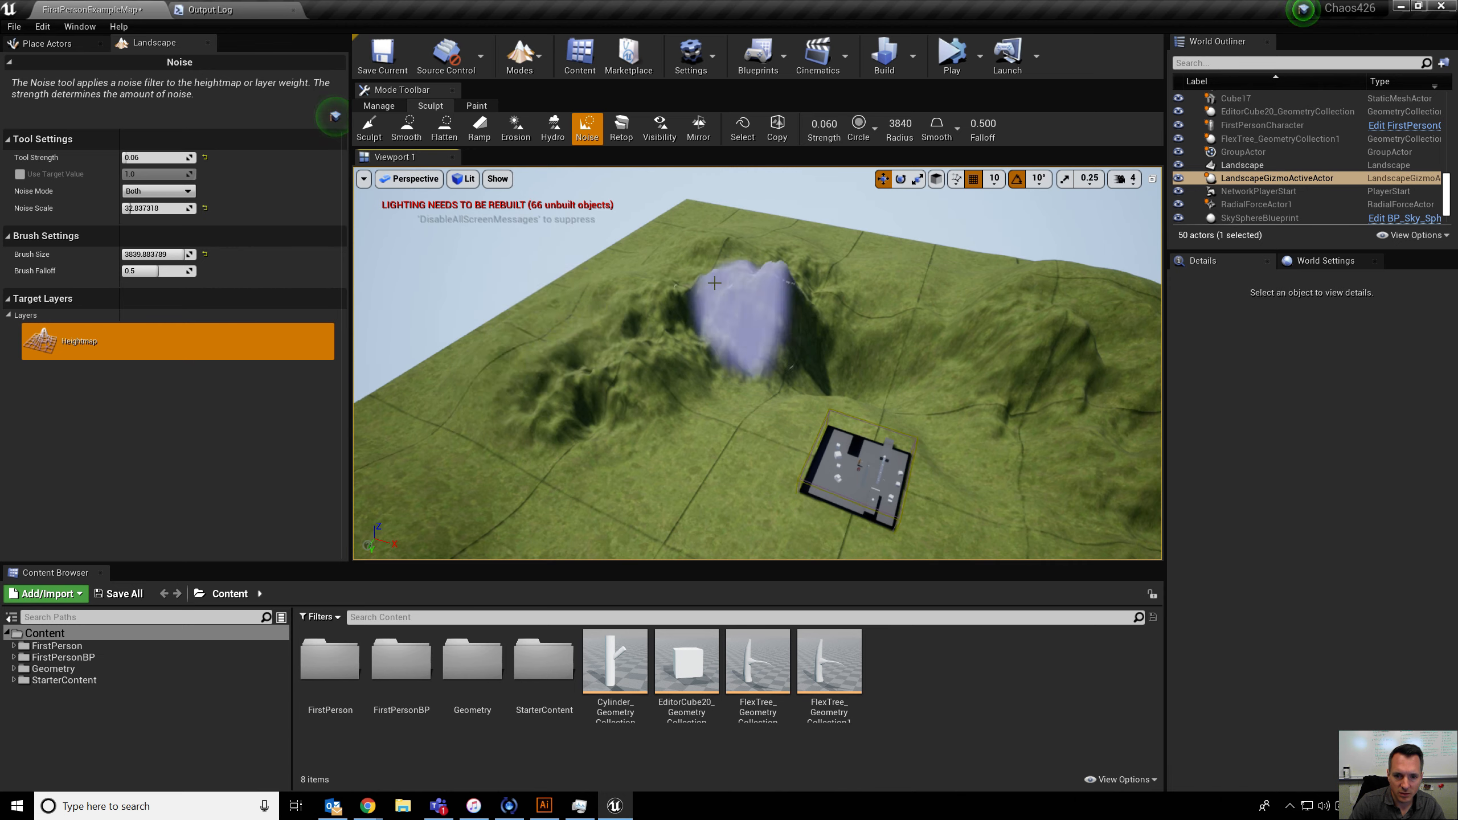
right_drag(855, 338, 754, 339)
mouse_move(683, 348)
mouse_down()
mouse_move(465, 407)
mouse_move(694, 310)
mouse_move(580, 293)
mouse_up()
right_drag(688, 359, 729, 357)
right_drag(850, 323, 947, 322)
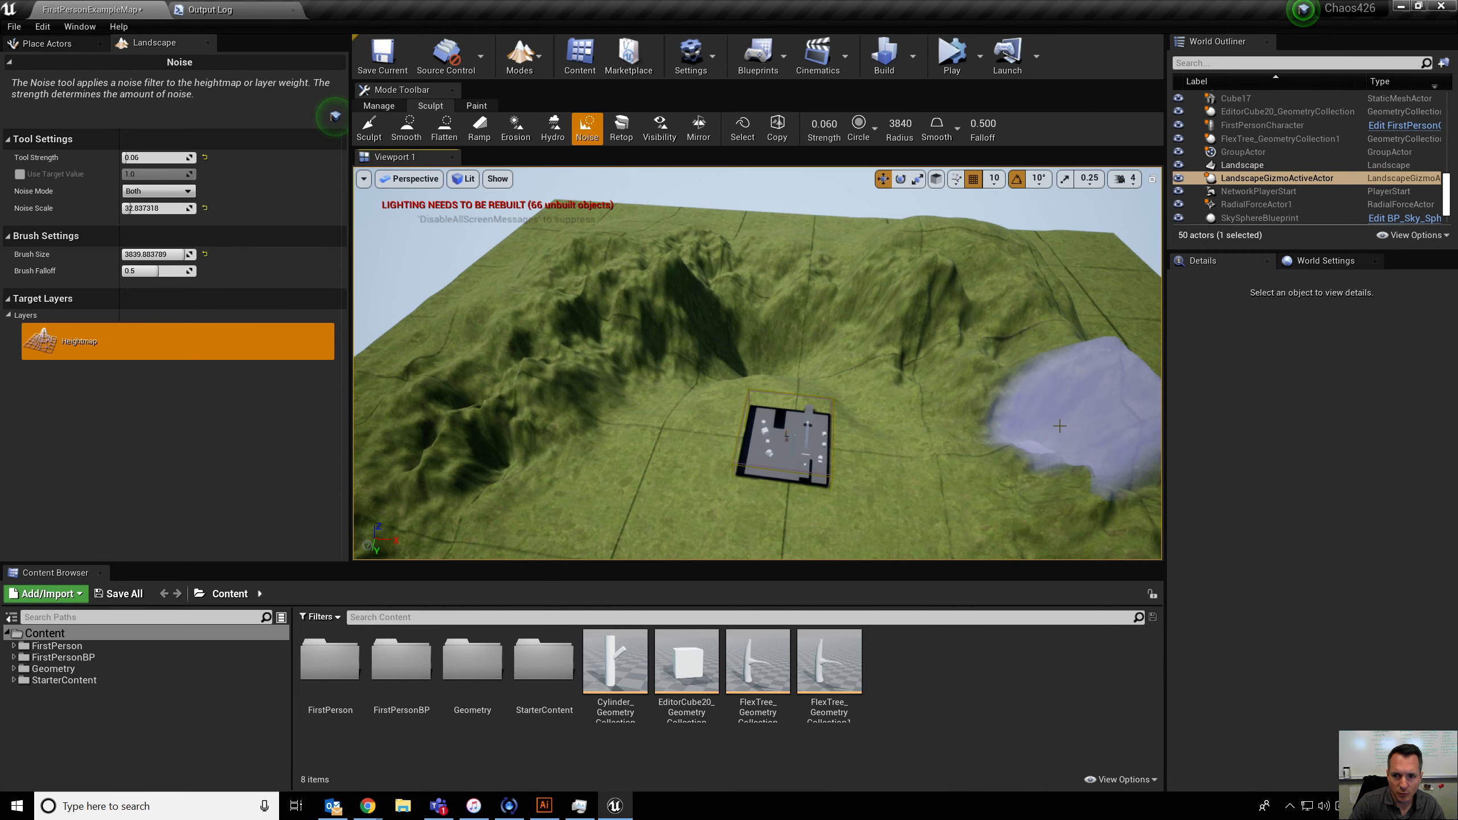
Extend the Both-mode noise over the remaining smooth hills on the opposite side of the arena
right_drag(976, 261, 857, 221)
mouse_move(1002, 378)
mouse_down()
mouse_move(1038, 388)
mouse_move(953, 255)
mouse_up()
right_drag(919, 353, 927, 287)
mouse_move(767, 307)
mouse_down()
mouse_move(804, 287)
mouse_move(1016, 429)
mouse_move(905, 269)
mouse_up()
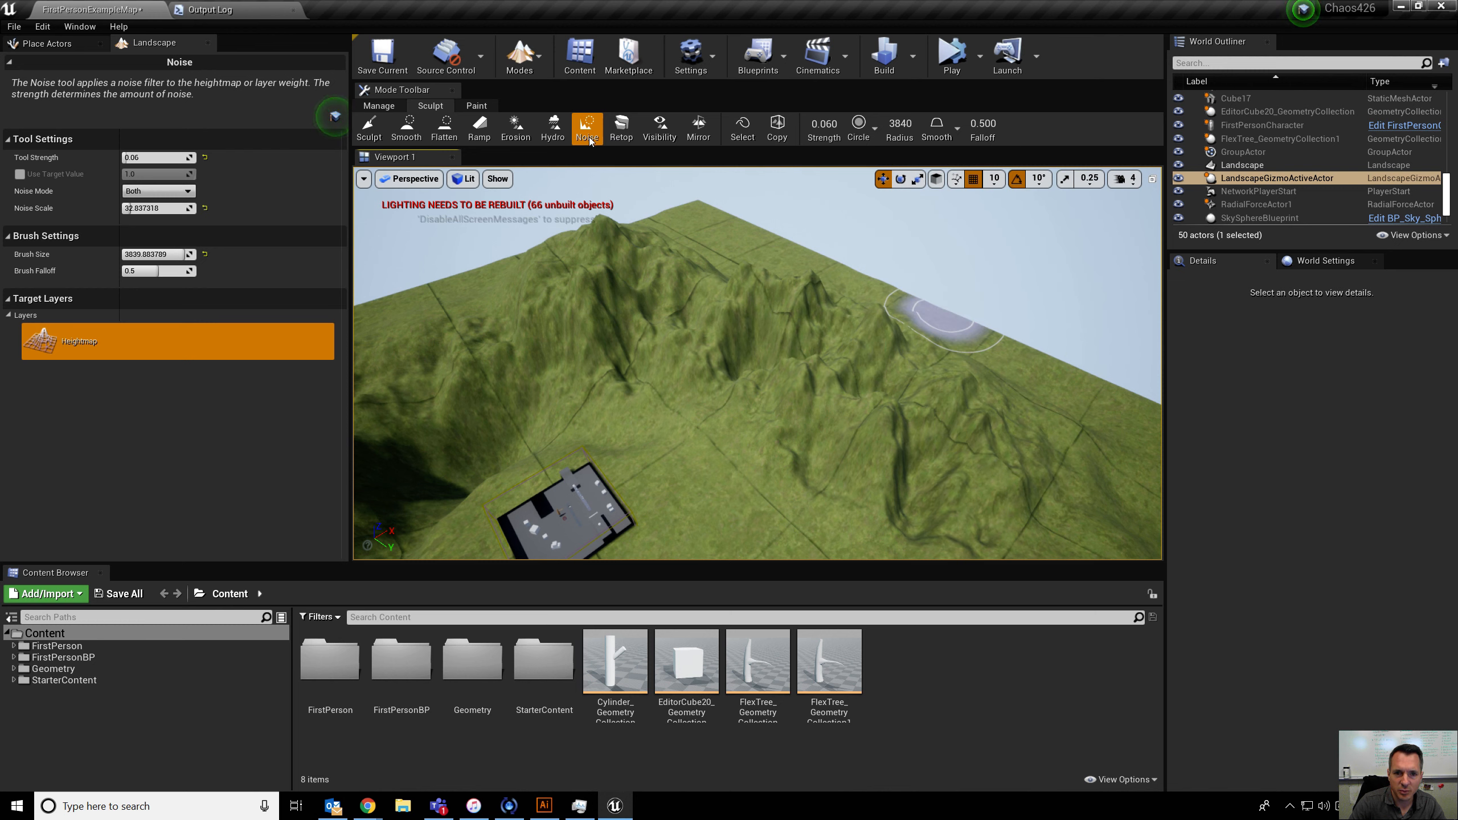
Soften the jagged hills around the arena with the Smooth tool at strength 0.06 and brush size about 3840
click(407, 129)
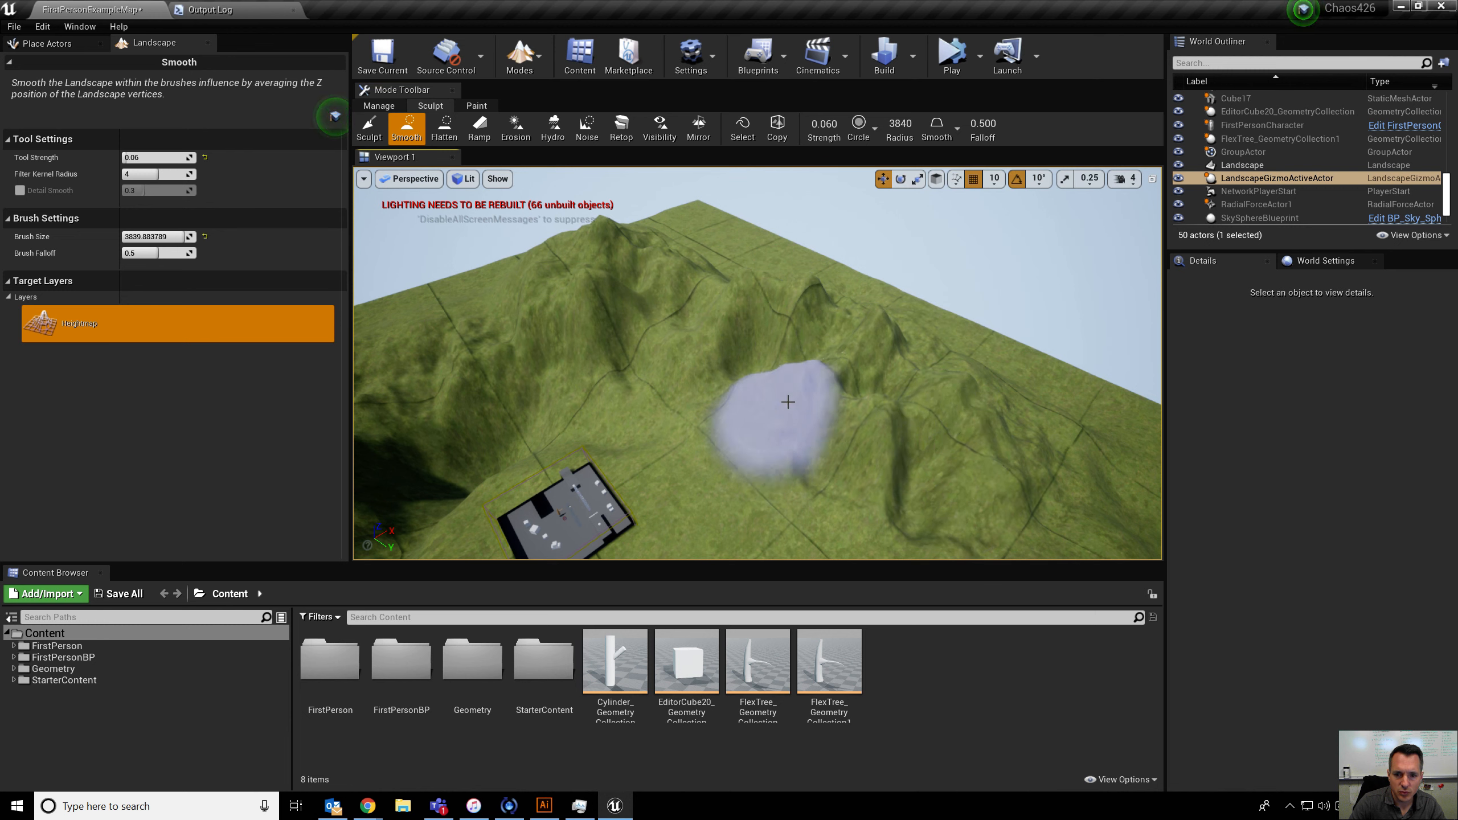
right_drag(926, 458, 807, 418)
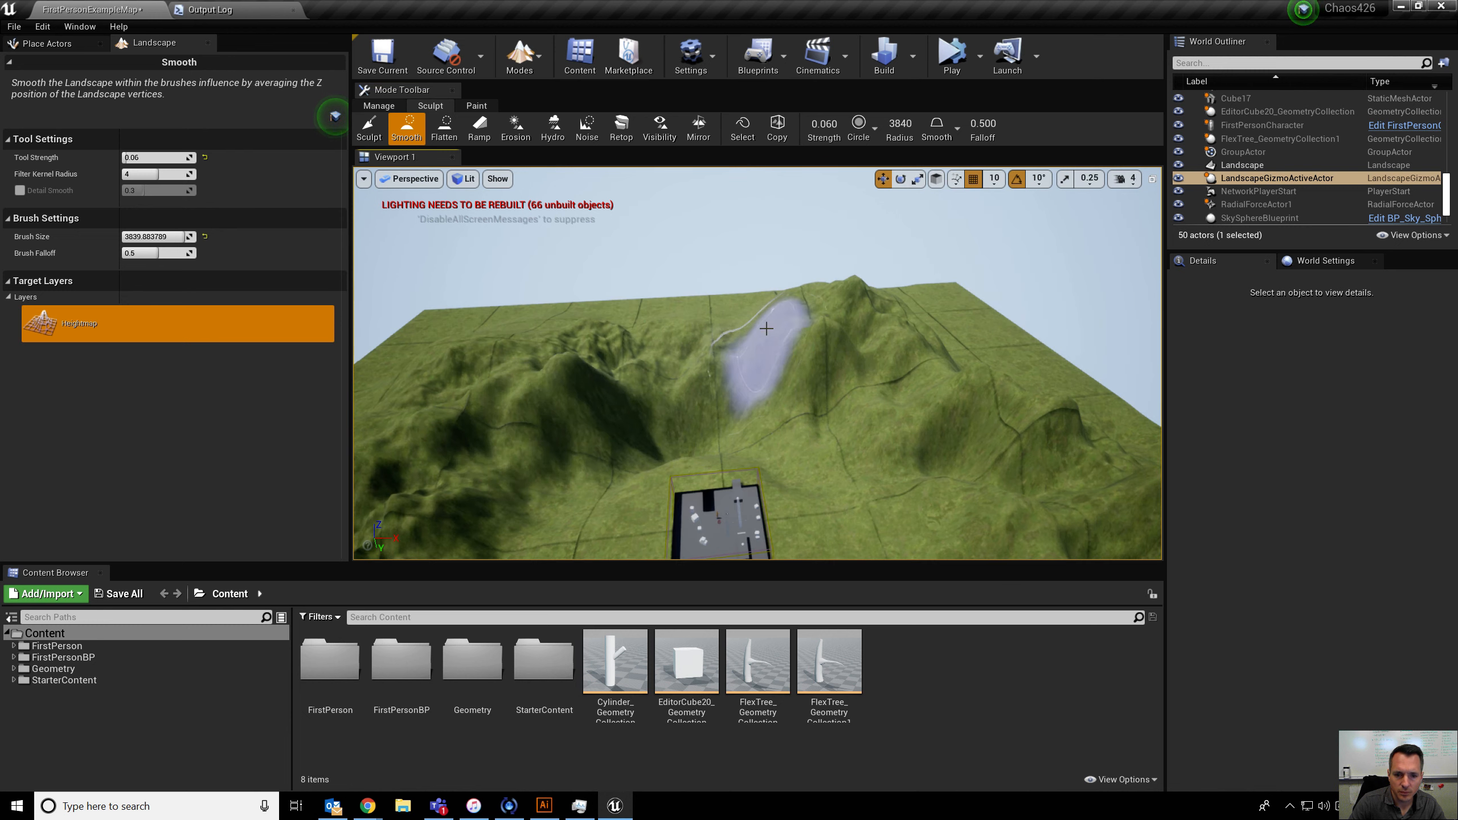
right_drag(588, 413, 517, 412)
mouse_move(521, 503)
right_down()
mouse_move(700, 456)
mouse_move(755, 407)
right_up()
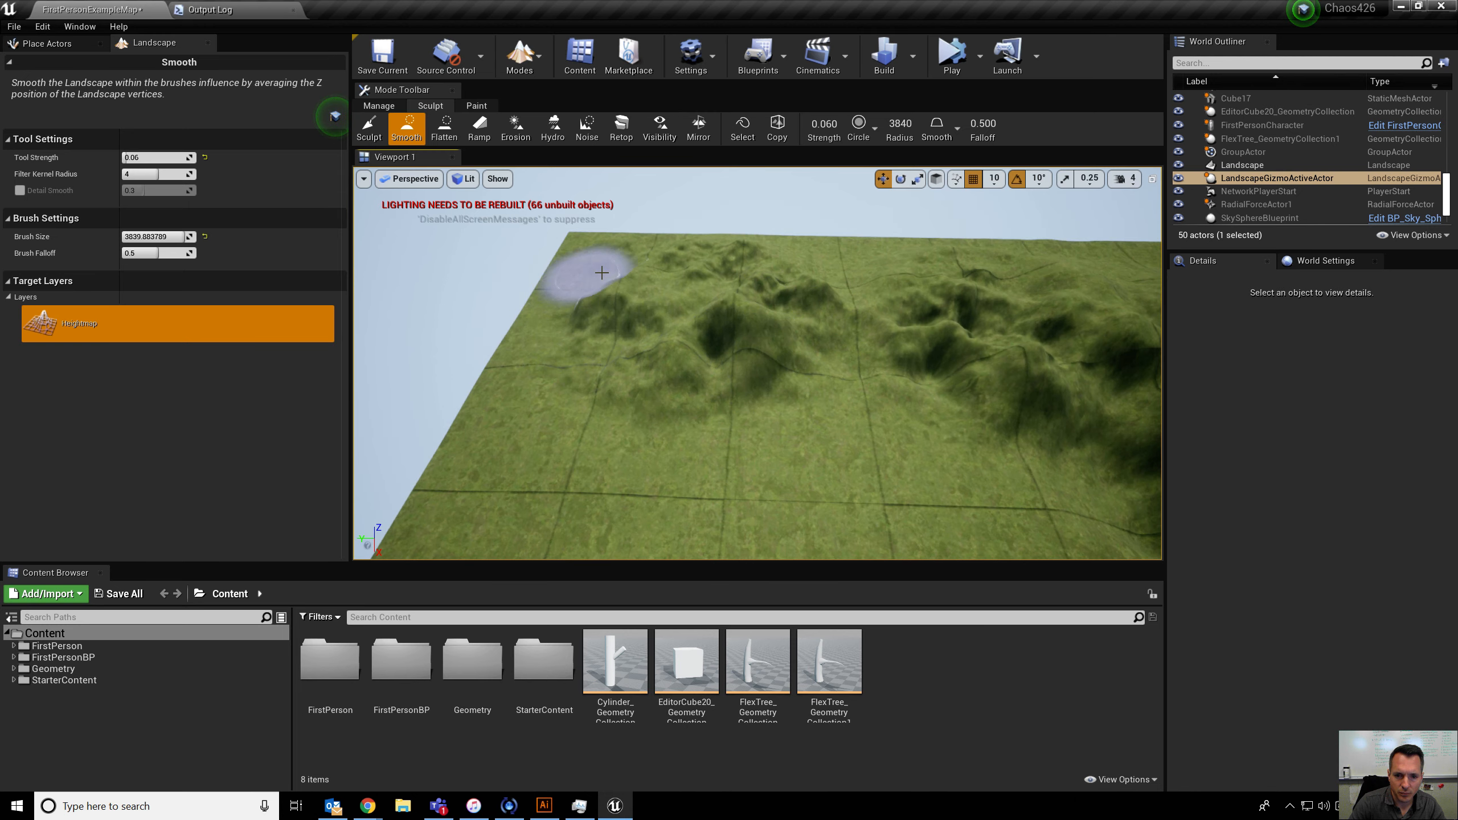
mouse_move(900, 310)
right_down()
mouse_move(827, 402)
mouse_move(853, 398)
right_up()
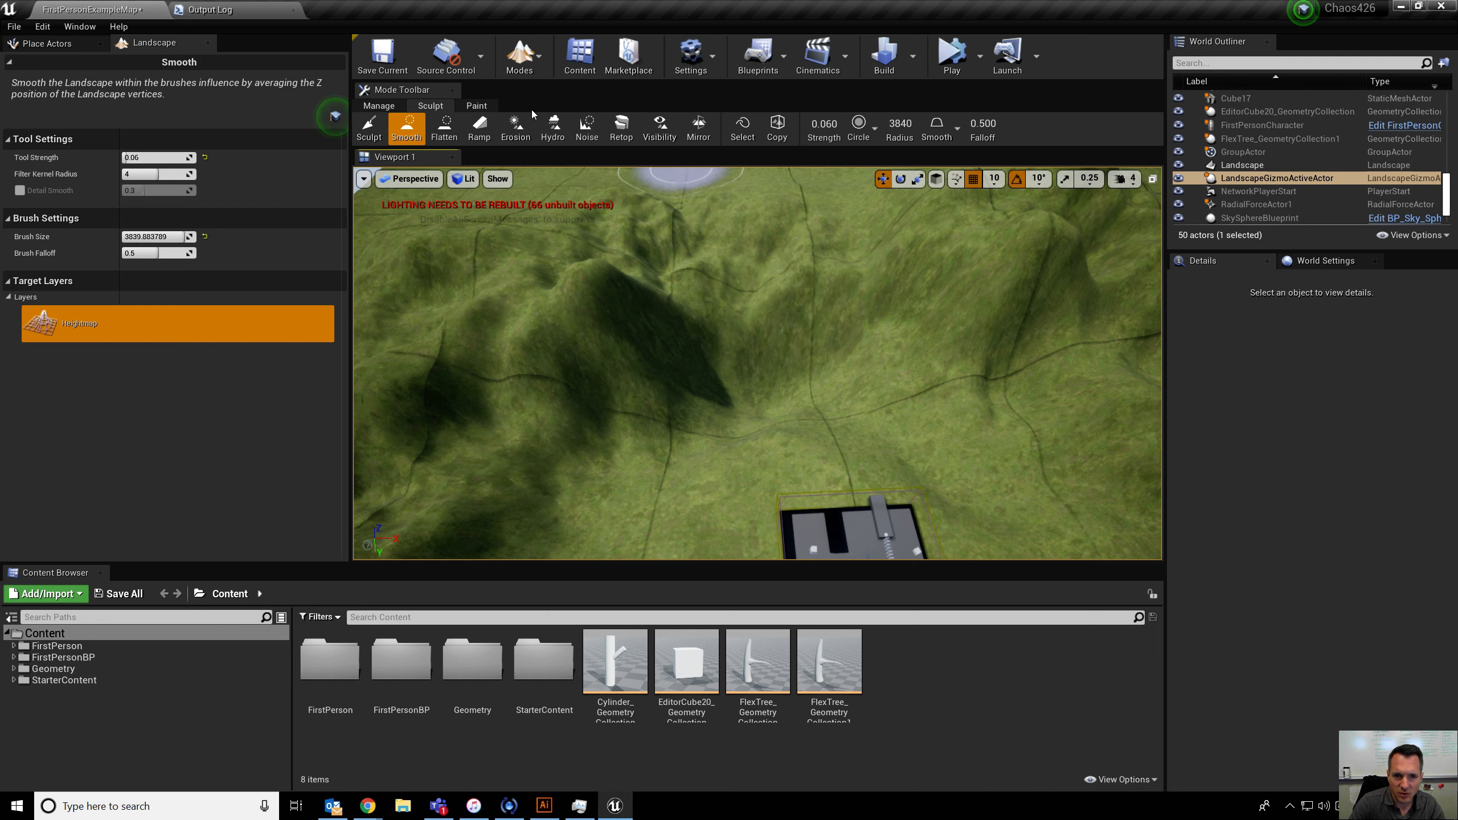
Flatten a level pass between the steep peak and the neighbouring hill behind the arena at strength 0.06
click(446, 127)
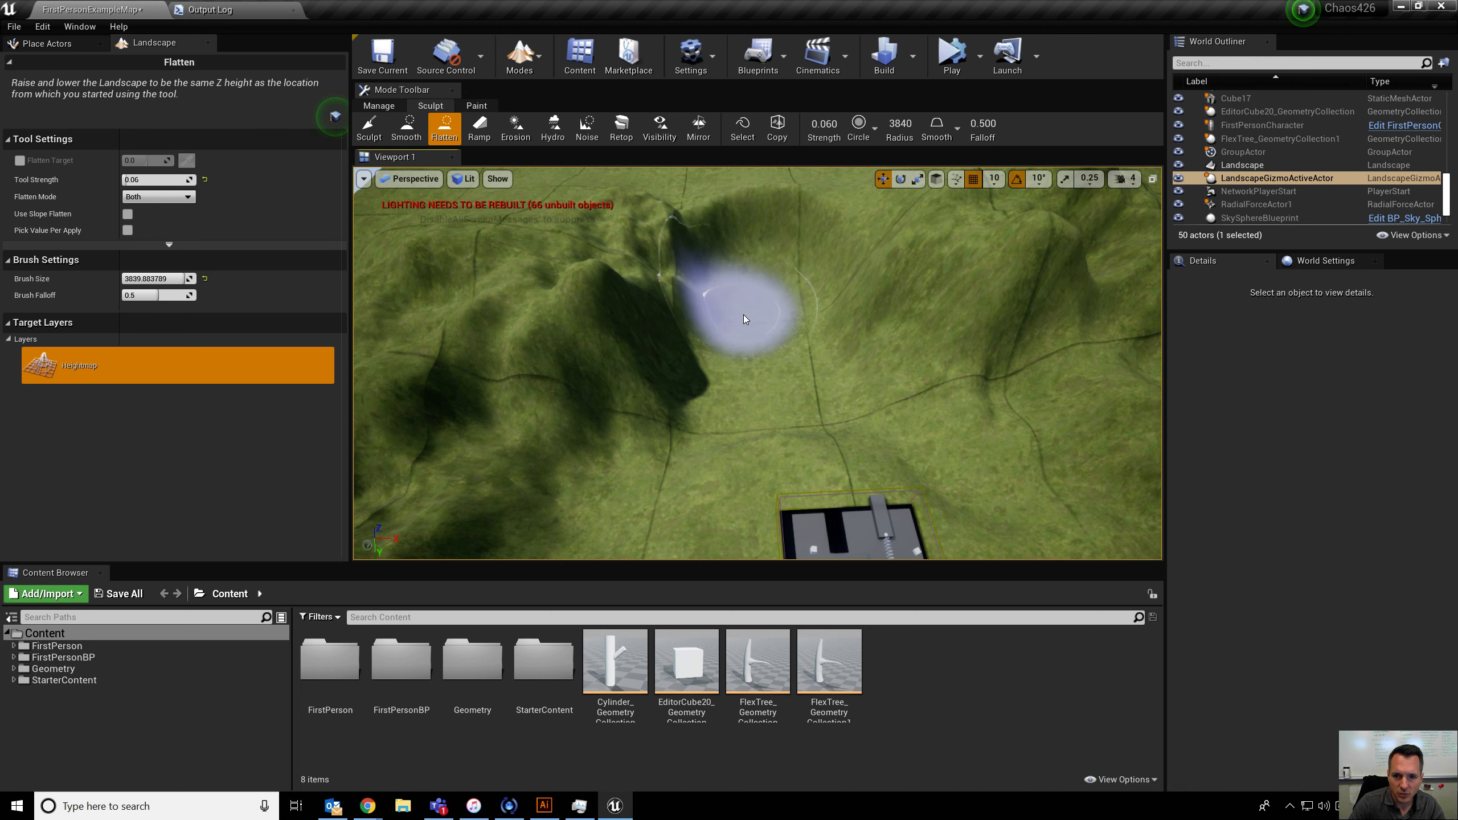
mouse_move(1114, 442)
right_down()
mouse_move(1171, 397)
mouse_move(1194, 425)
mouse_move(1033, 436)
mouse_move(714, 297)
right_up()
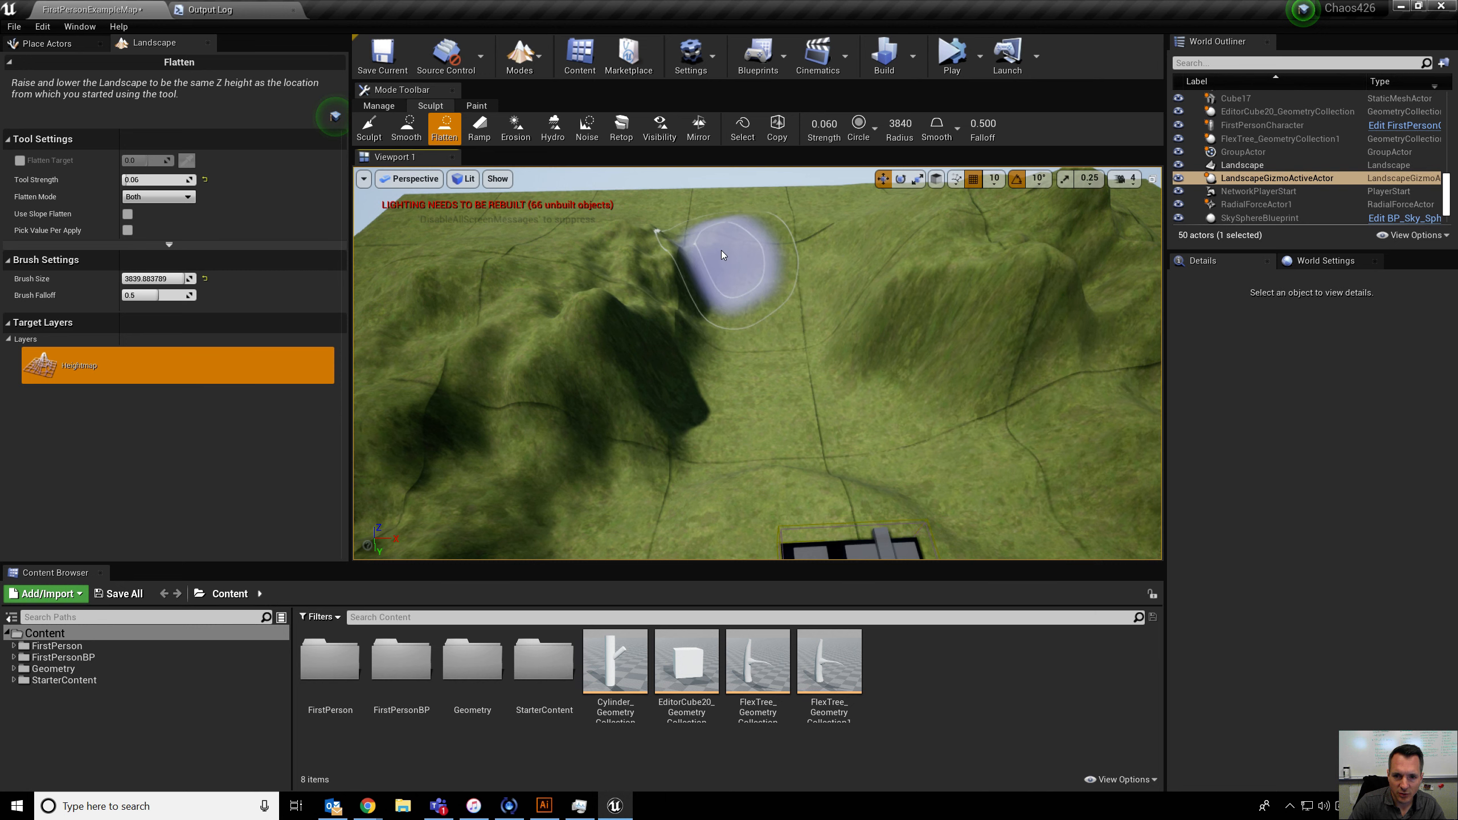
right_drag(668, 410, 735, 420)
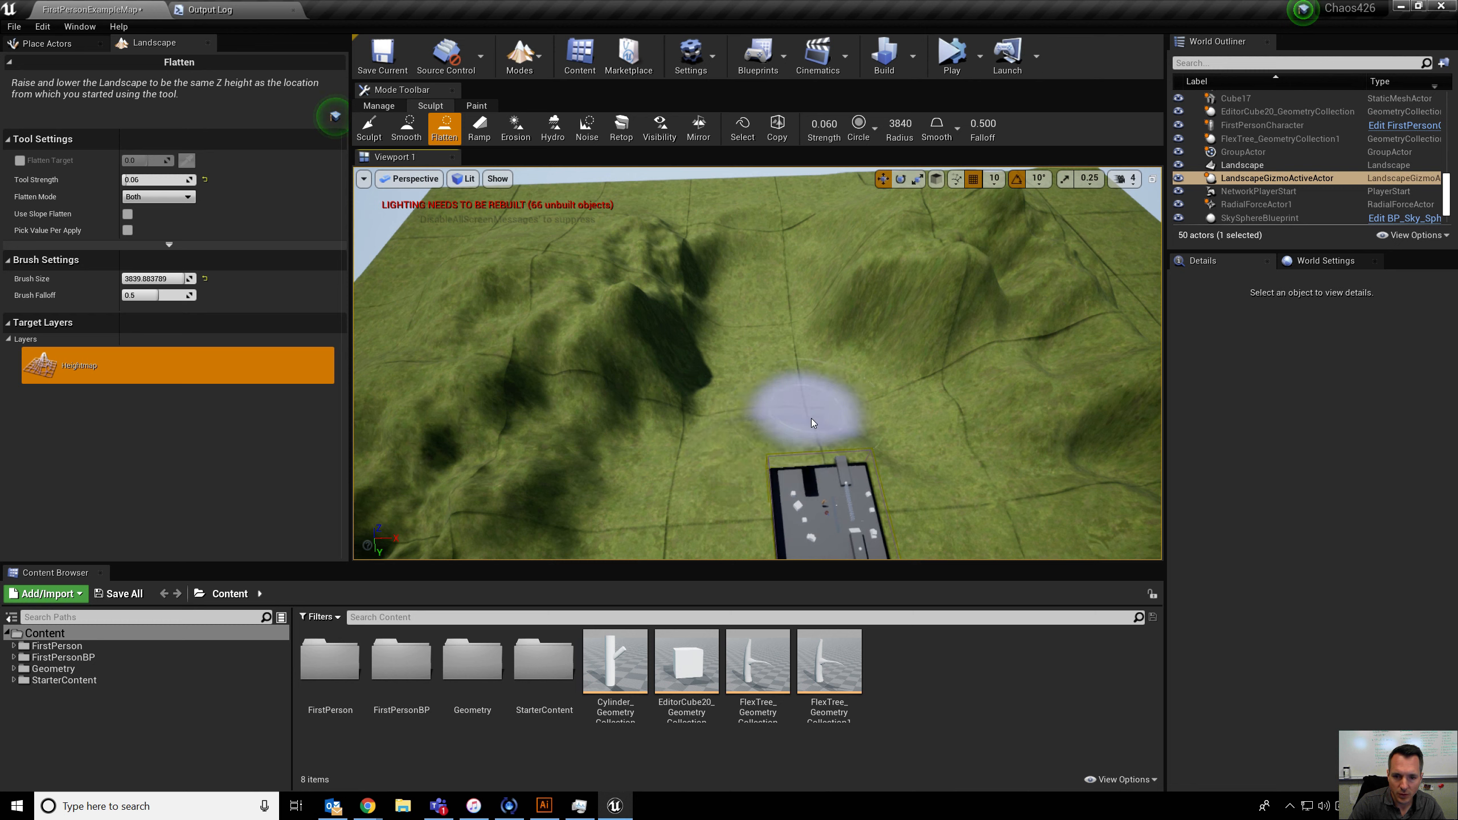
Add a ramp from the valley floor up towards the hills with width about 2000 and side falloff about 0.587
mouse_move(950, 427)
right_down()
mouse_move(938, 371)
mouse_move(741, 380)
mouse_move(734, 413)
mouse_move(701, 439)
mouse_move(692, 409)
mouse_move(741, 402)
mouse_move(724, 400)
mouse_move(740, 454)
mouse_move(933, 419)
right_up()
key(w)
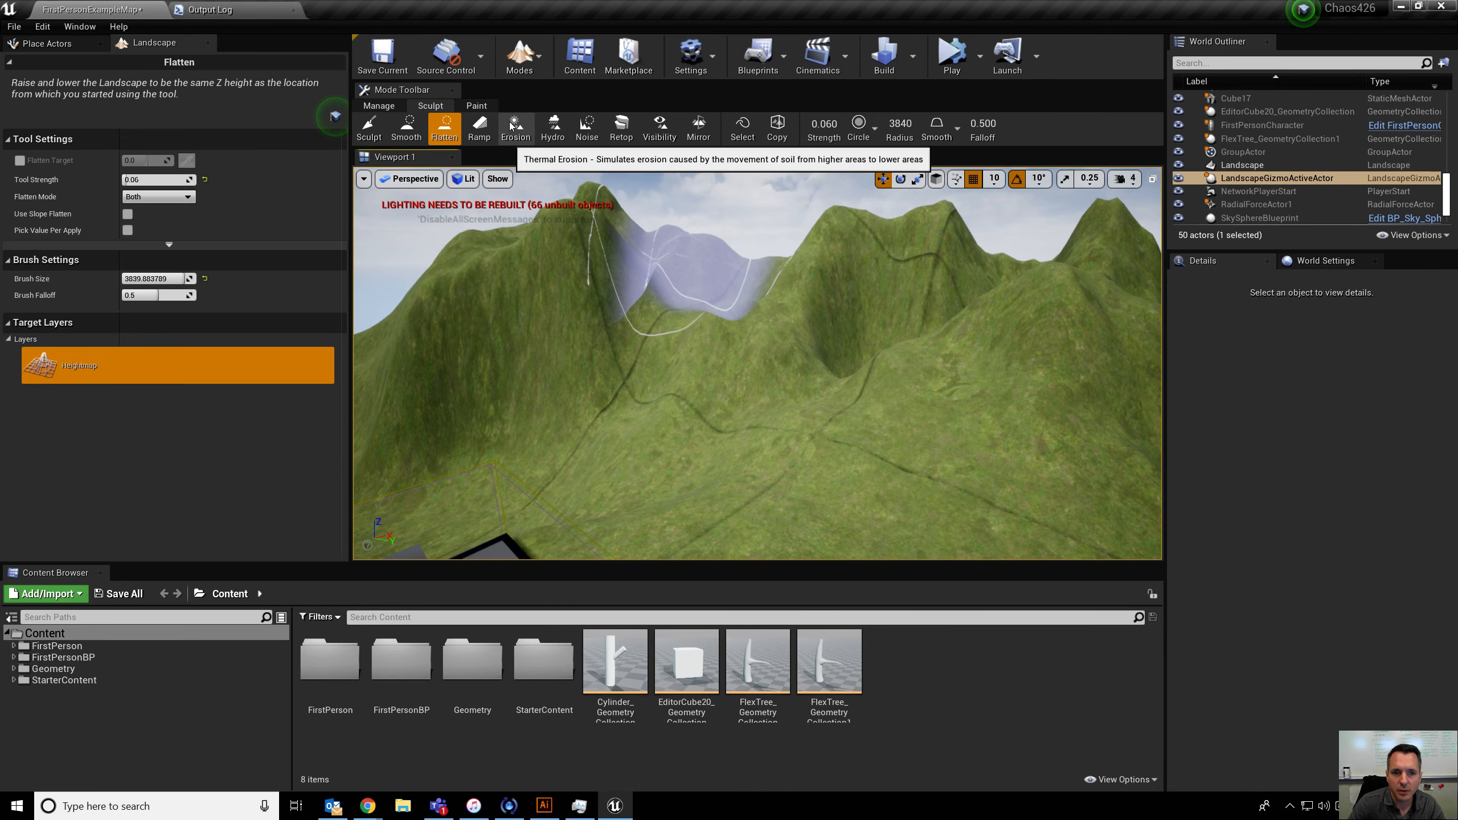
click(477, 131)
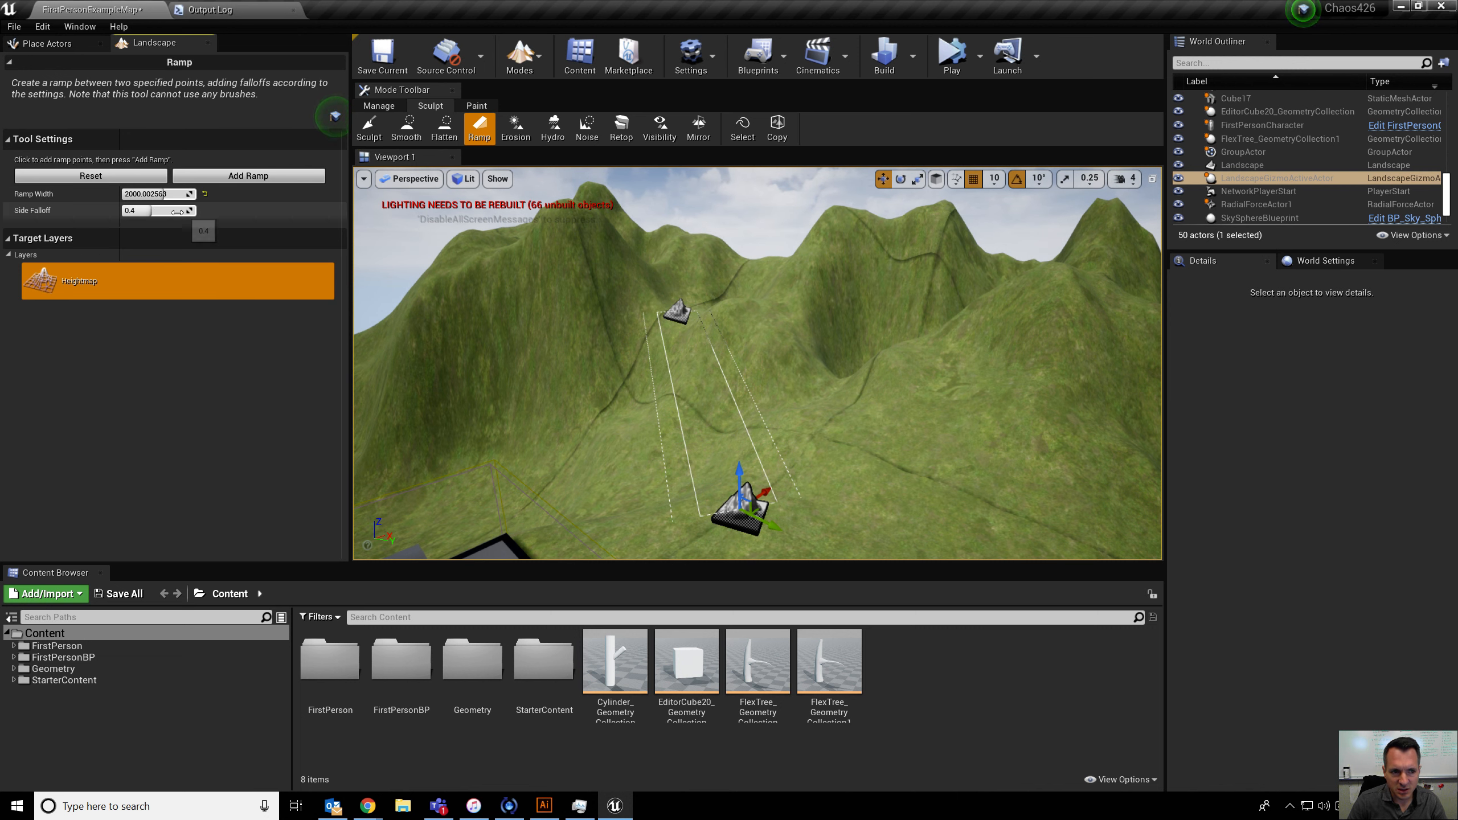
drag(154, 211, 122, 211)
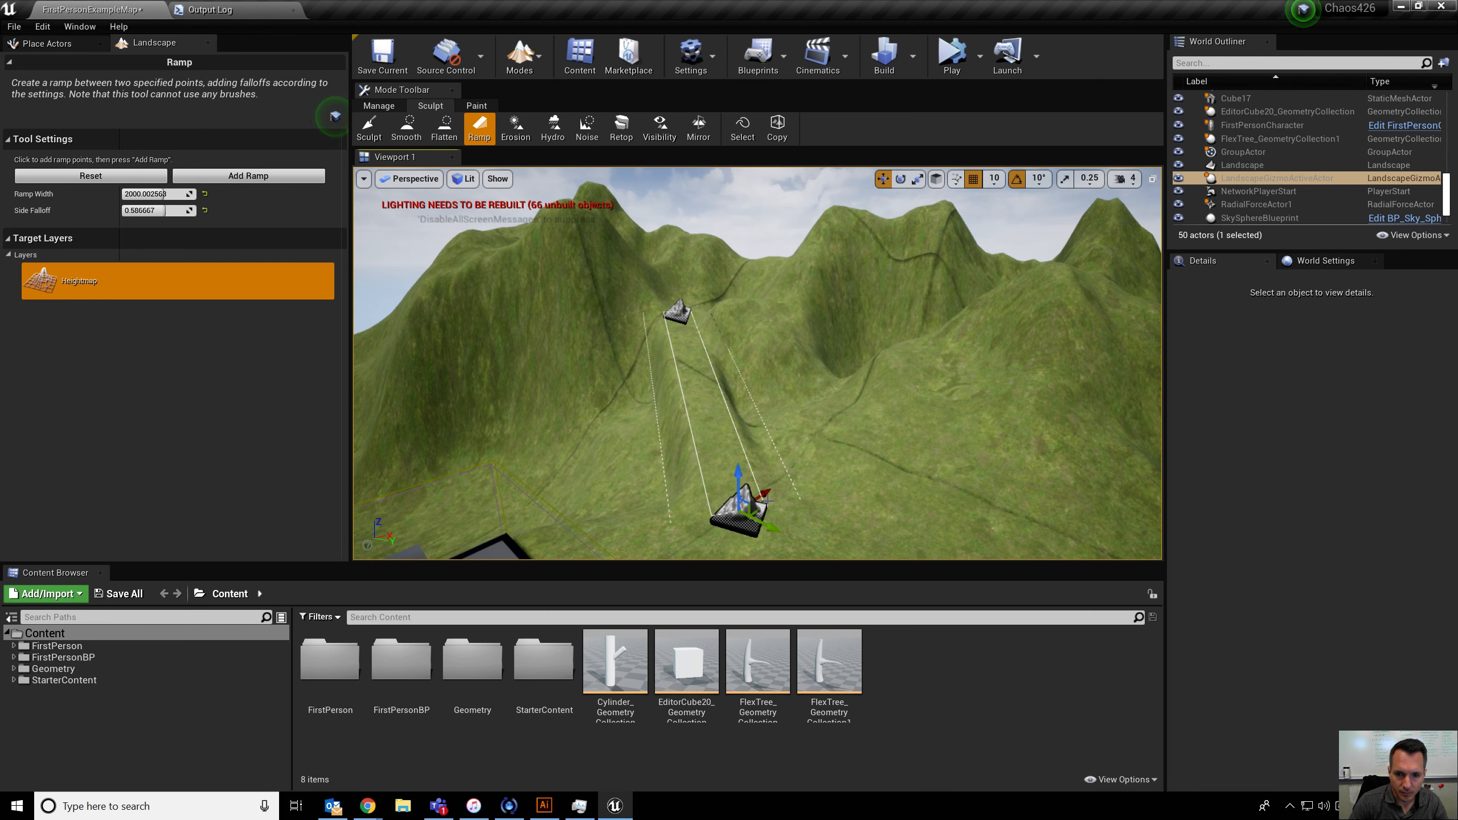
Flatten the terrain around the new ramp and the ground beside the arena at strength 0.06
mouse_move(758, 363)
right_down()
mouse_move(850, 402)
mouse_move(827, 396)
mouse_move(821, 356)
mouse_move(741, 420)
mouse_move(796, 391)
right_up()
click(445, 128)
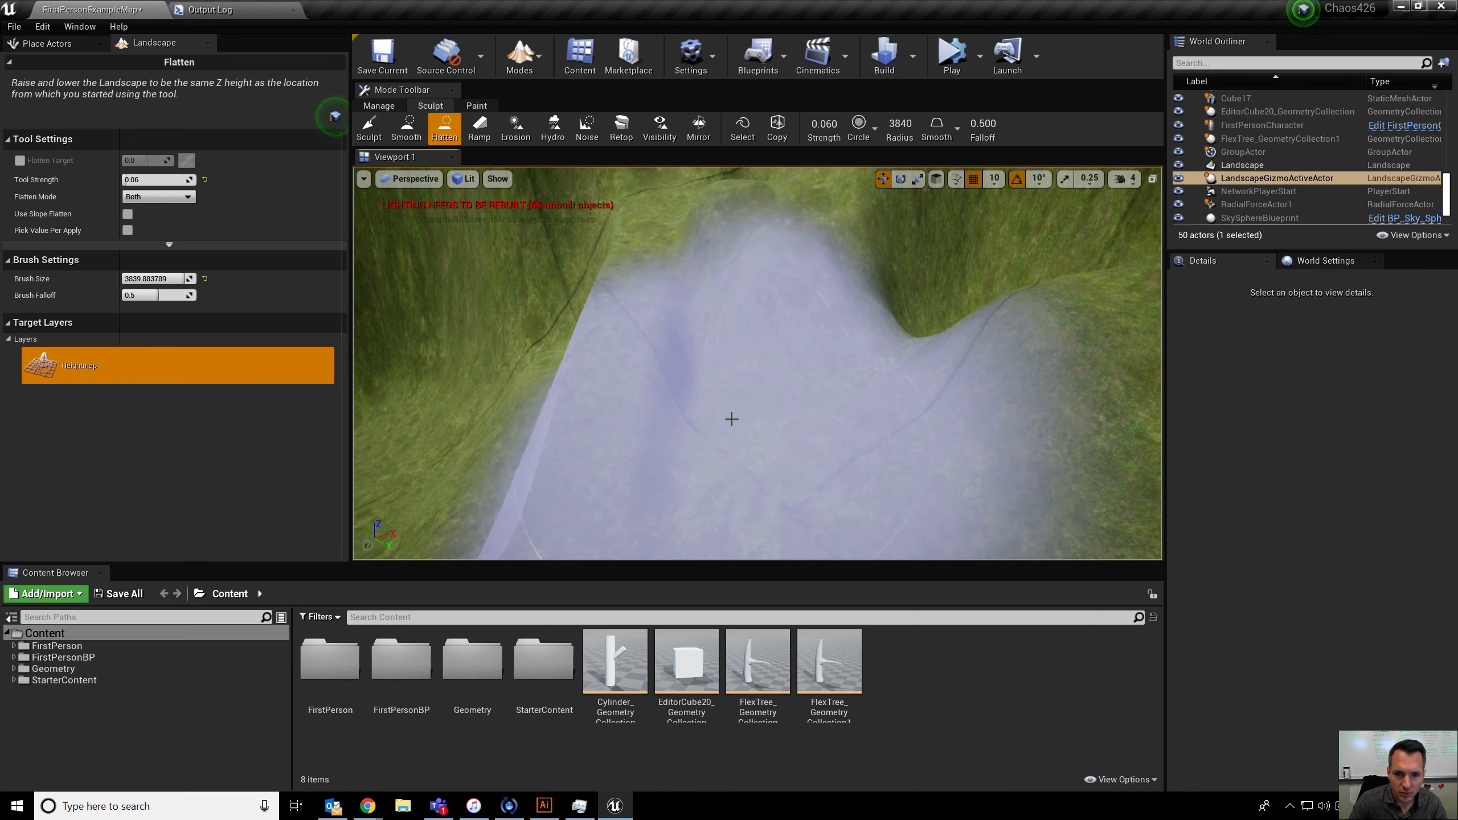
right_drag(742, 437, 706, 402)
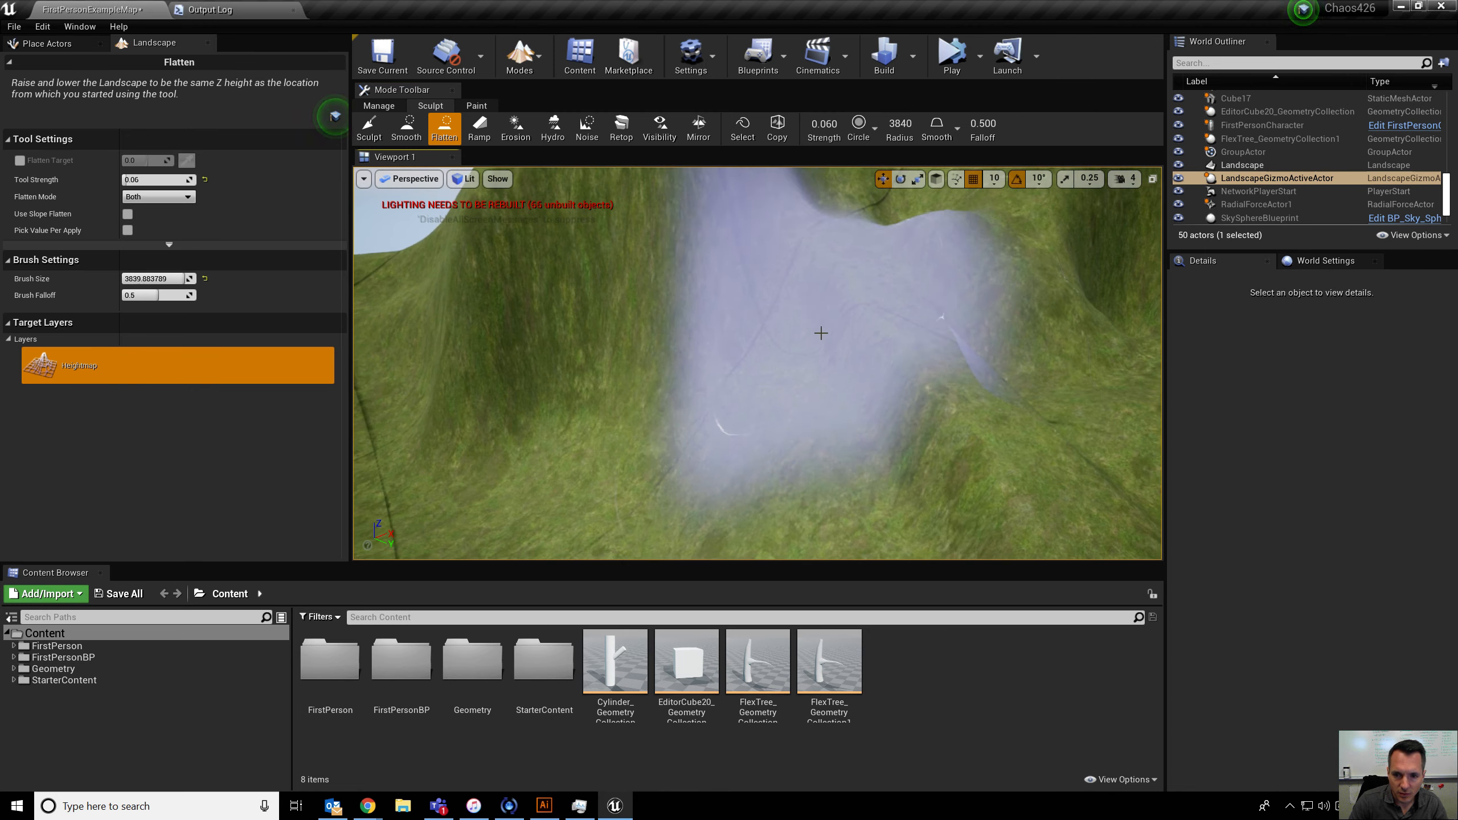
right_drag(886, 407, 729, 378)
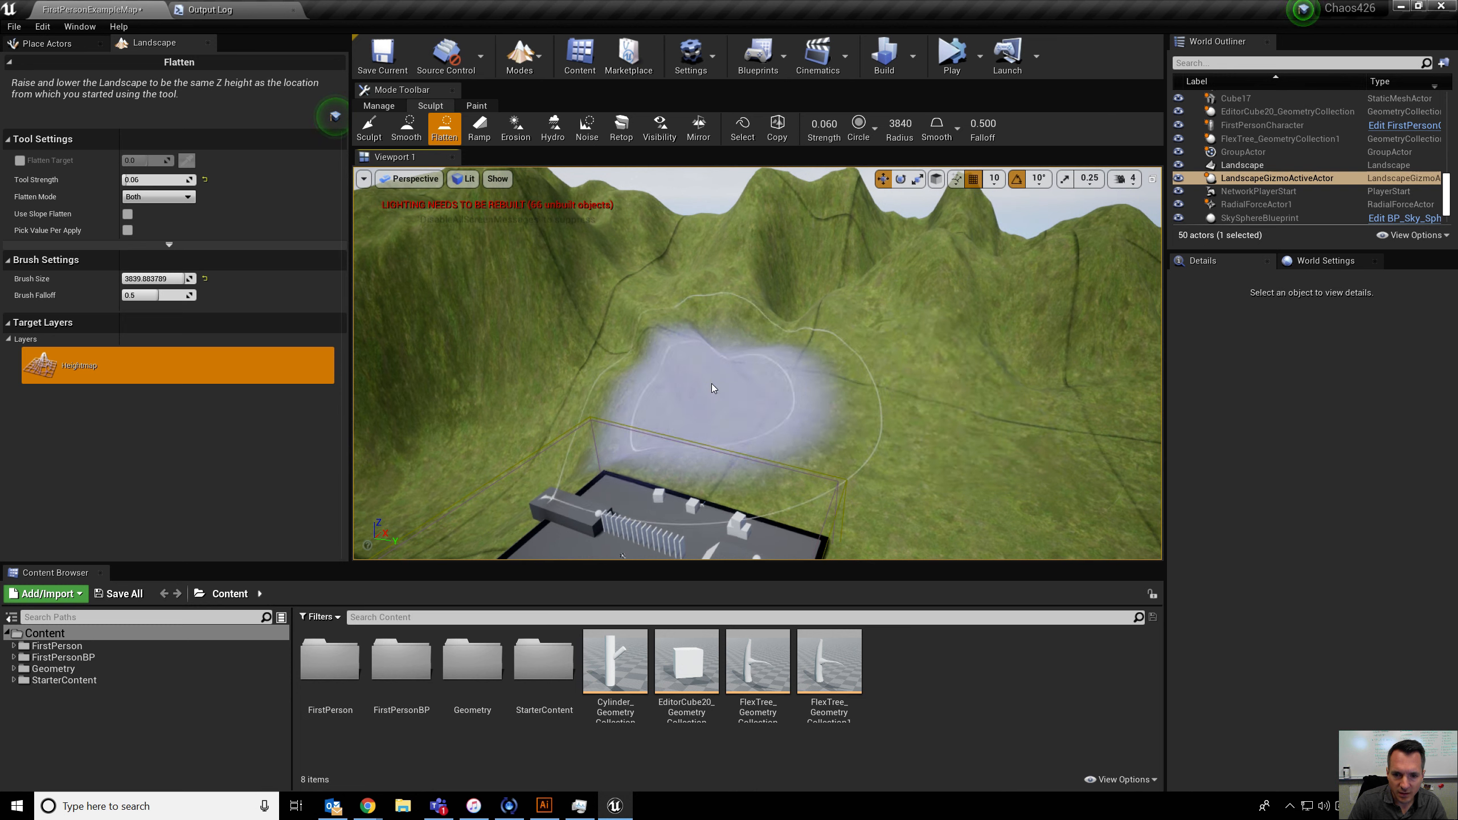
mouse_move(685, 379)
mouse_down()
mouse_move(789, 423)
mouse_move(985, 446)
mouse_move(902, 394)
mouse_up()
mouse_move(902, 394)
right_down()
mouse_move(896, 442)
mouse_move(861, 408)
mouse_move(787, 237)
right_up()
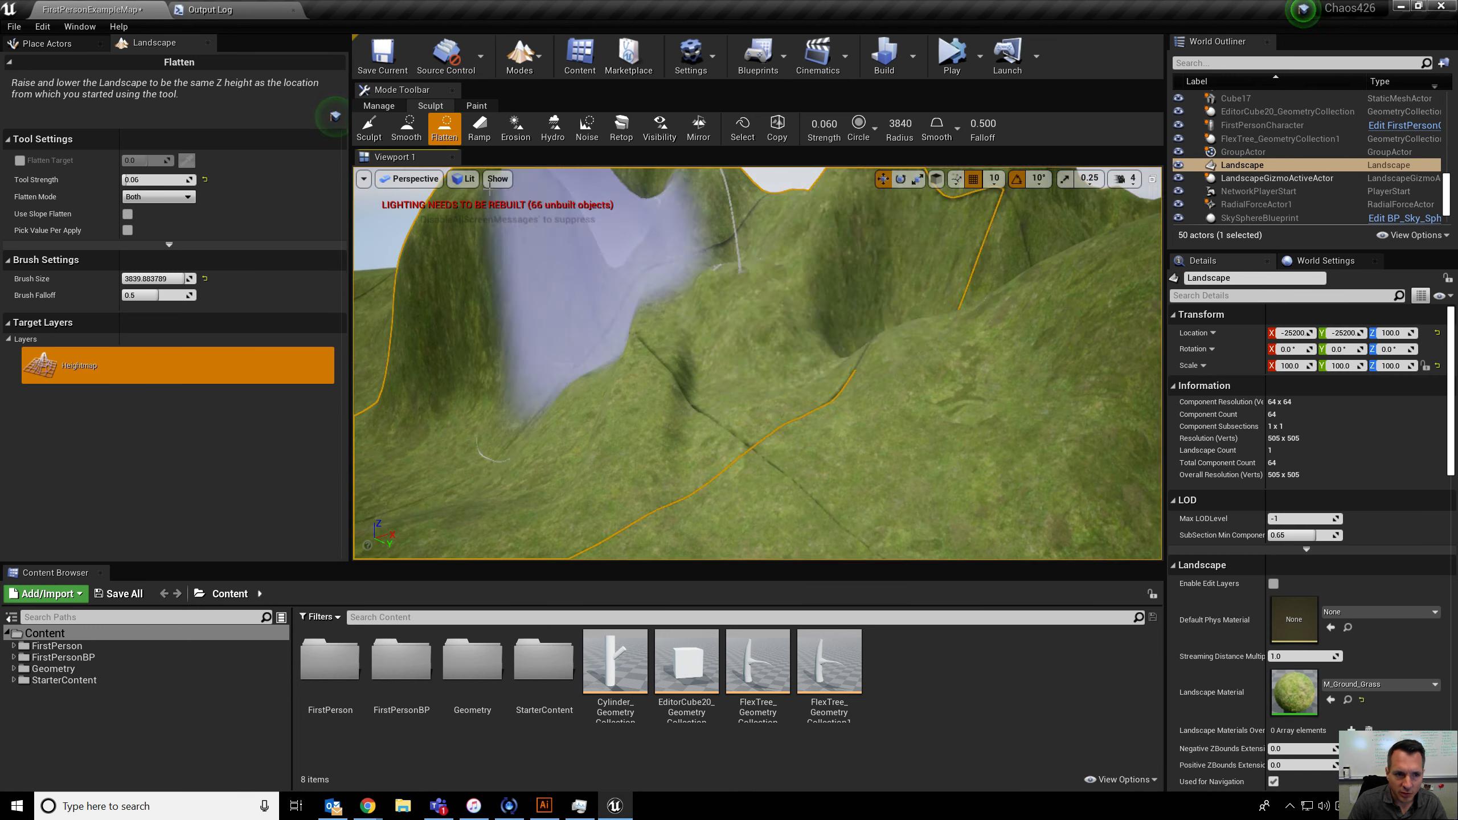
Roughen the ramp and its surrounding slope with Both-mode noise at strength 0.06
click(587, 126)
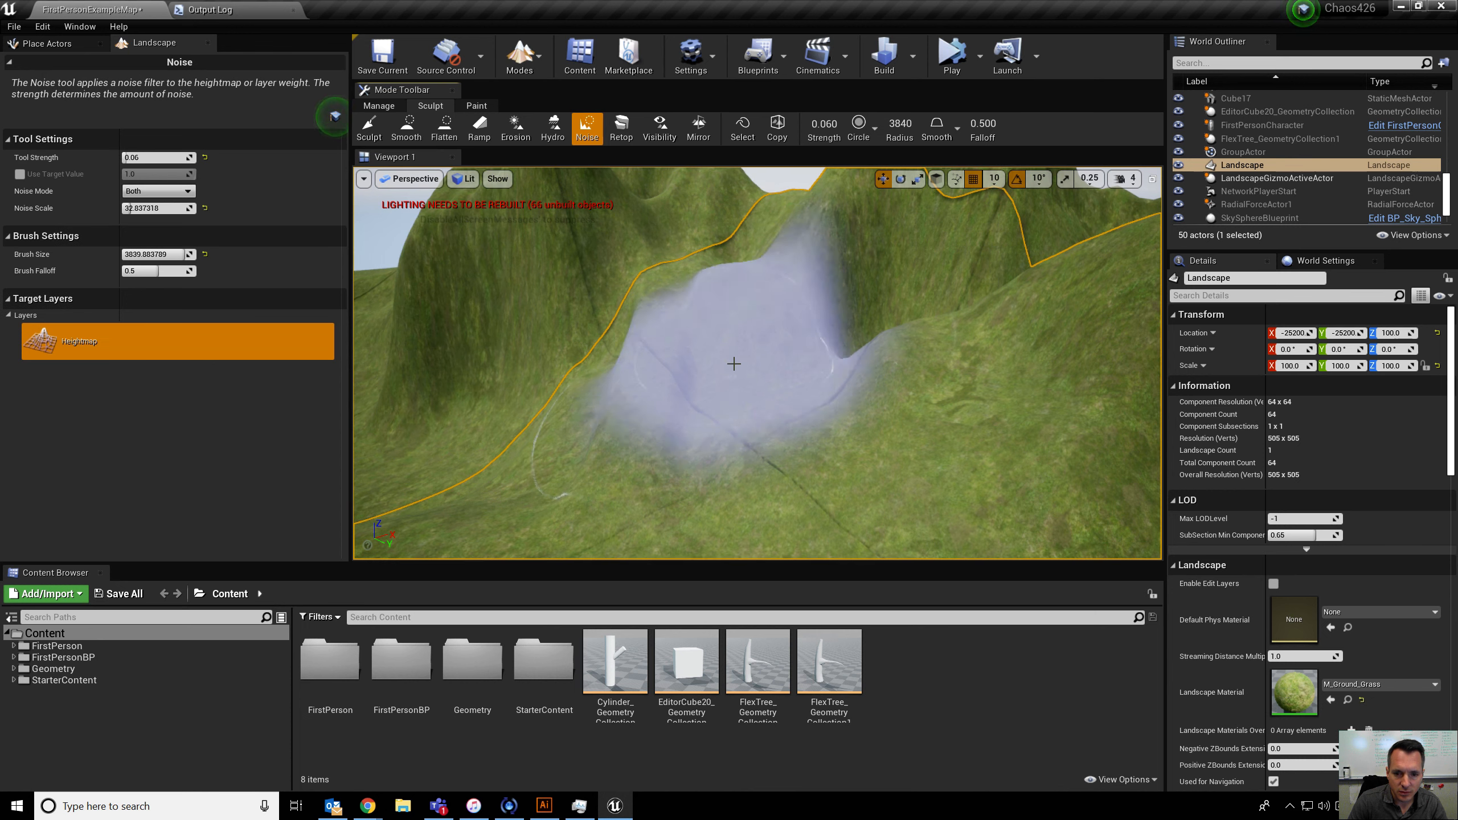
drag(704, 400, 690, 368)
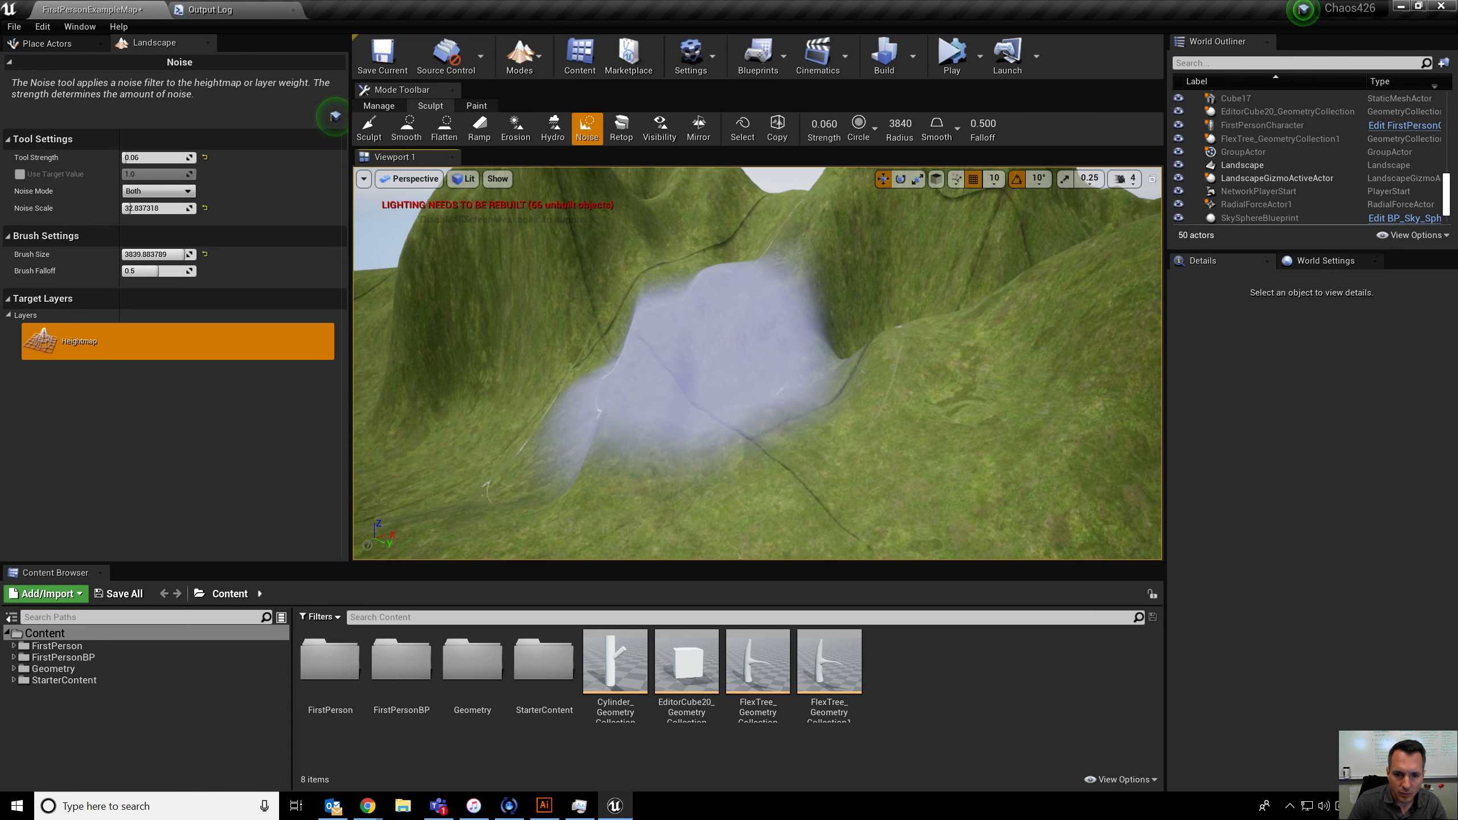
right_drag(690, 368, 723, 404)
mouse_move(723, 404)
mouse_down()
mouse_move(687, 356)
mouse_move(671, 368)
mouse_move(832, 310)
mouse_up()
right_drag(833, 310, 853, 327)
Reduce the Flatten brush size to about 2010 and level the roughened ramp up towards the hill
click(498, 132)
click(492, 131)
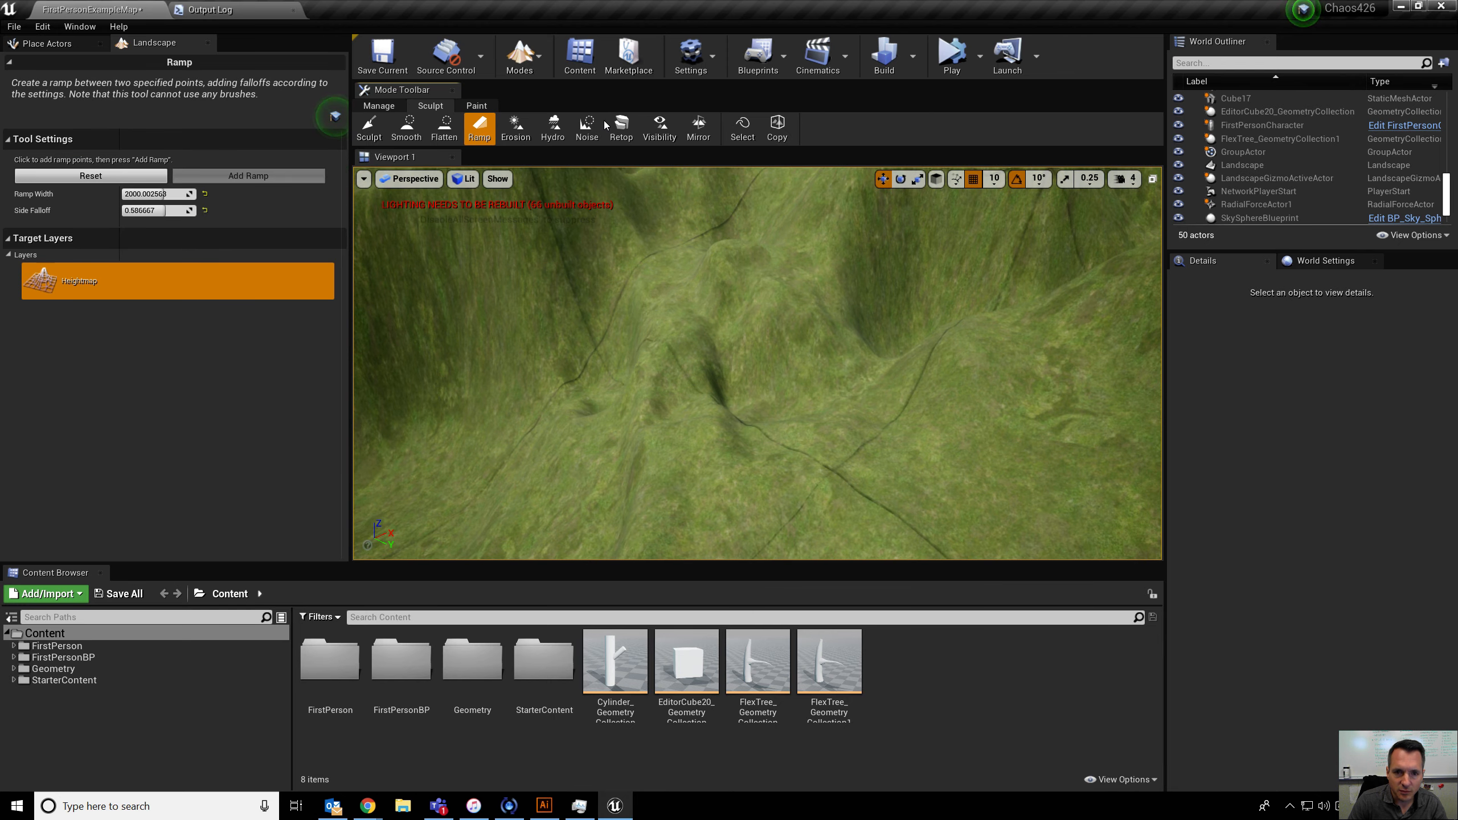
click(443, 130)
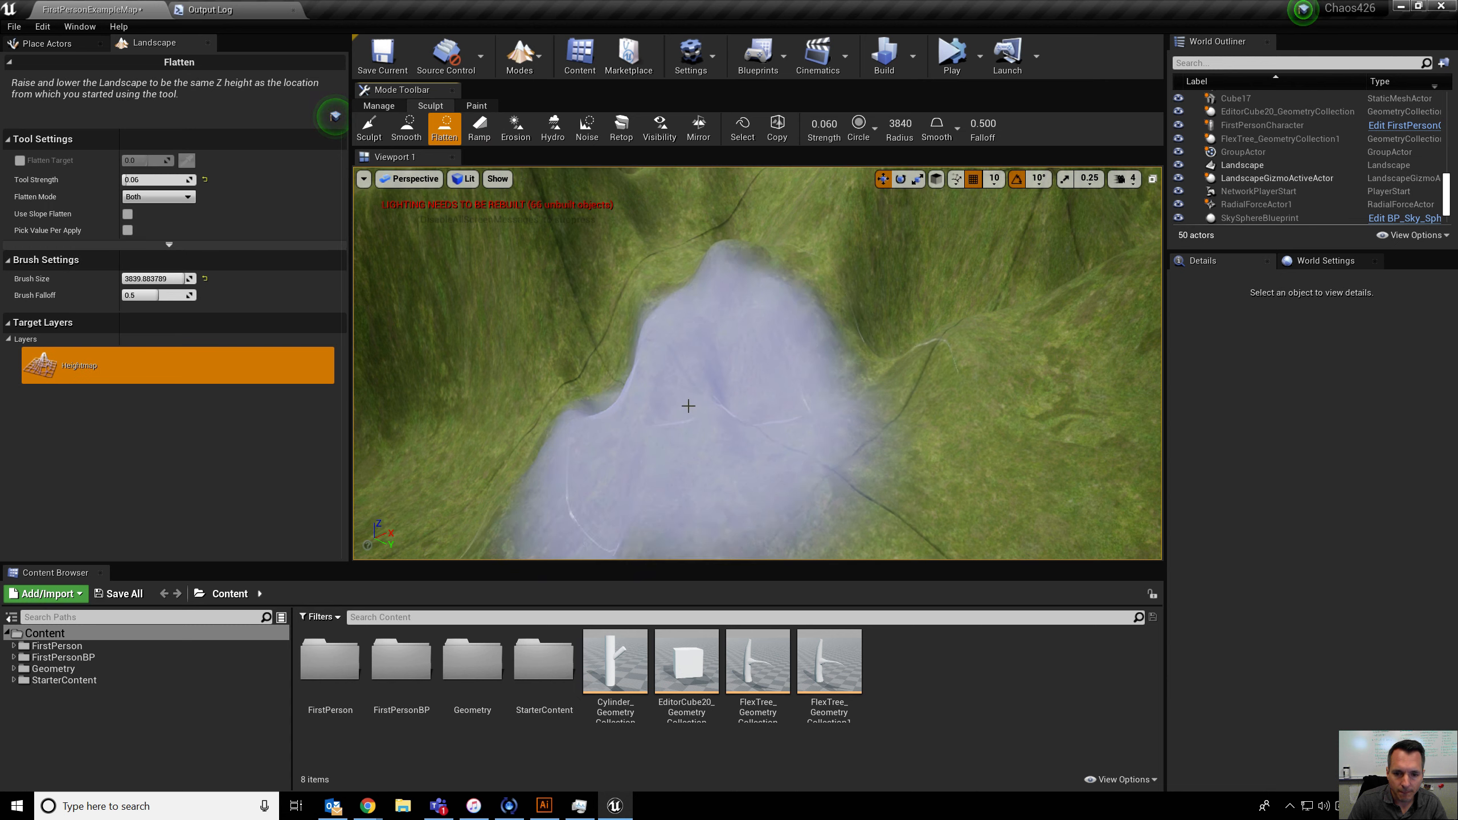
drag(900, 124, 887, 123)
mouse_move(755, 361)
mouse_down()
mouse_move(704, 425)
mouse_move(676, 292)
mouse_up()
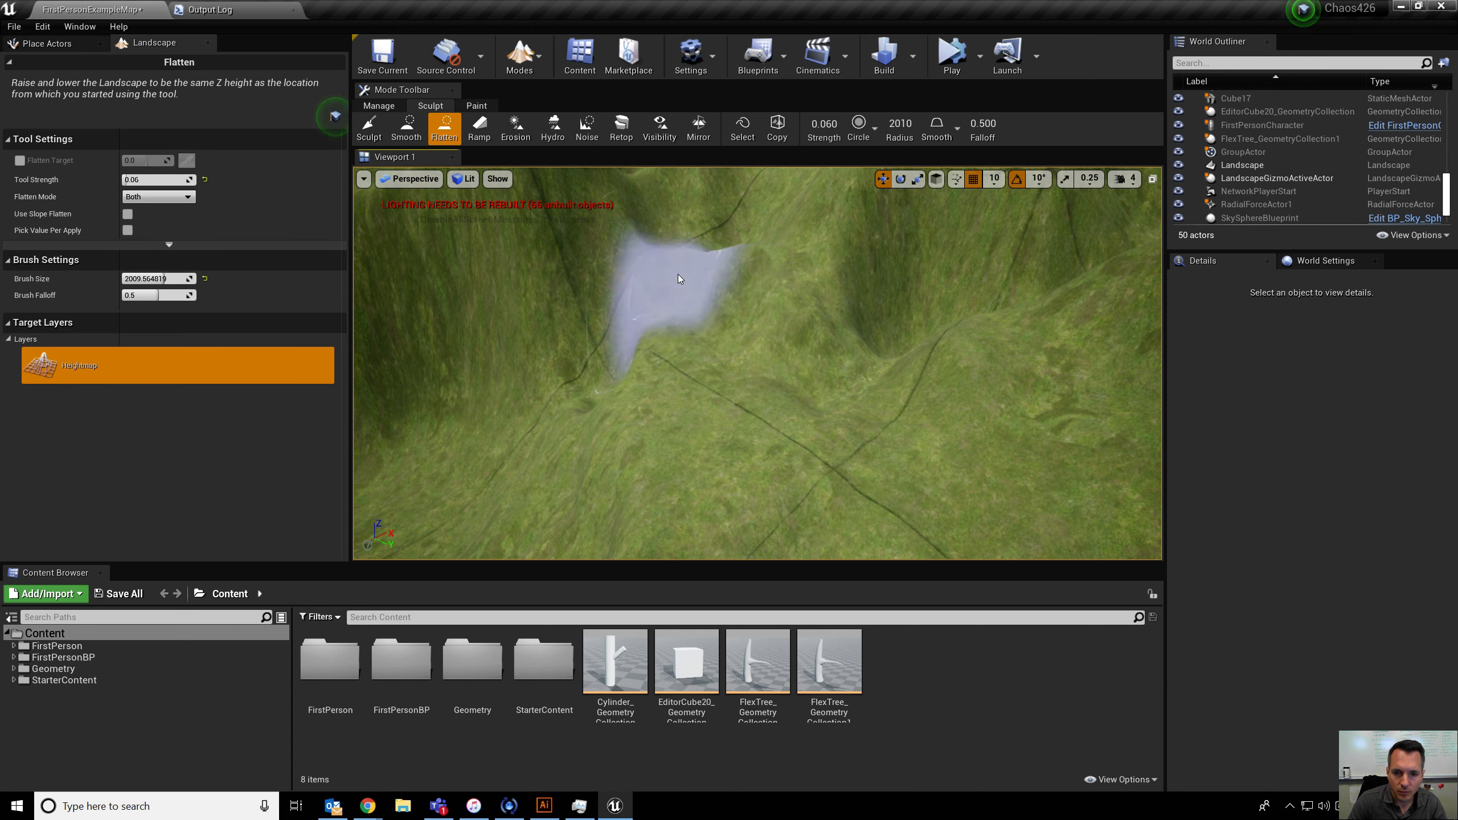
Try to flatten the slope below the highest peak with the brush size at about 2010, and undo the stroke
key(s)
mouse_move(855, 247)
right_down()
mouse_move(816, 253)
mouse_move(810, 235)
mouse_move(775, 253)
mouse_move(741, 235)
right_up()
key(d)
mouse_move(887, 262)
right_down()
mouse_move(901, 229)
mouse_move(884, 241)
right_up()
right_drag(783, 265, 749, 365)
drag(730, 395, 710, 329)
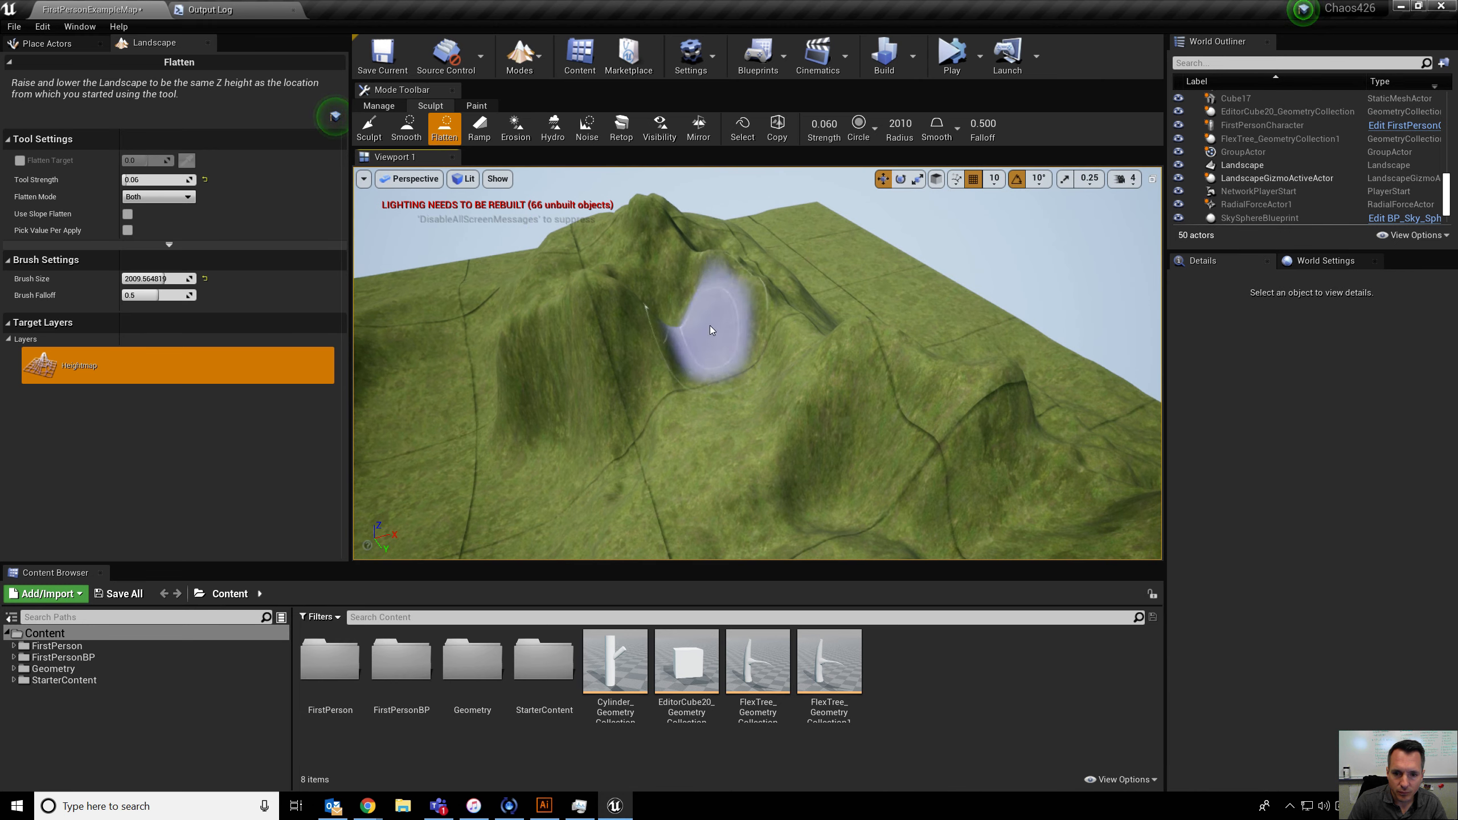
key(ctrl+z)
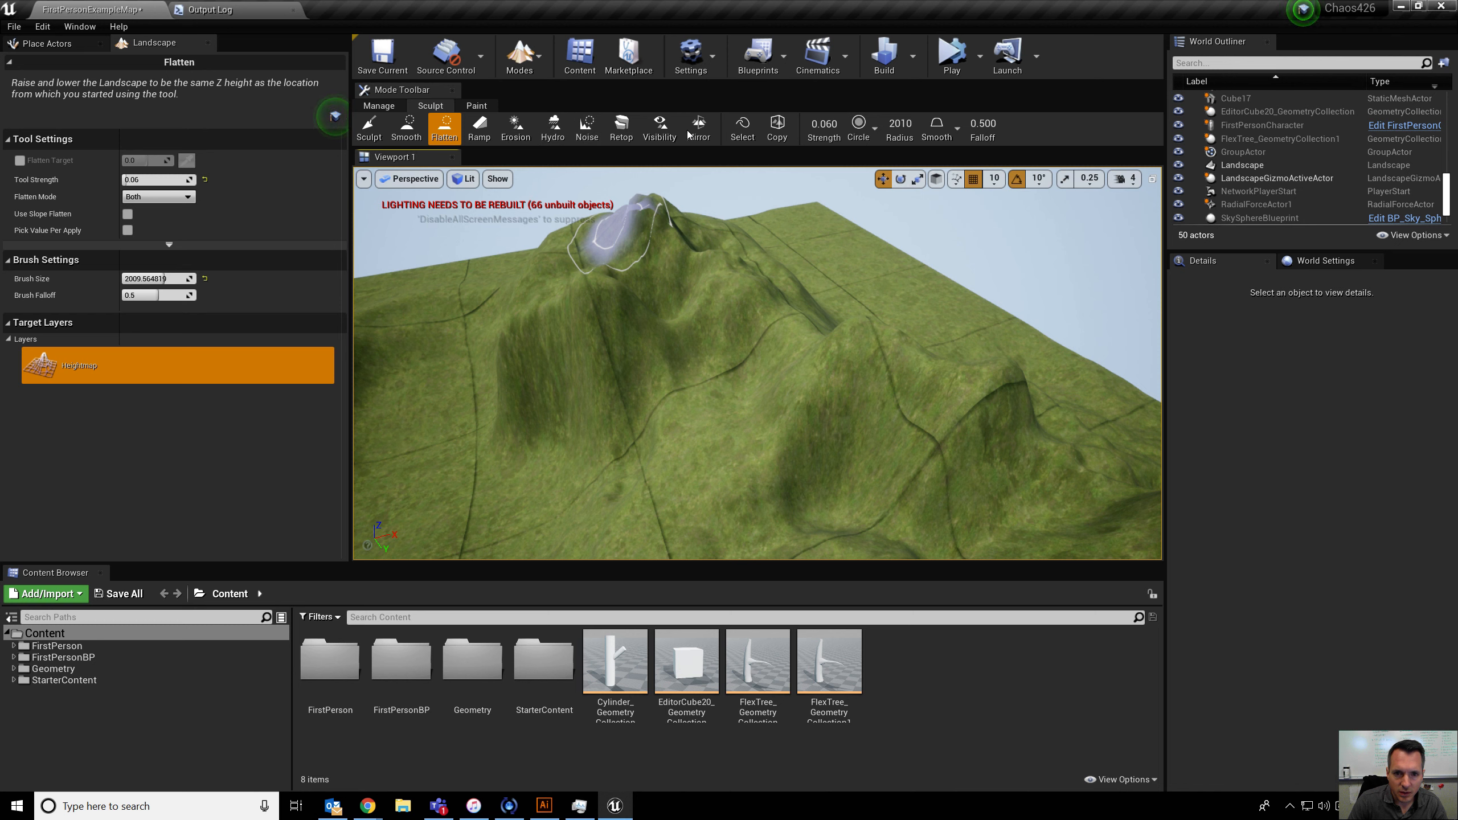
click(479, 127)
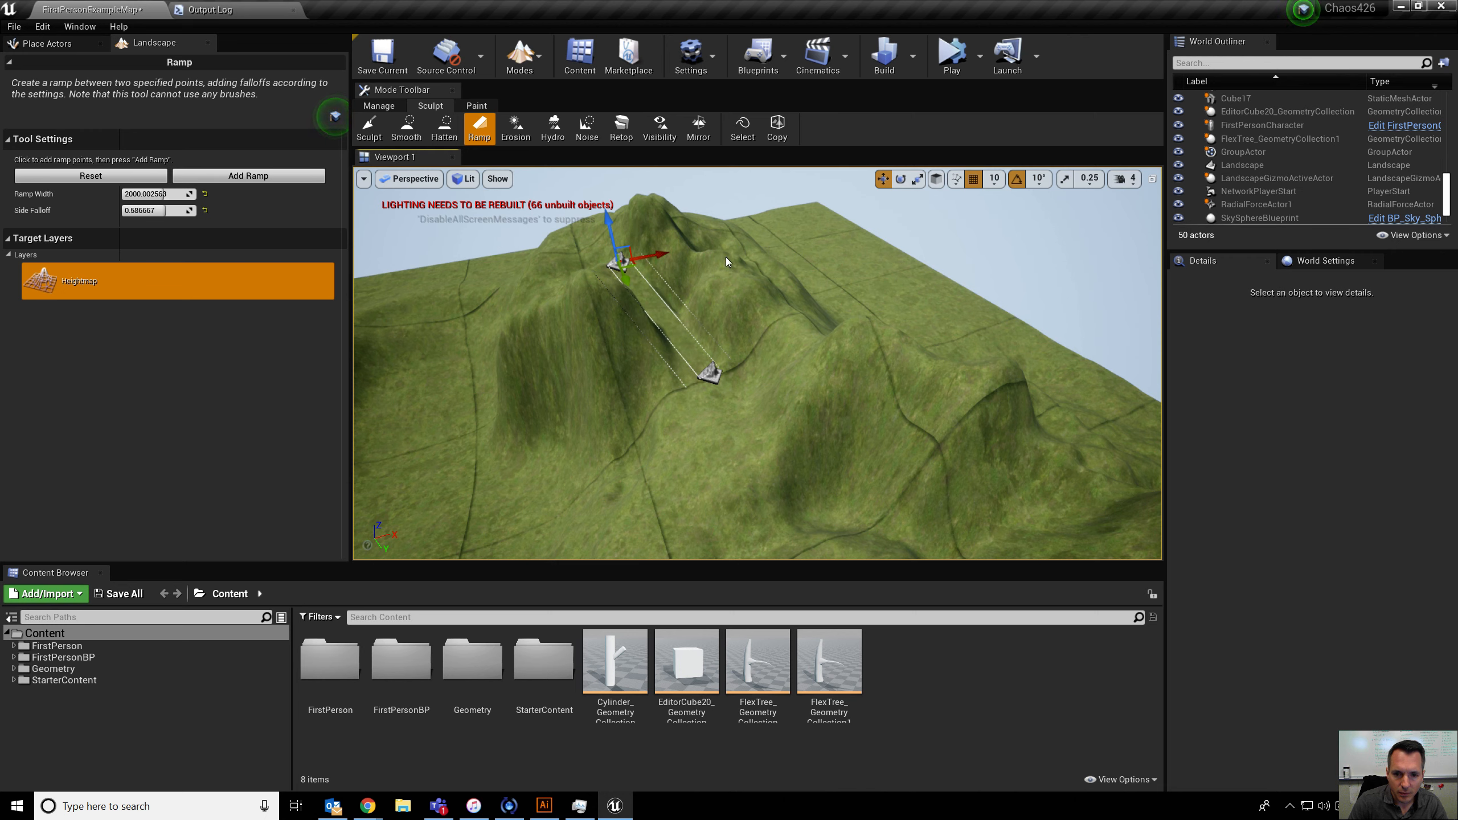
key(w)
right_drag(728, 294, 674, 242)
right_drag(685, 345, 684, 337)
click(601, 382)
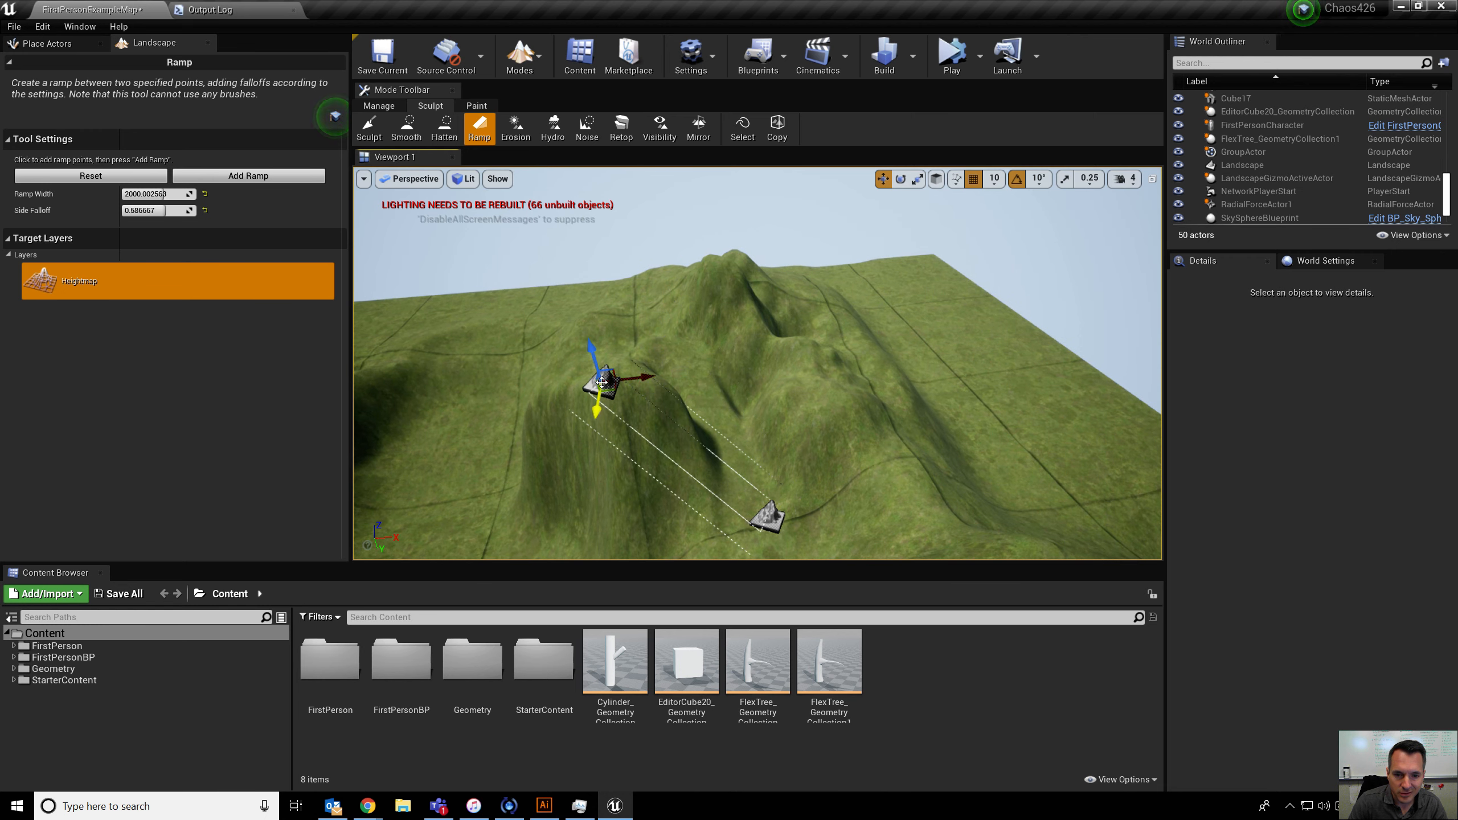
click(664, 343)
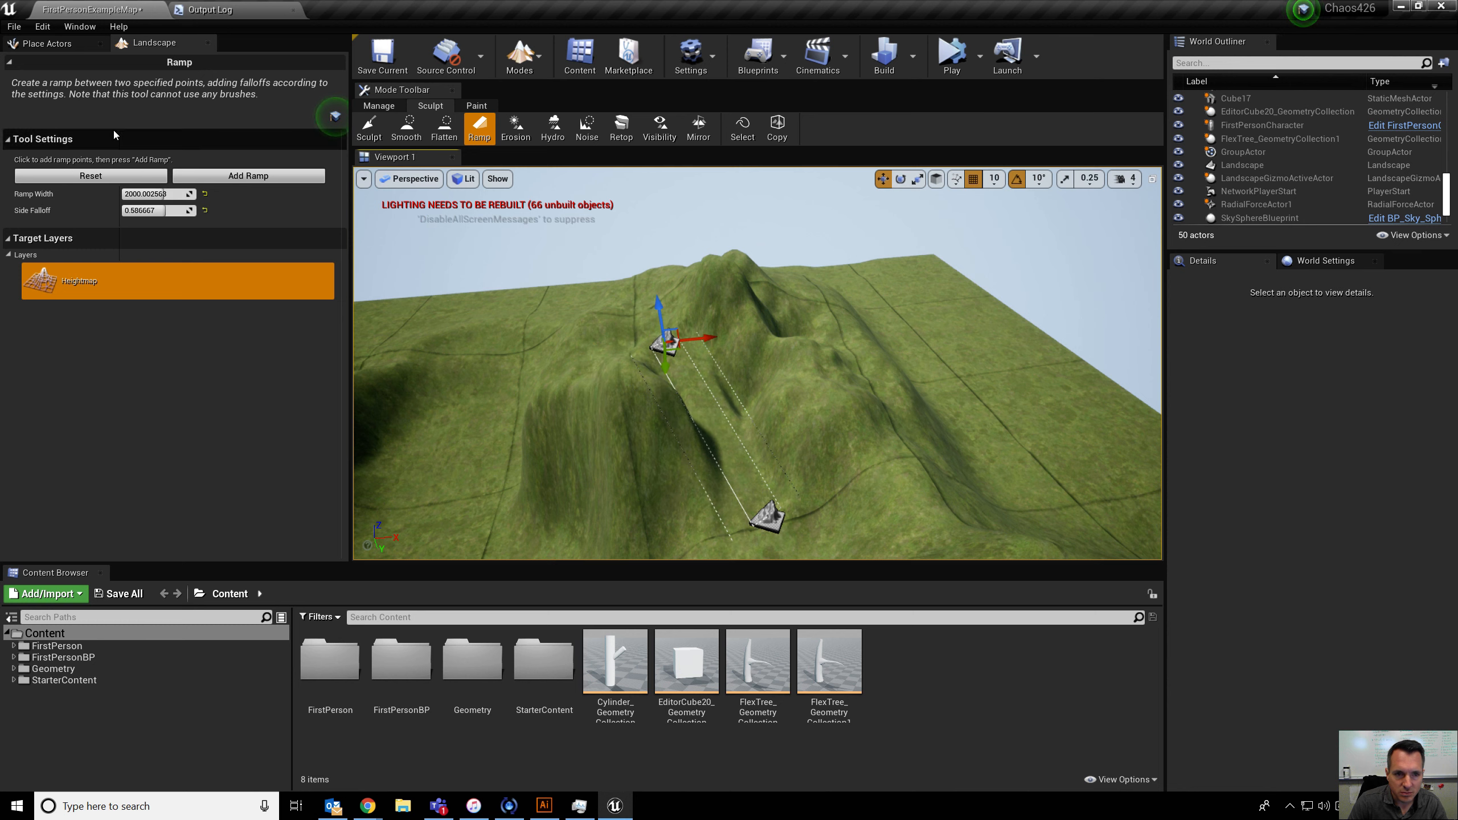
click(516, 128)
Place a short ramp between the front hilltop and the neighbouring slope, with width about 2000 and side falloff about 0.587
click(479, 128)
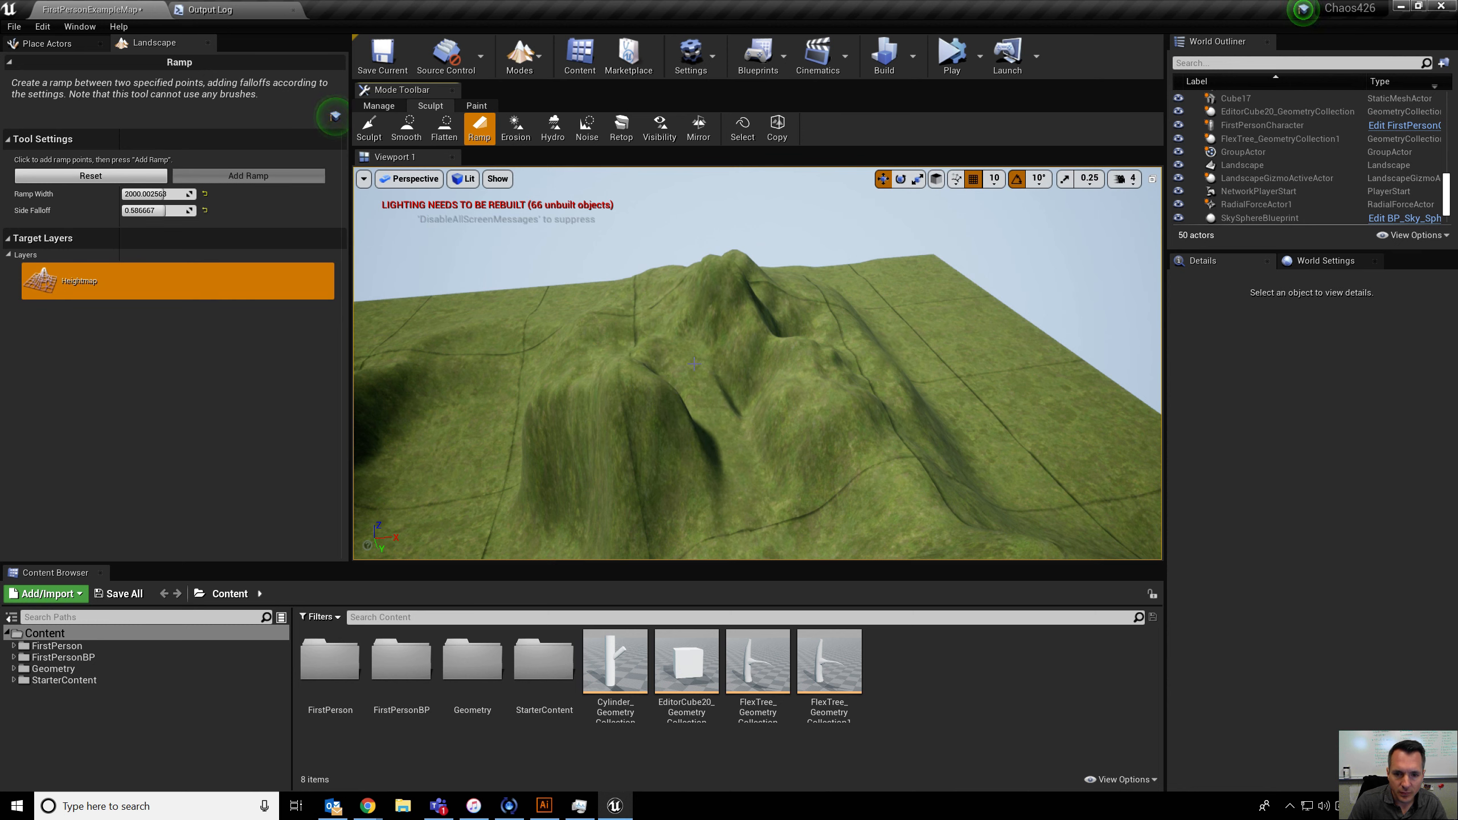
click(625, 368)
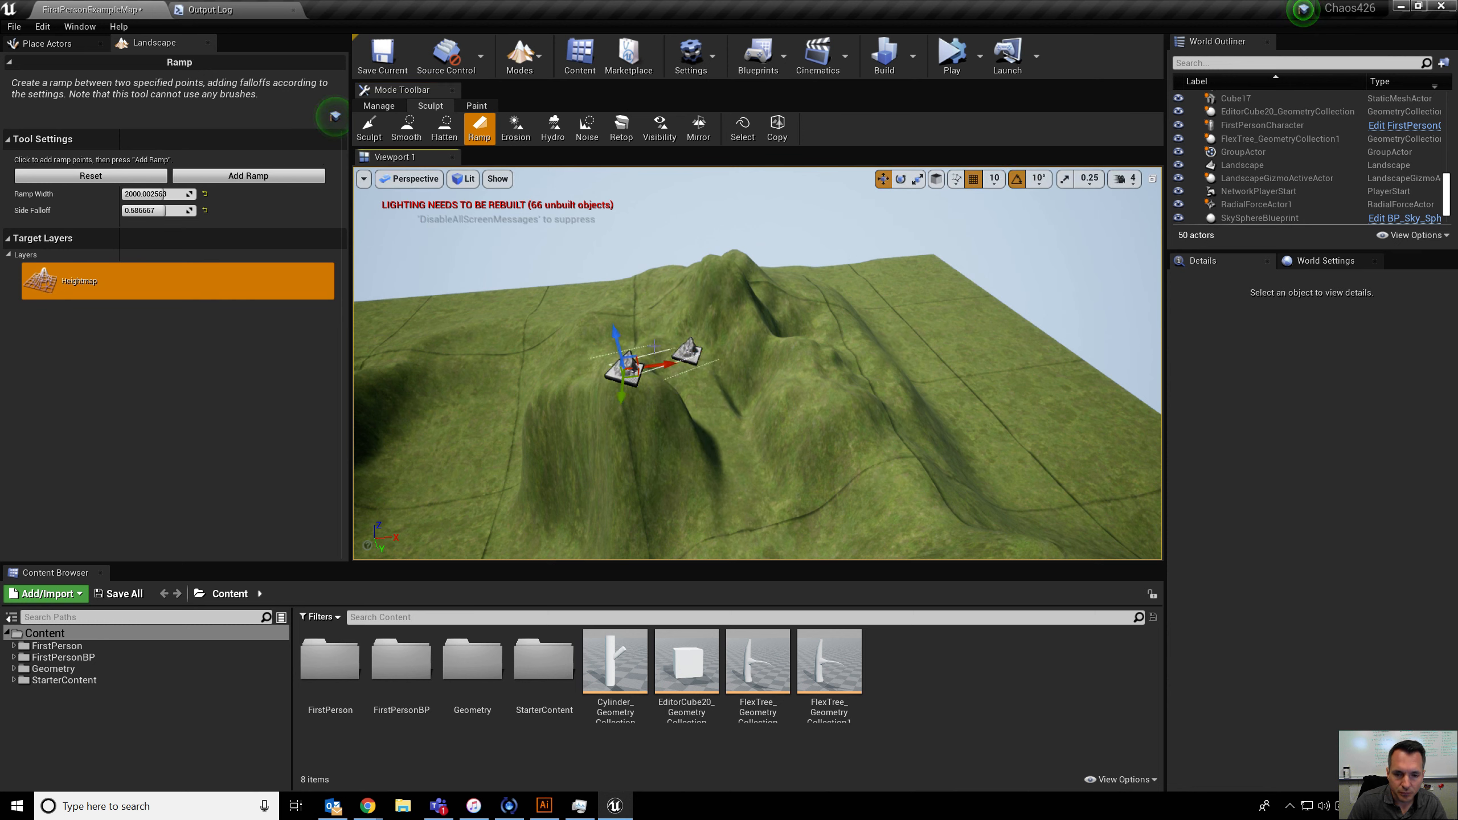
scroll(708, 390, up, 3)
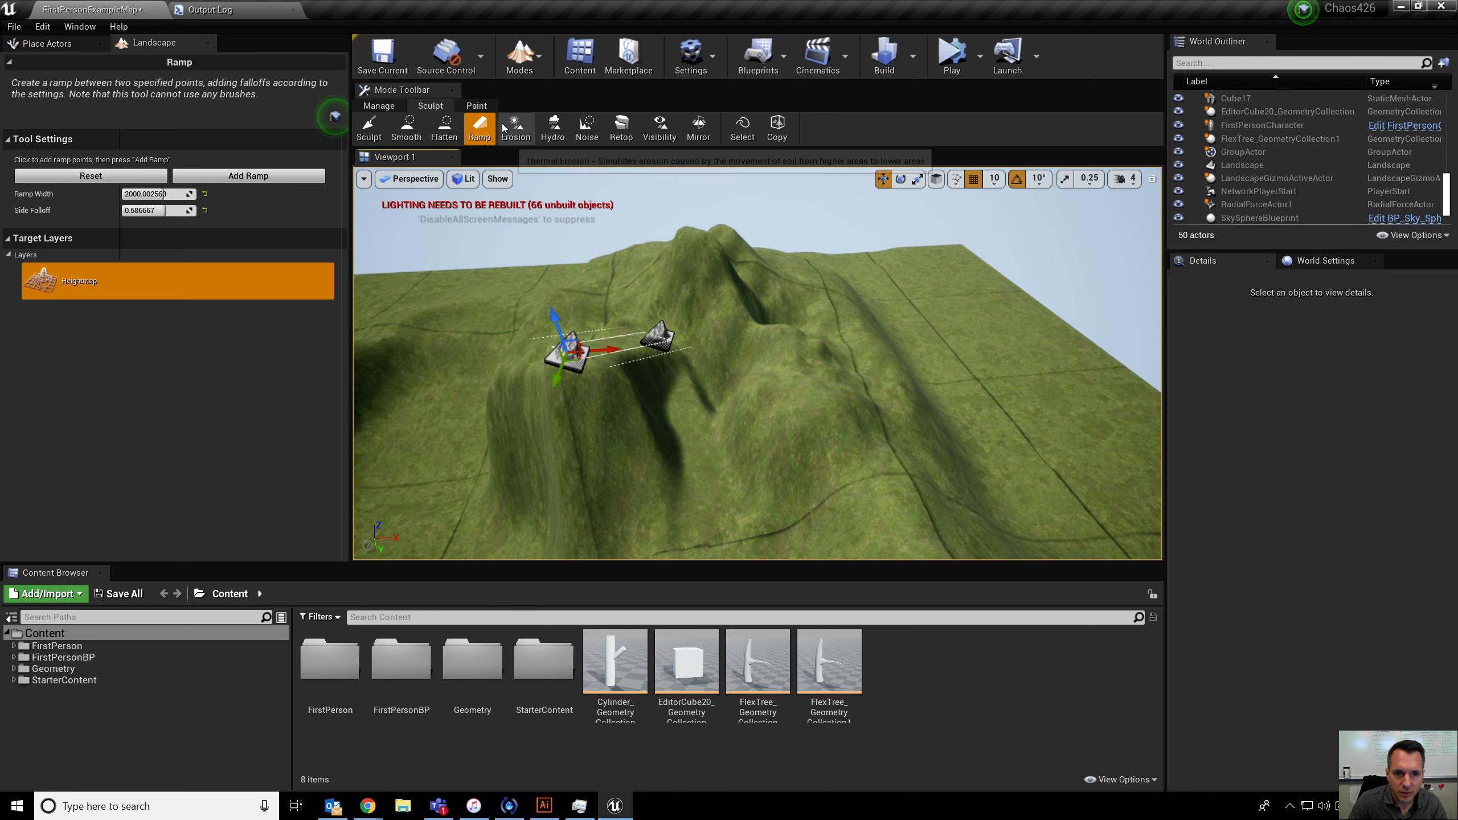
Flatten the dip between the front hill and the ridge at strength 0.06 with a brush size of about 2010
click(445, 126)
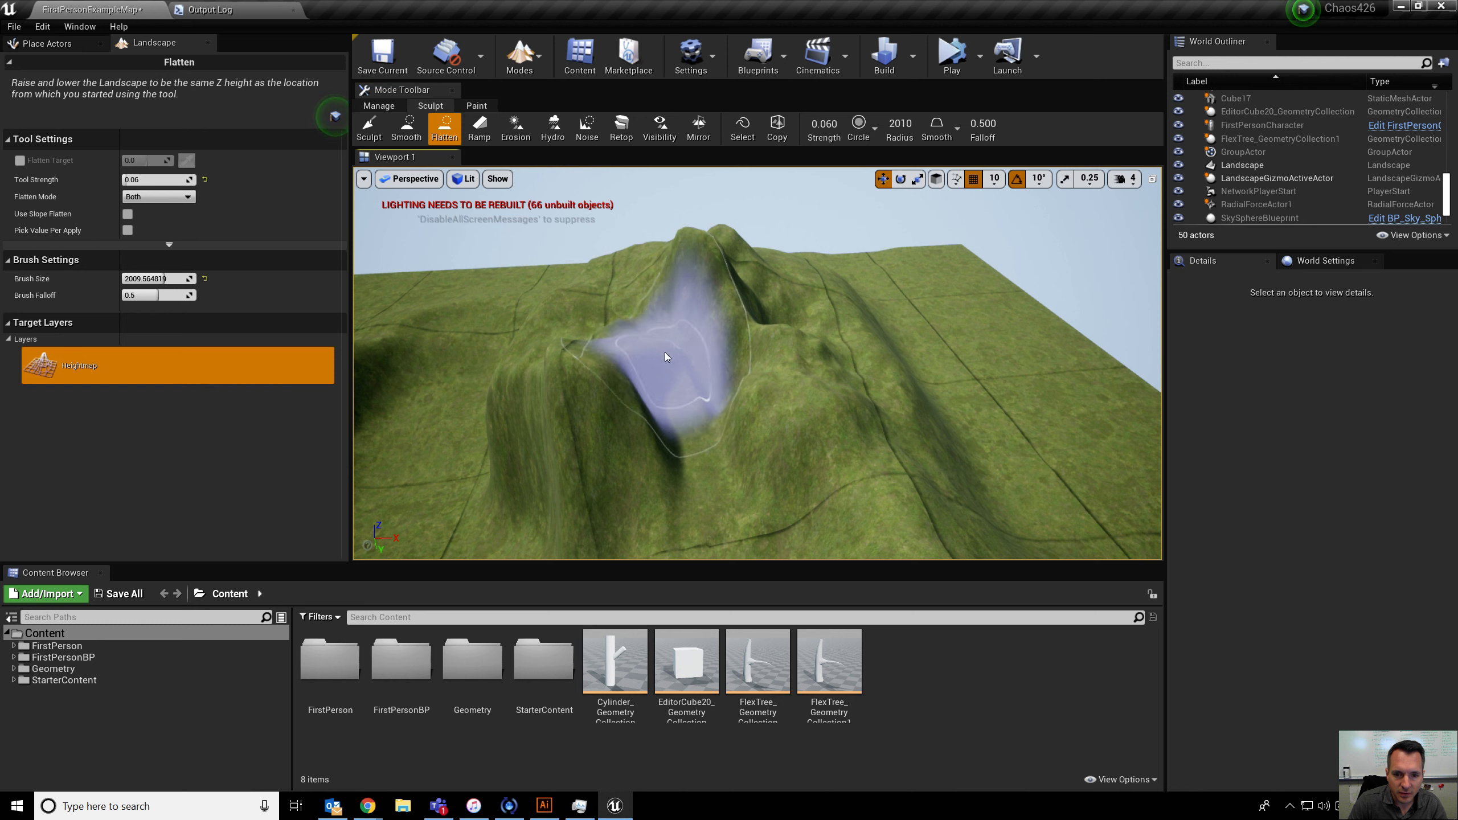
mouse_move(709, 410)
mouse_down()
mouse_move(661, 358)
mouse_move(908, 221)
mouse_up()
scroll(908, 221, up, 10)
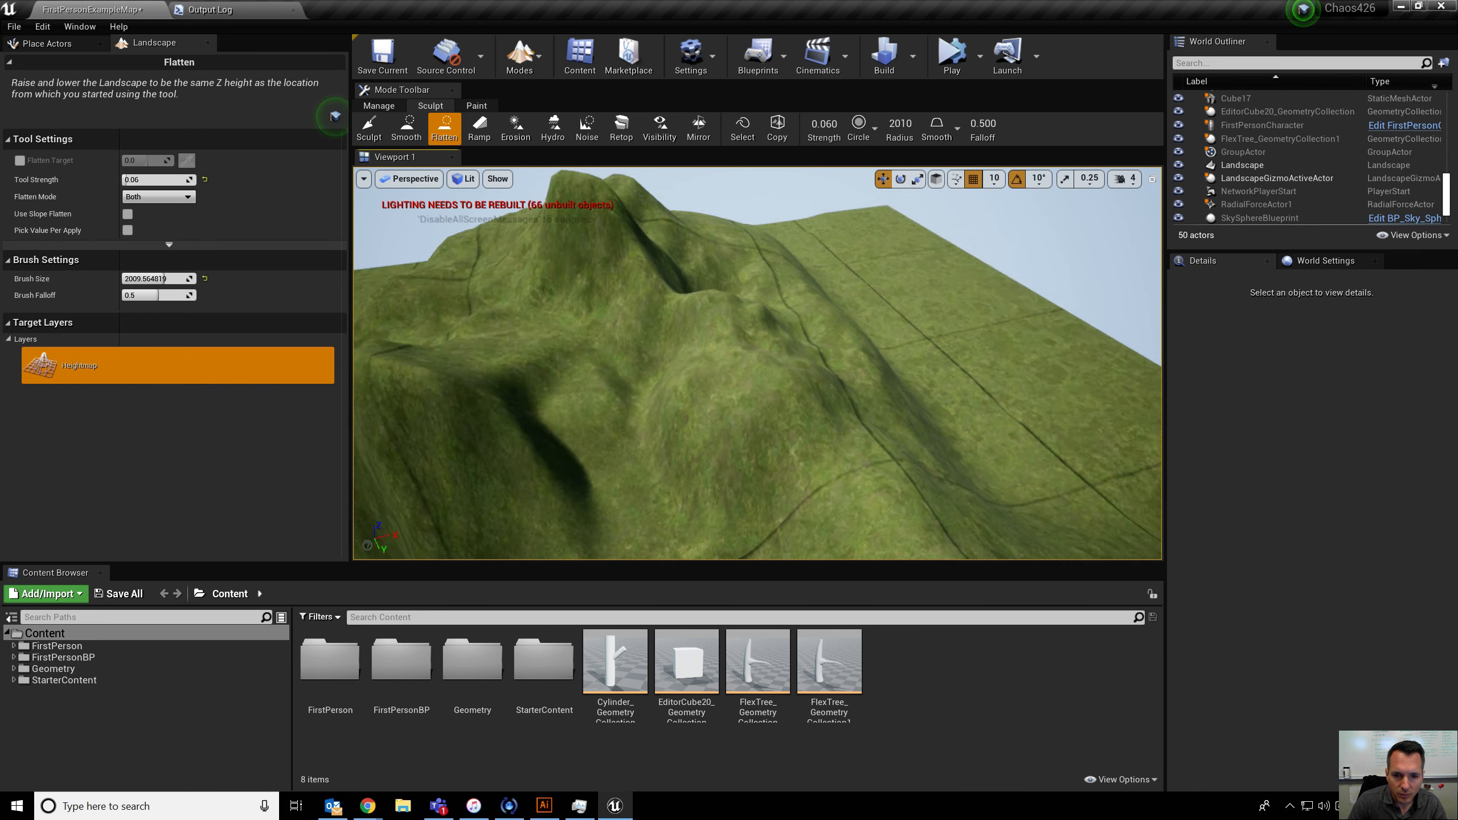
Reduce the Flatten brush size to about 1481 and level the floor of the pass between the hills
scroll(782, 228, down, 5)
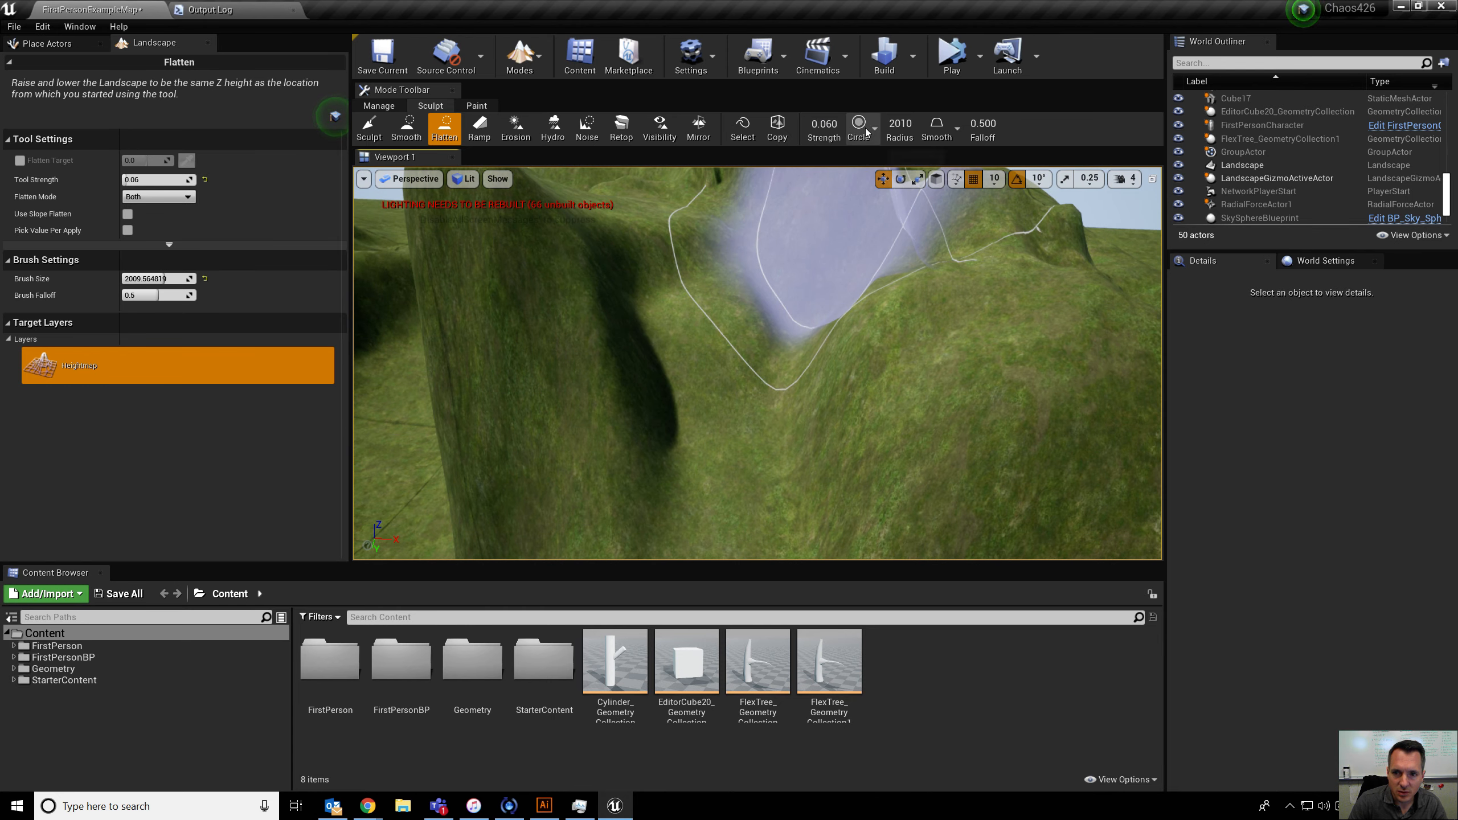
drag(900, 123, 872, 123)
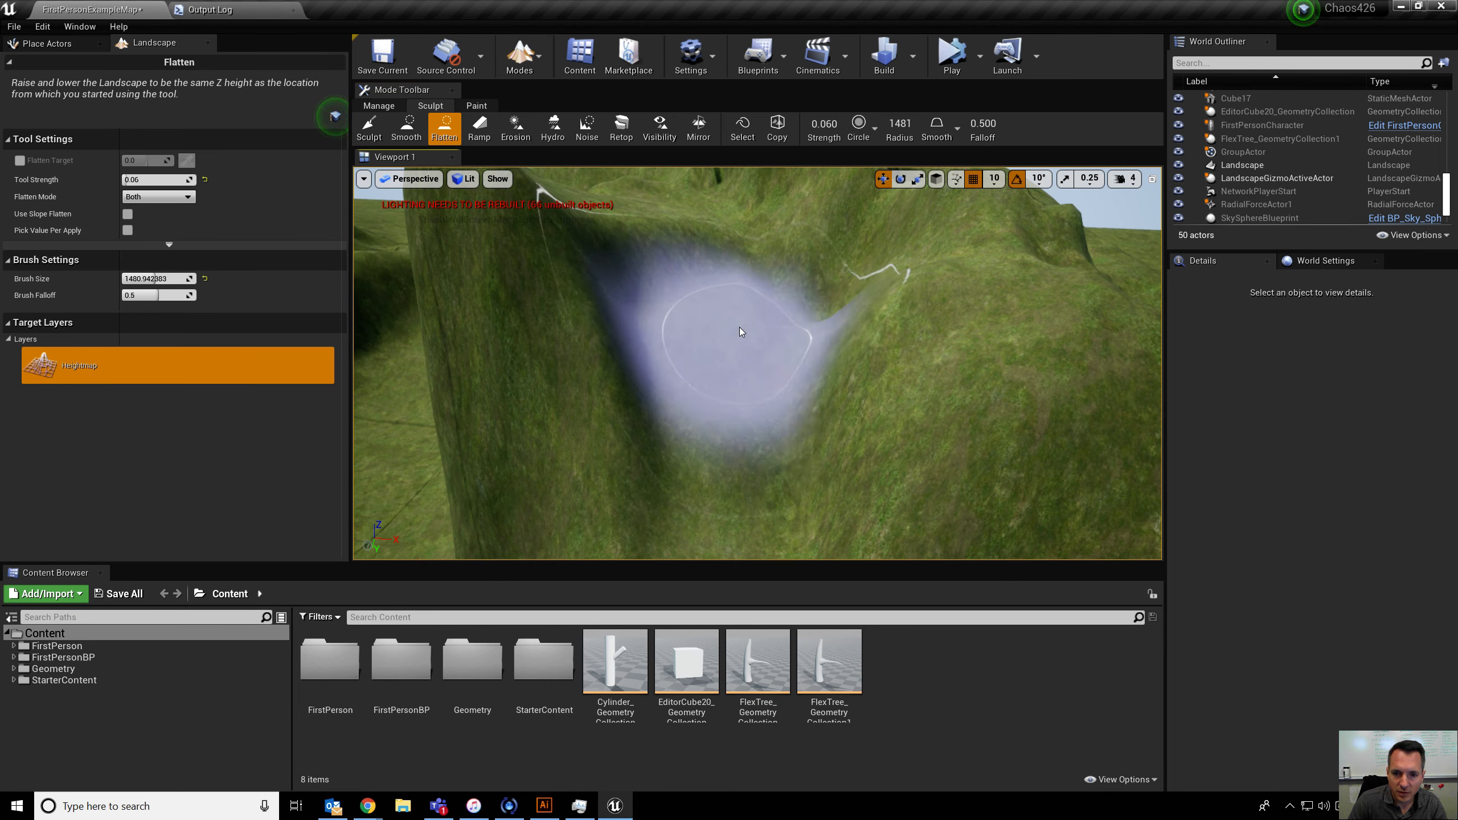
scroll(769, 361, down, 5)
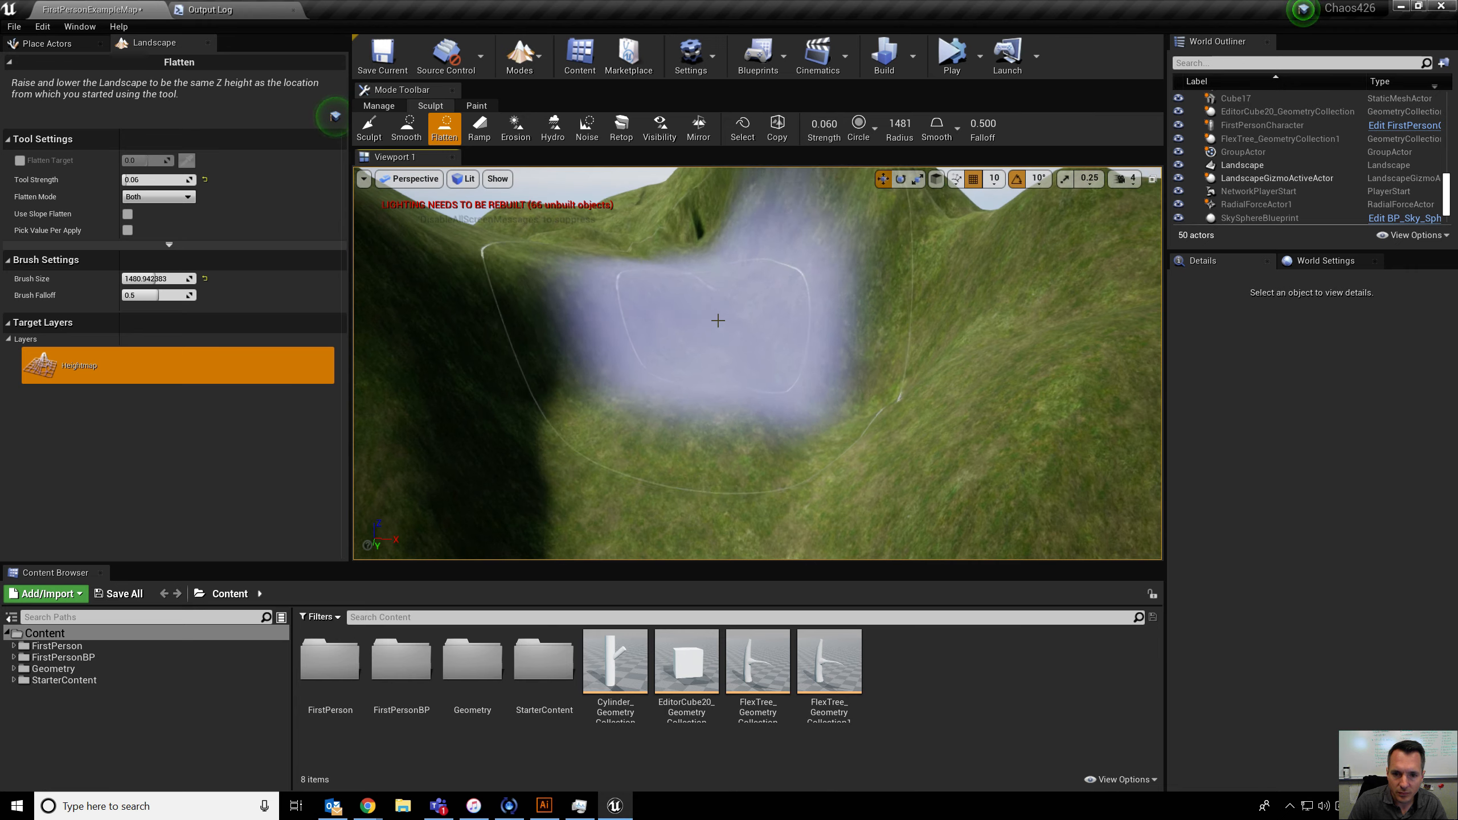
mouse_move(702, 318)
right_down()
mouse_move(727, 353)
mouse_move(726, 340)
right_up()
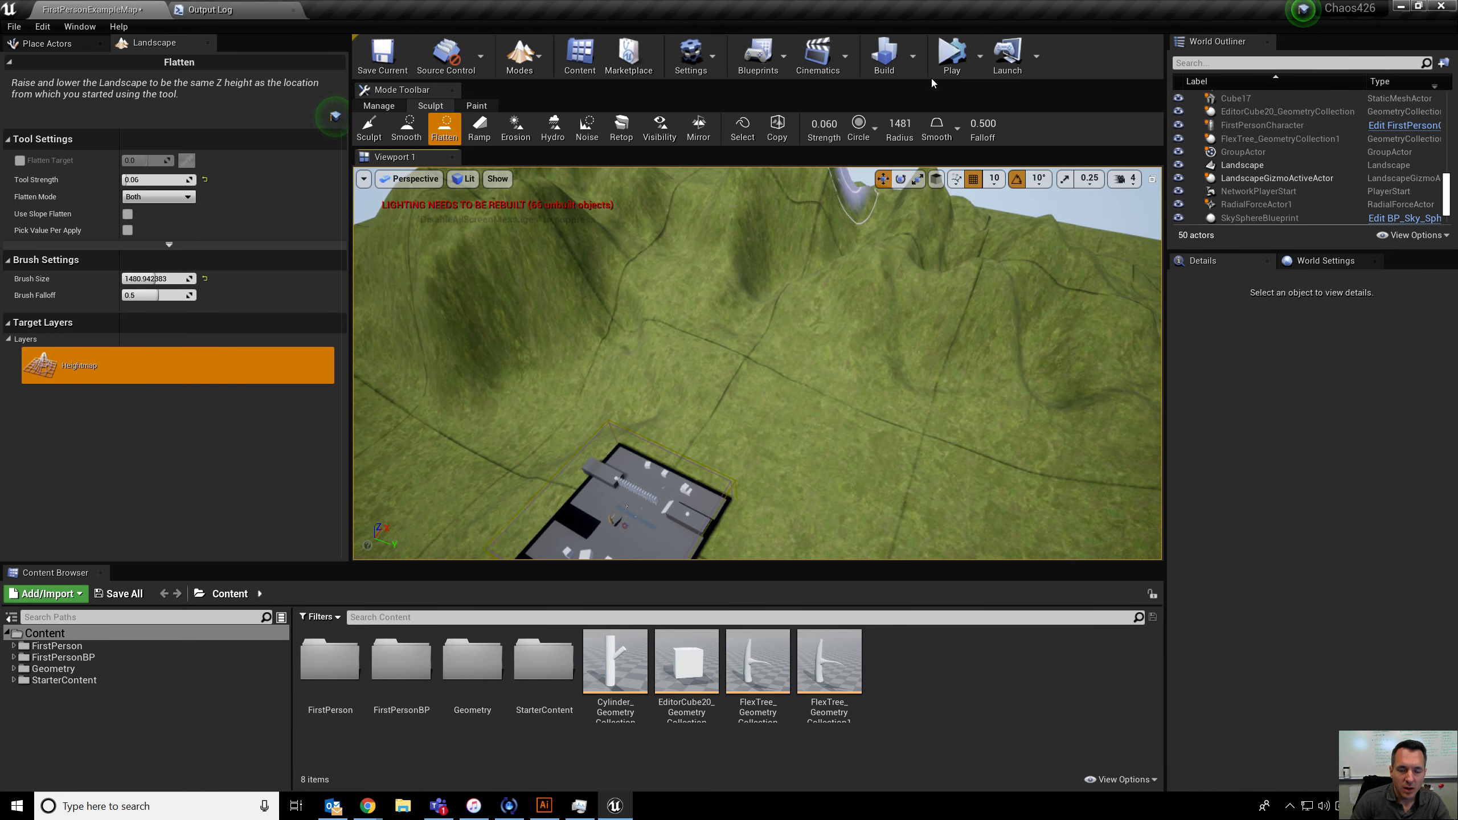
Play the level in first person, walk up through the hill pass to check its slopes, and stop playing
click(980, 56)
click(991, 92)
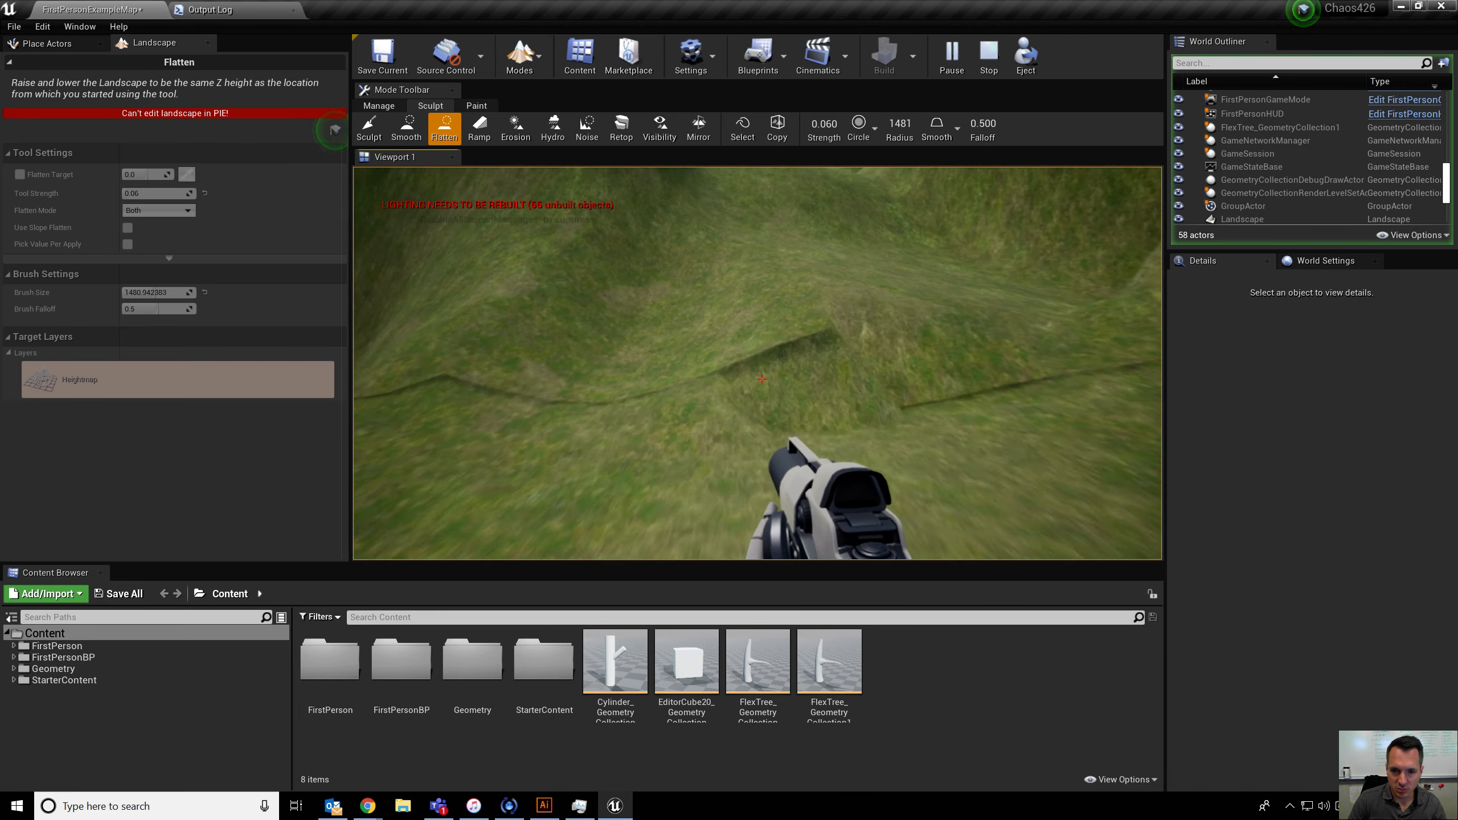
key(w)
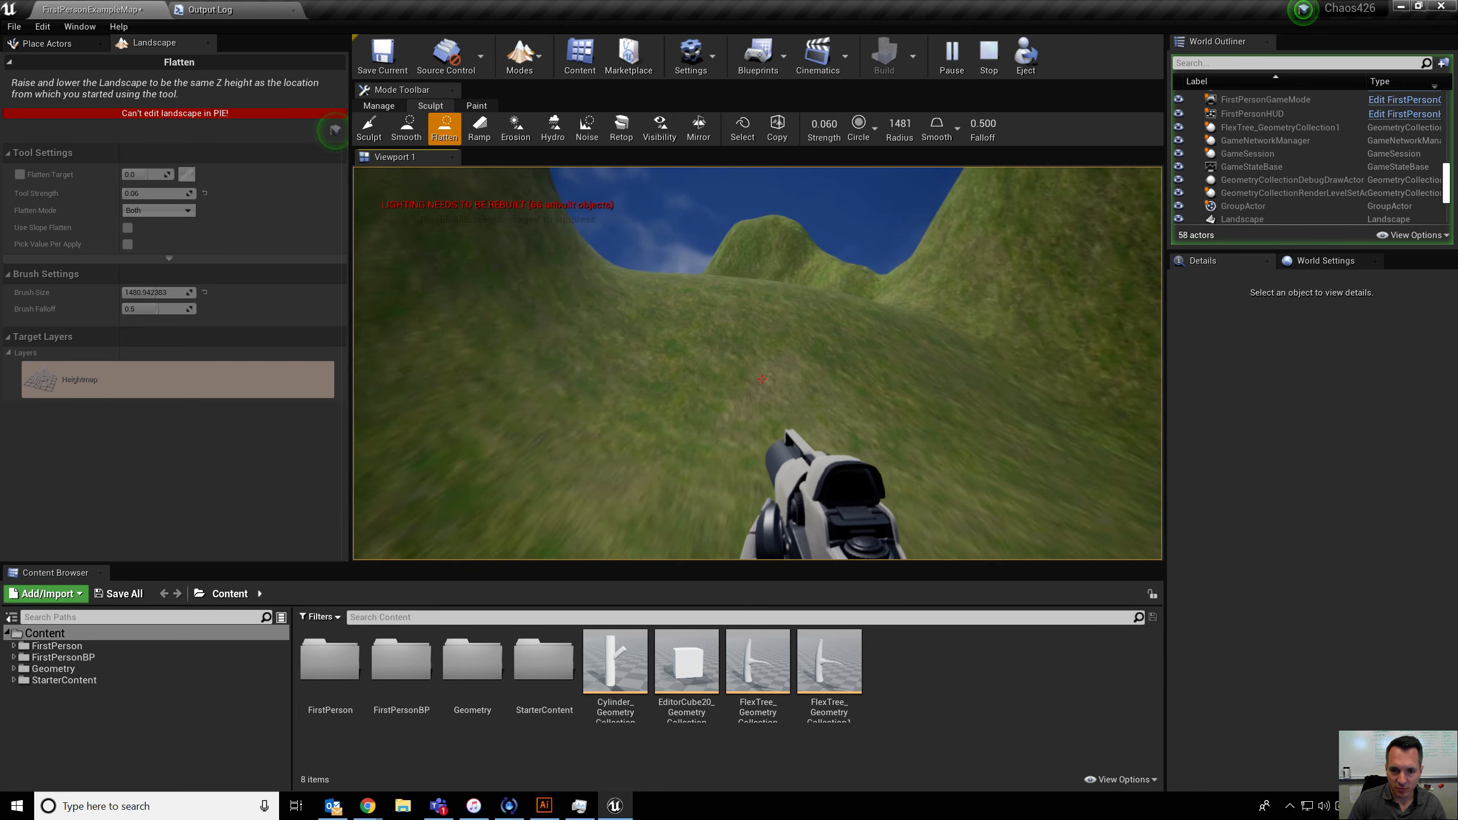
key(w)
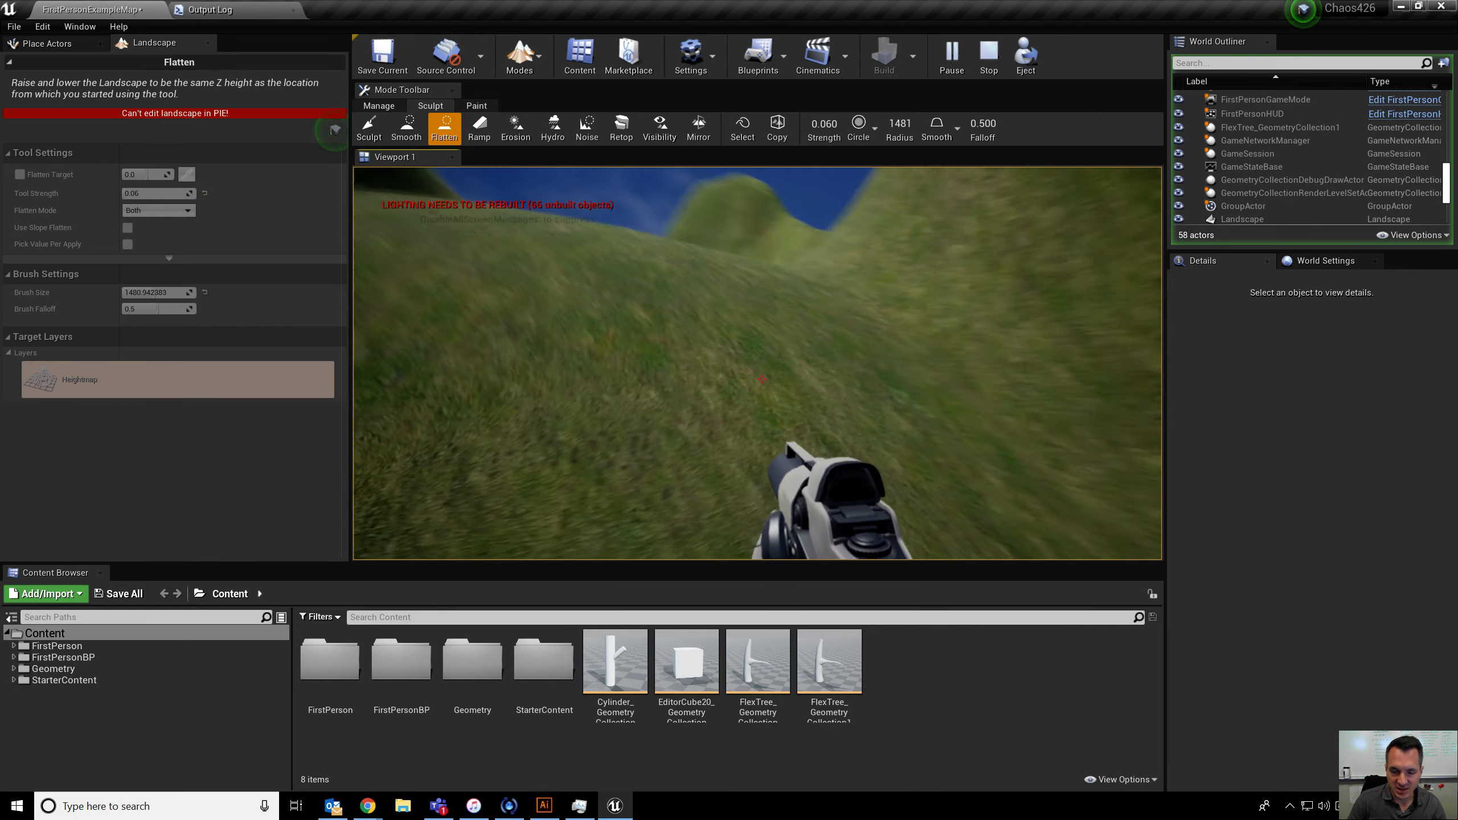
key(Escape)
Erode the pass and its side slopes with the Erosion tool at strength 0.06 and brush size about 1481
mouse_move(780, 341)
right_down()
mouse_move(780, 322)
mouse_move(781, 359)
mouse_move(772, 293)
mouse_move(772, 326)
right_up()
key(w)
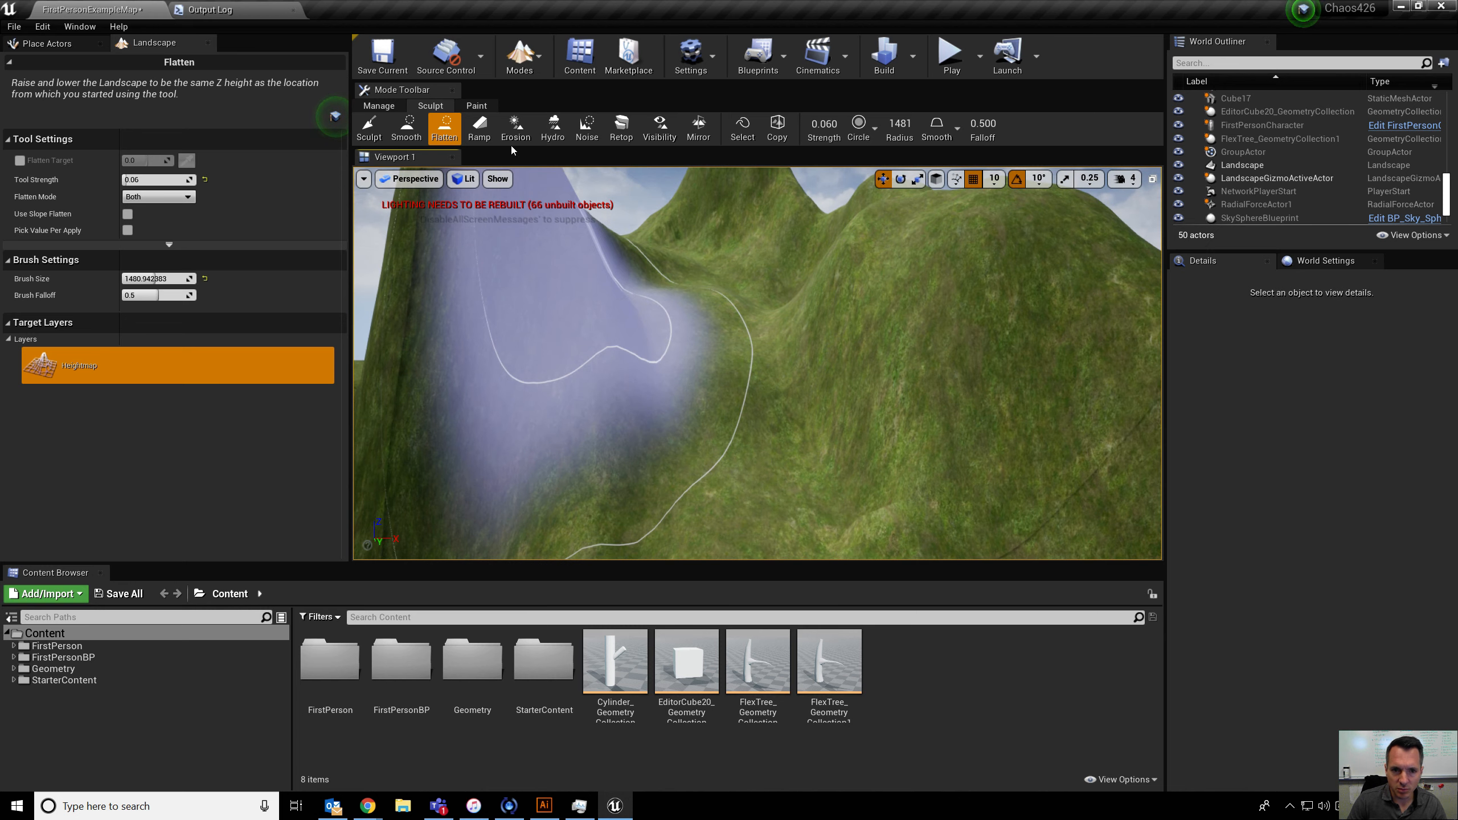
click(520, 131)
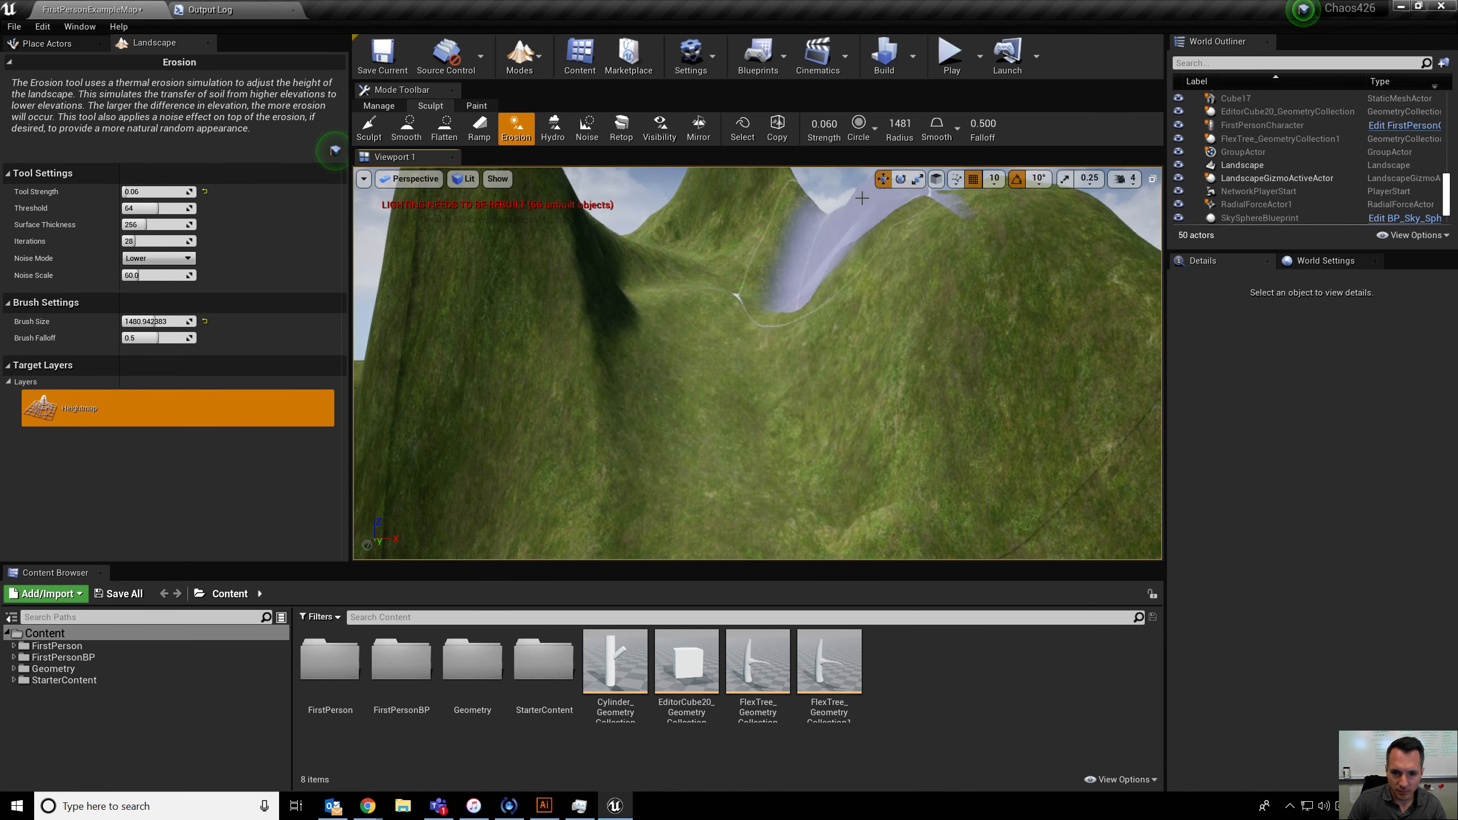
scroll(782, 256, down, 6)
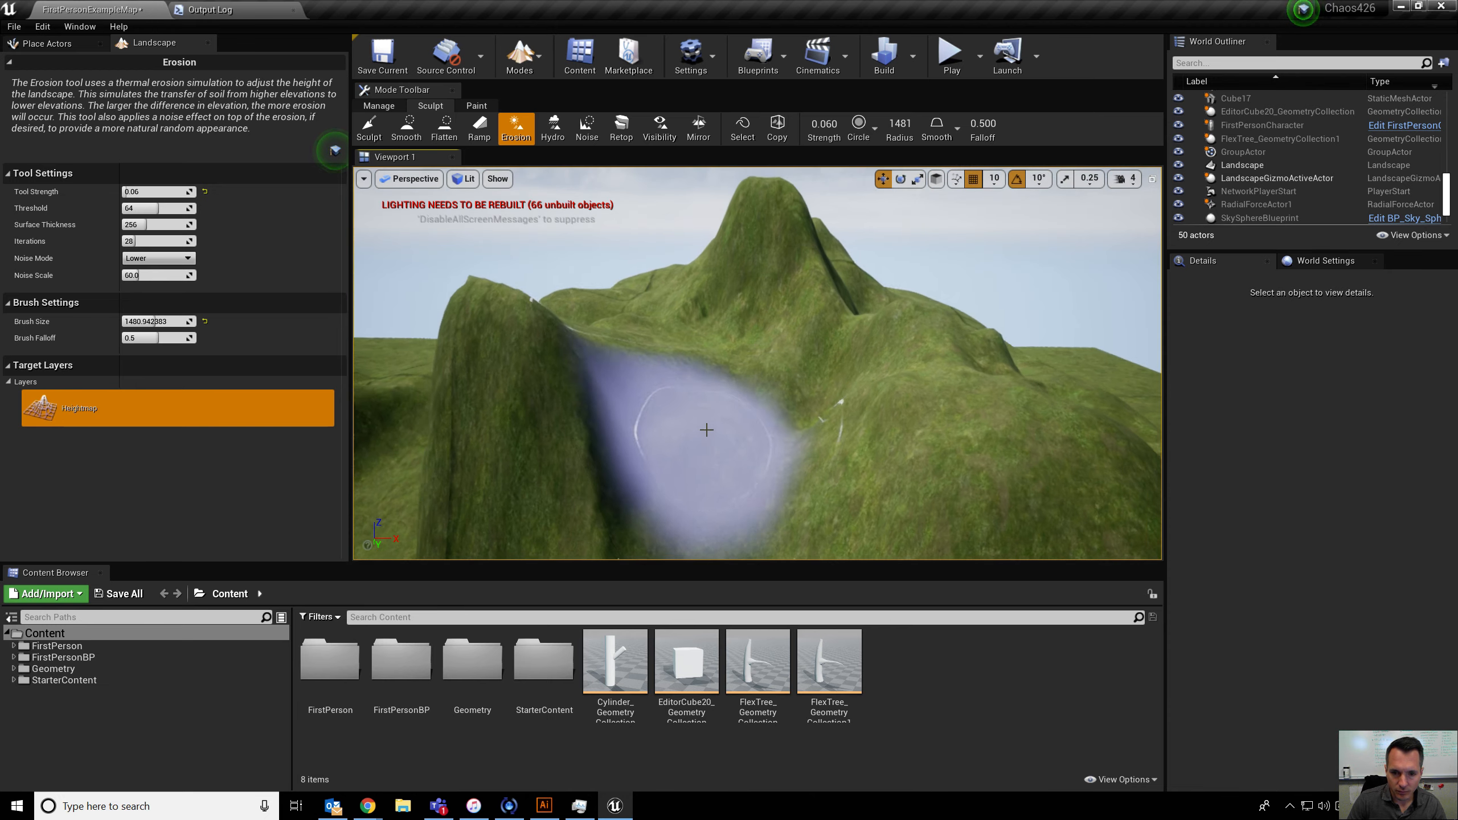
mouse_move(741, 367)
right_down()
mouse_move(703, 394)
mouse_move(746, 402)
right_up()
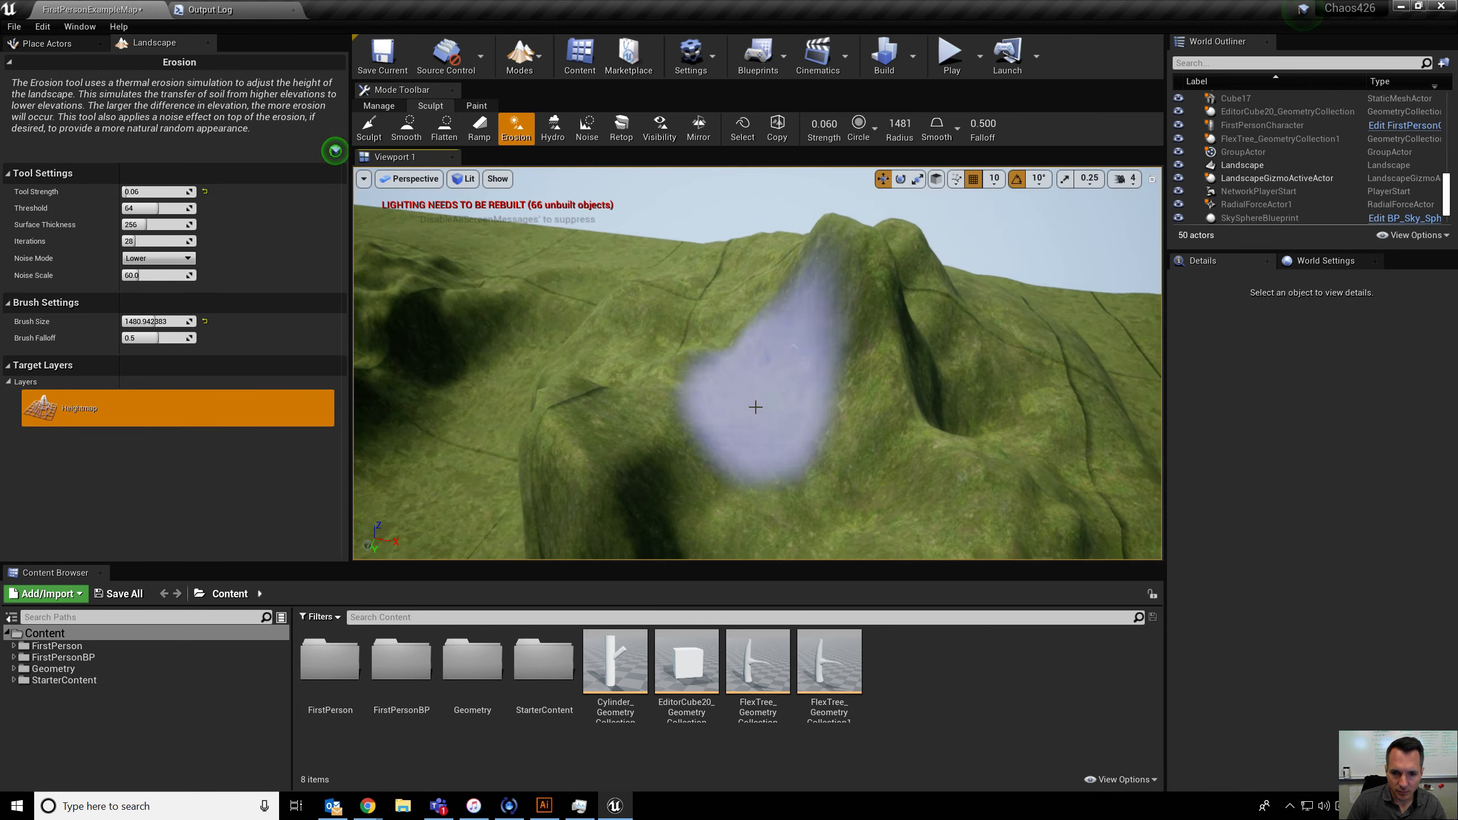
click(721, 424)
mouse_move(618, 456)
right_down()
mouse_move(638, 436)
mouse_move(844, 402)
right_up()
mouse_move(757, 367)
right_down()
mouse_move(878, 397)
mouse_move(924, 373)
mouse_move(919, 362)
mouse_move(838, 428)
right_up()
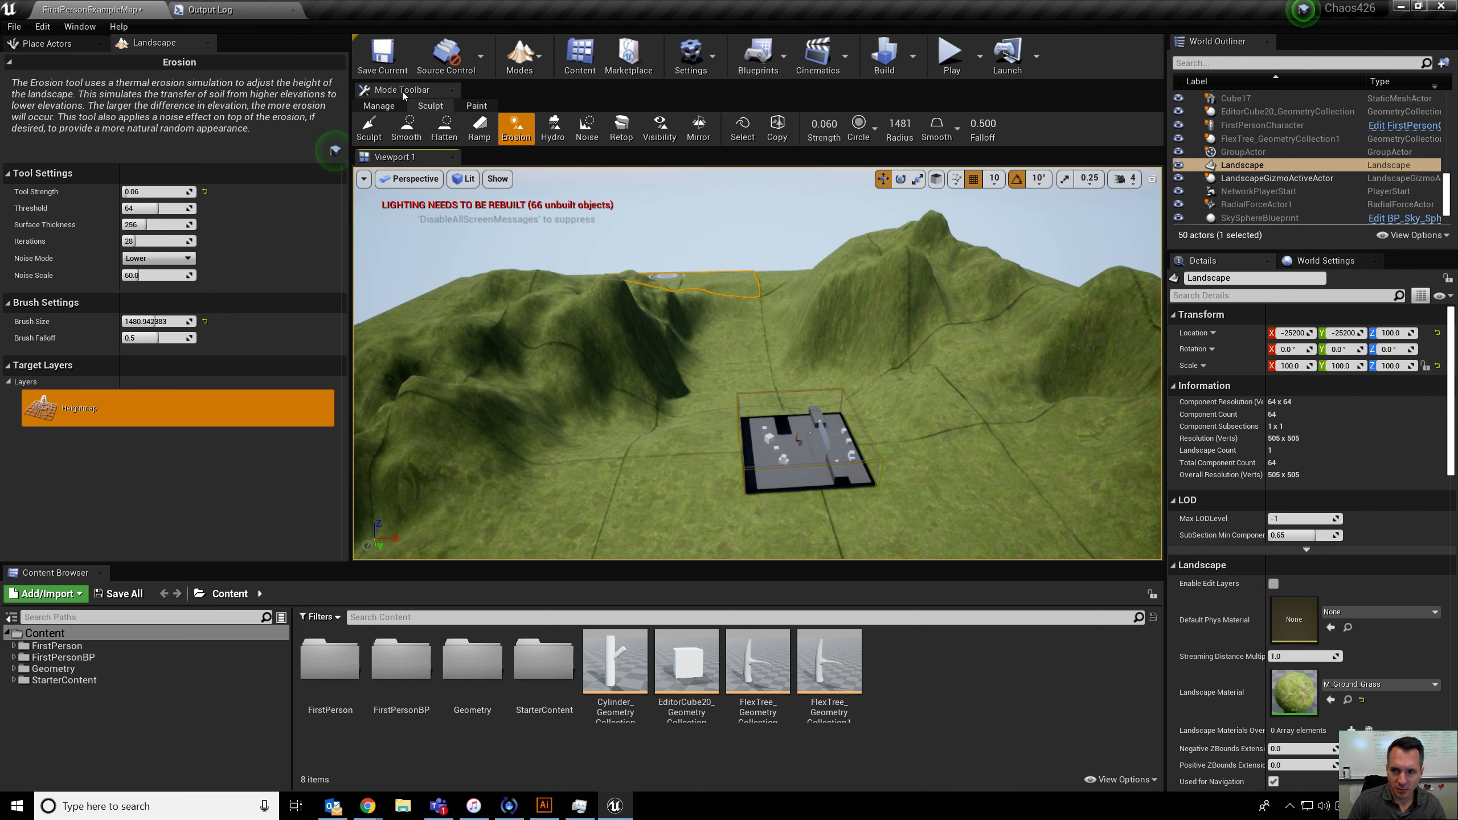
Leave landscape editing for Select mode and select the arena floor
click(519, 58)
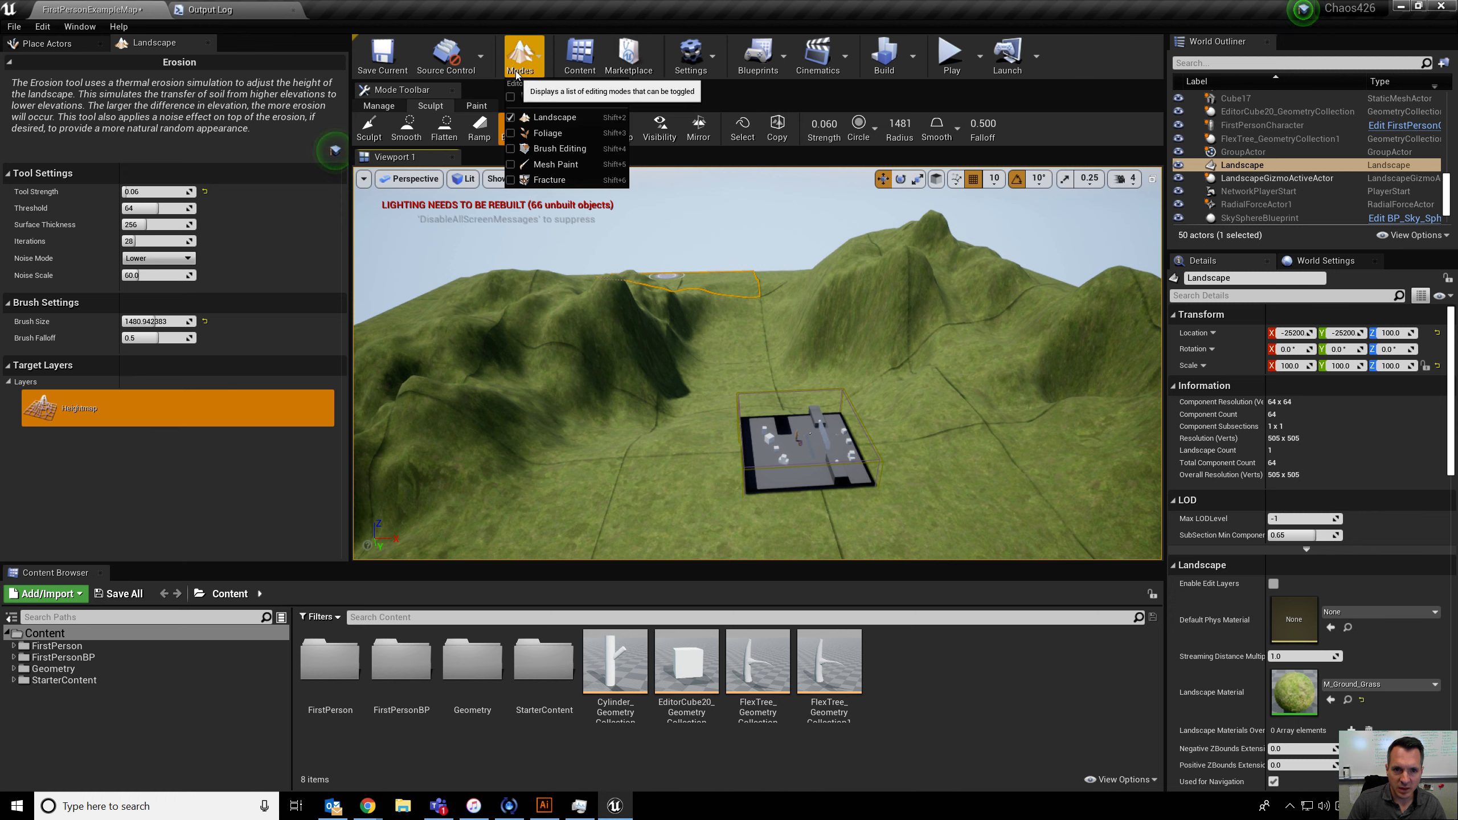
click(523, 109)
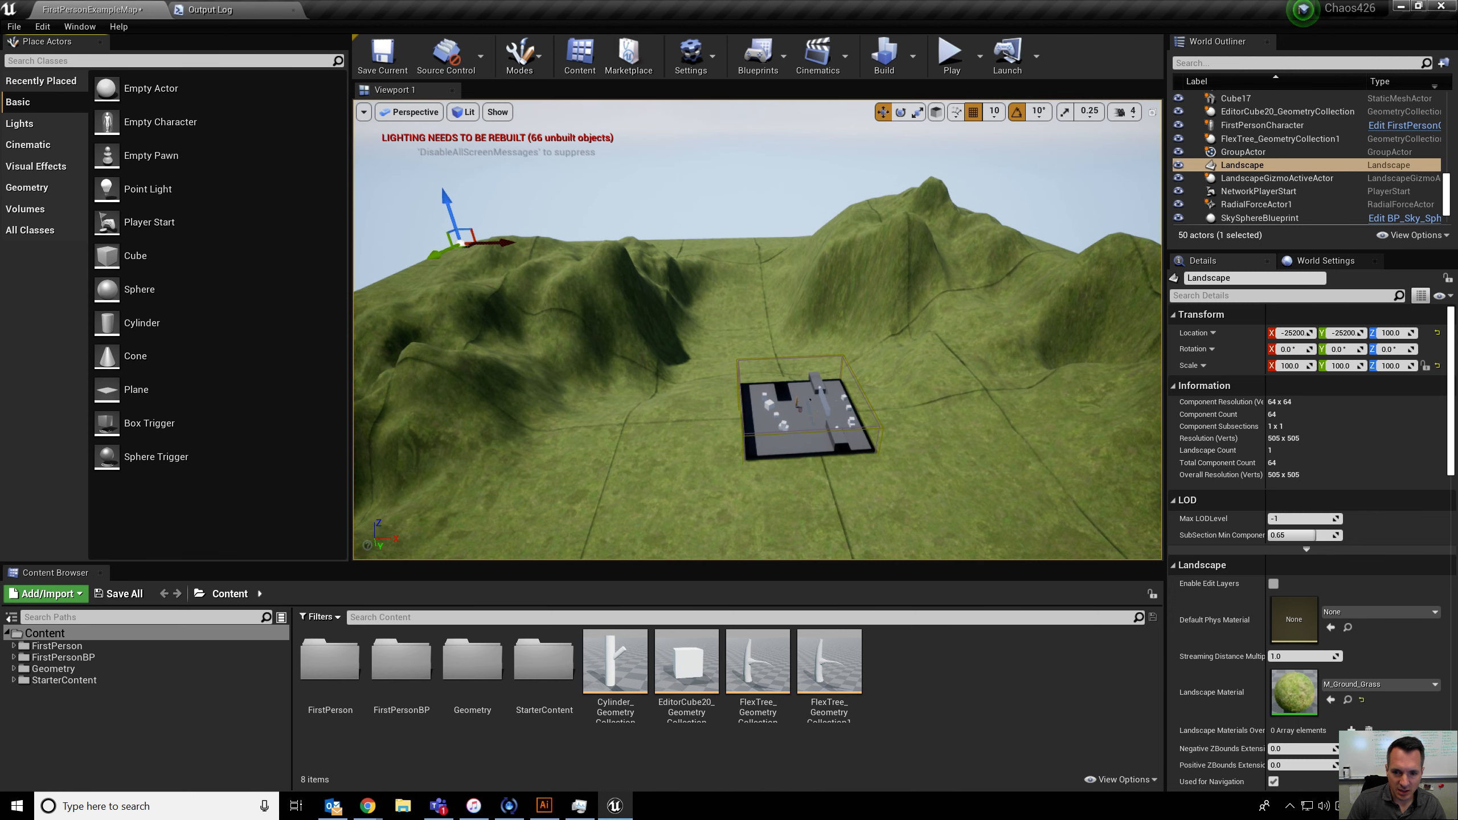
click(814, 416)
Return to Landscape mode and start a new landscape with a section size of 15×15 Quads
click(519, 57)
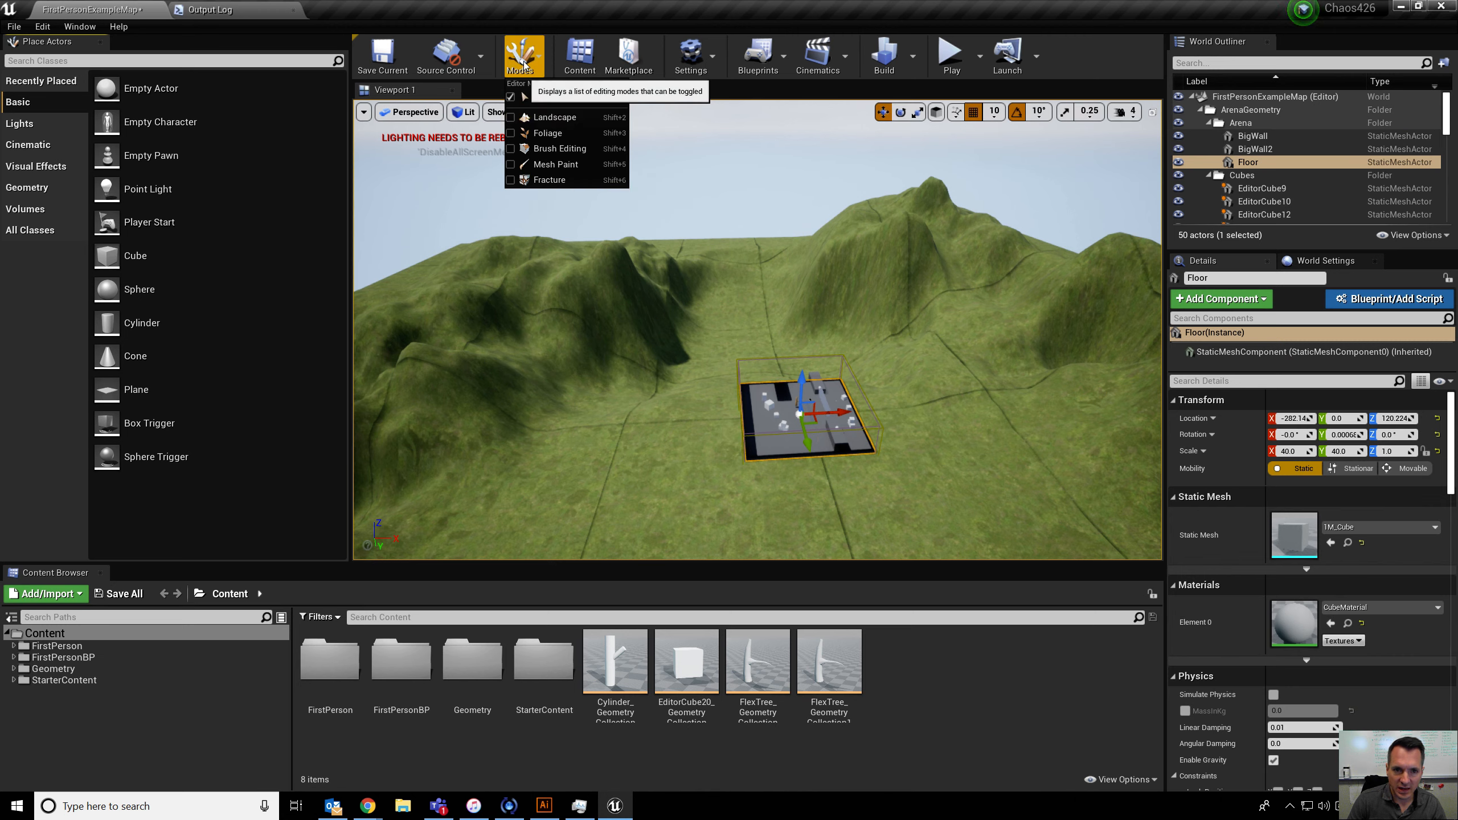
click(523, 108)
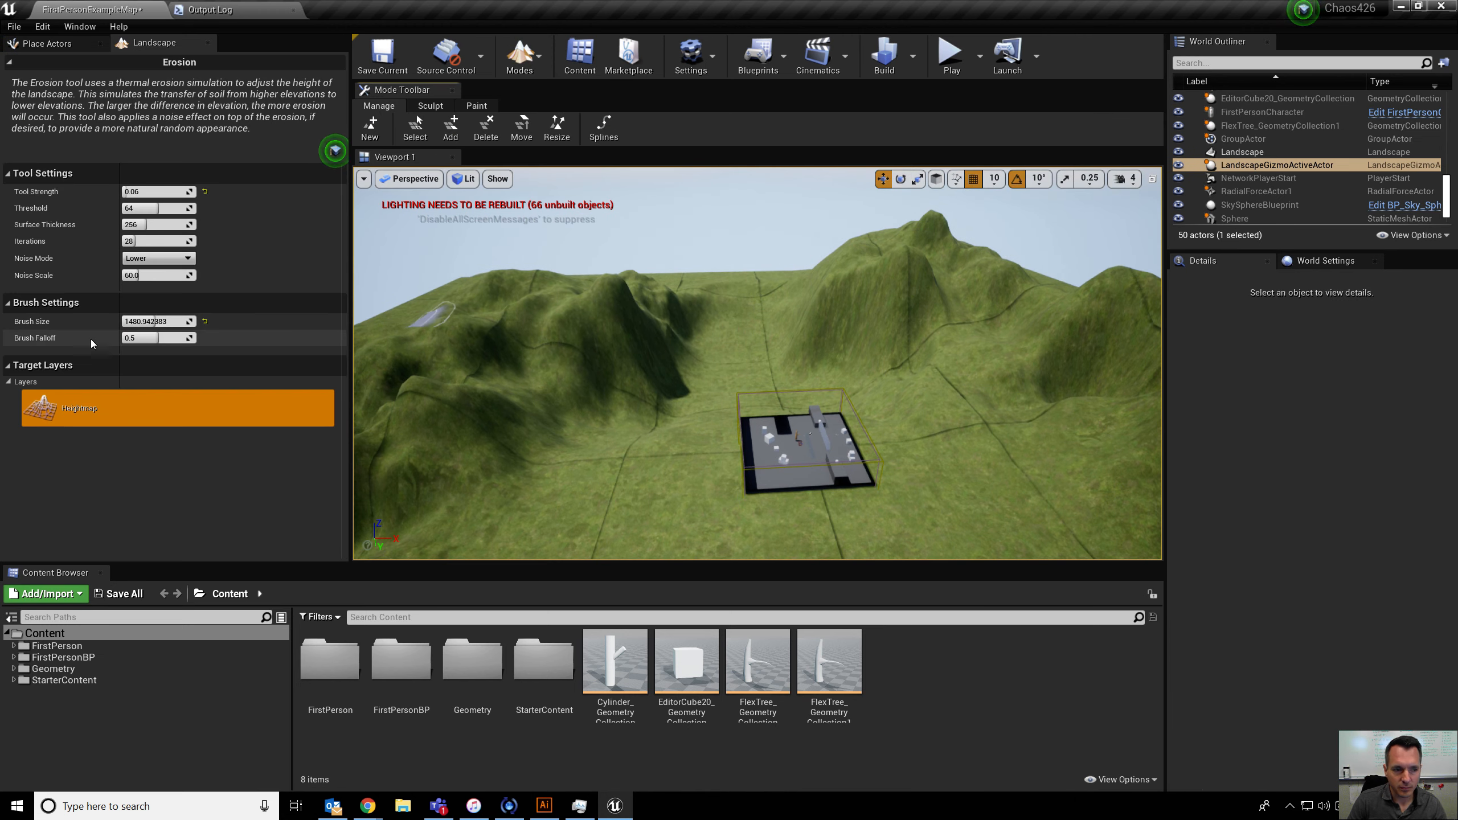
click(371, 131)
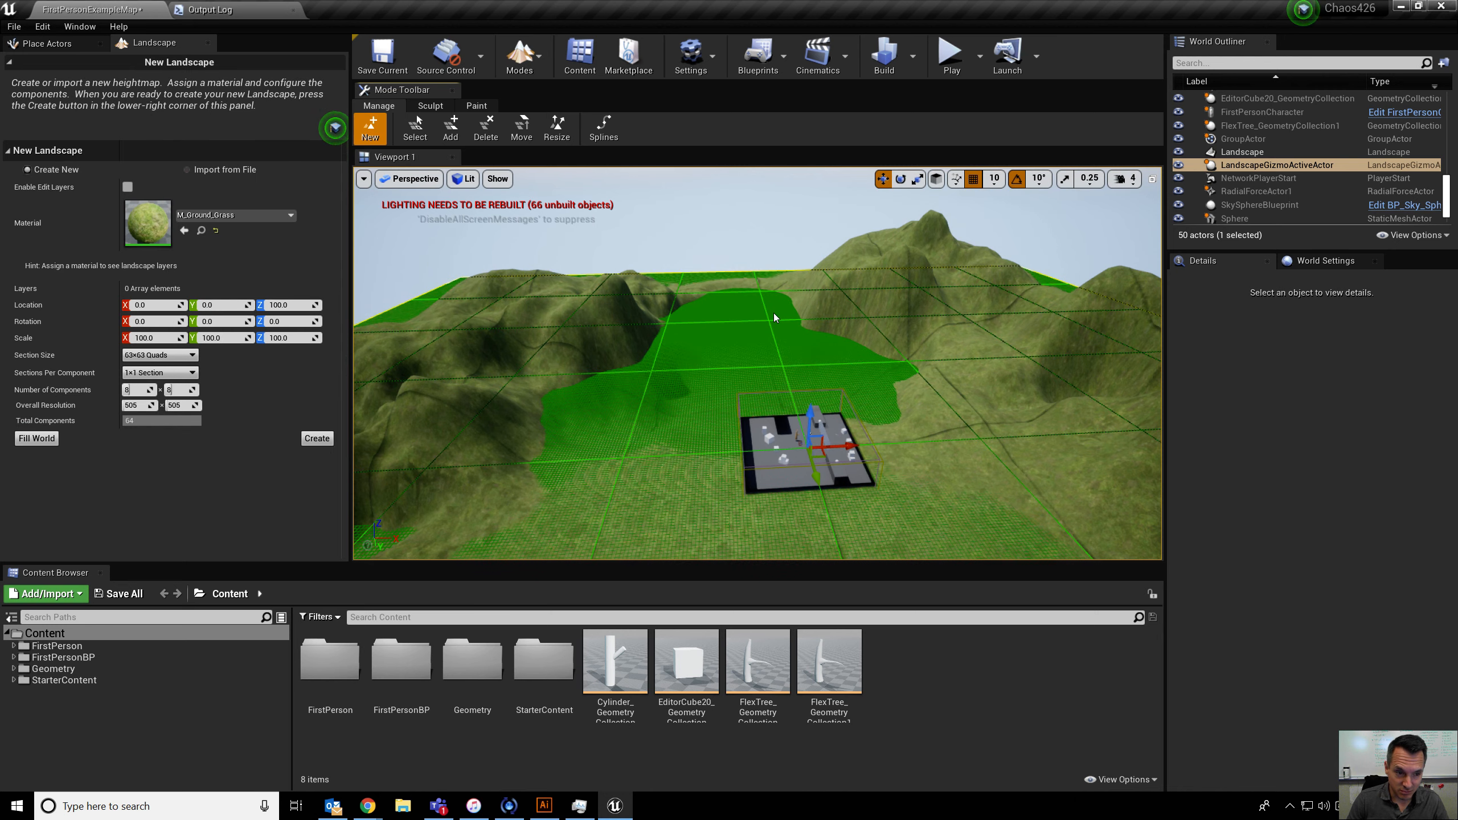
mouse_move(719, 265)
right_down()
mouse_move(832, 273)
mouse_move(721, 288)
right_up()
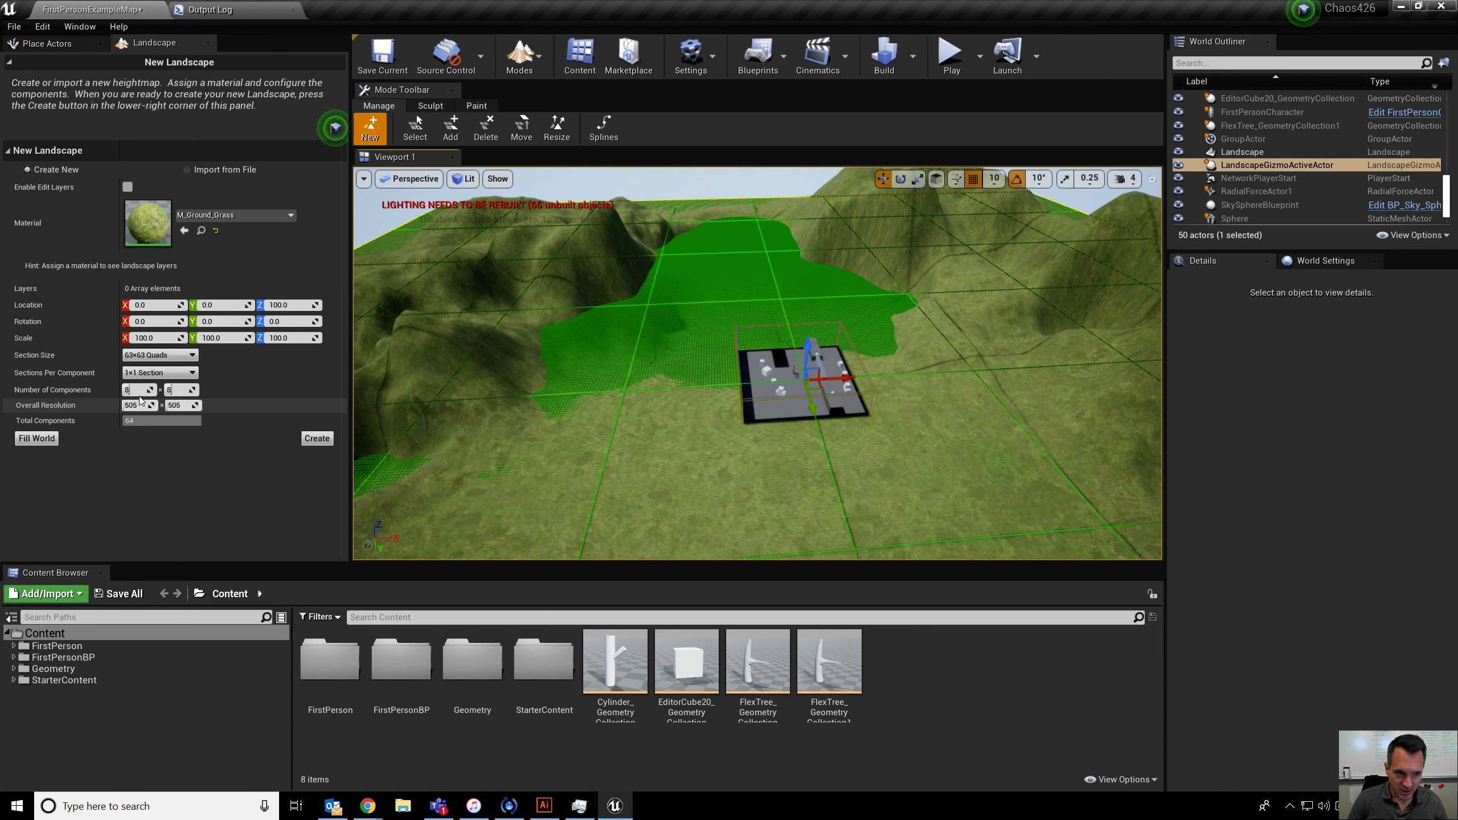
click(160, 354)
click(169, 374)
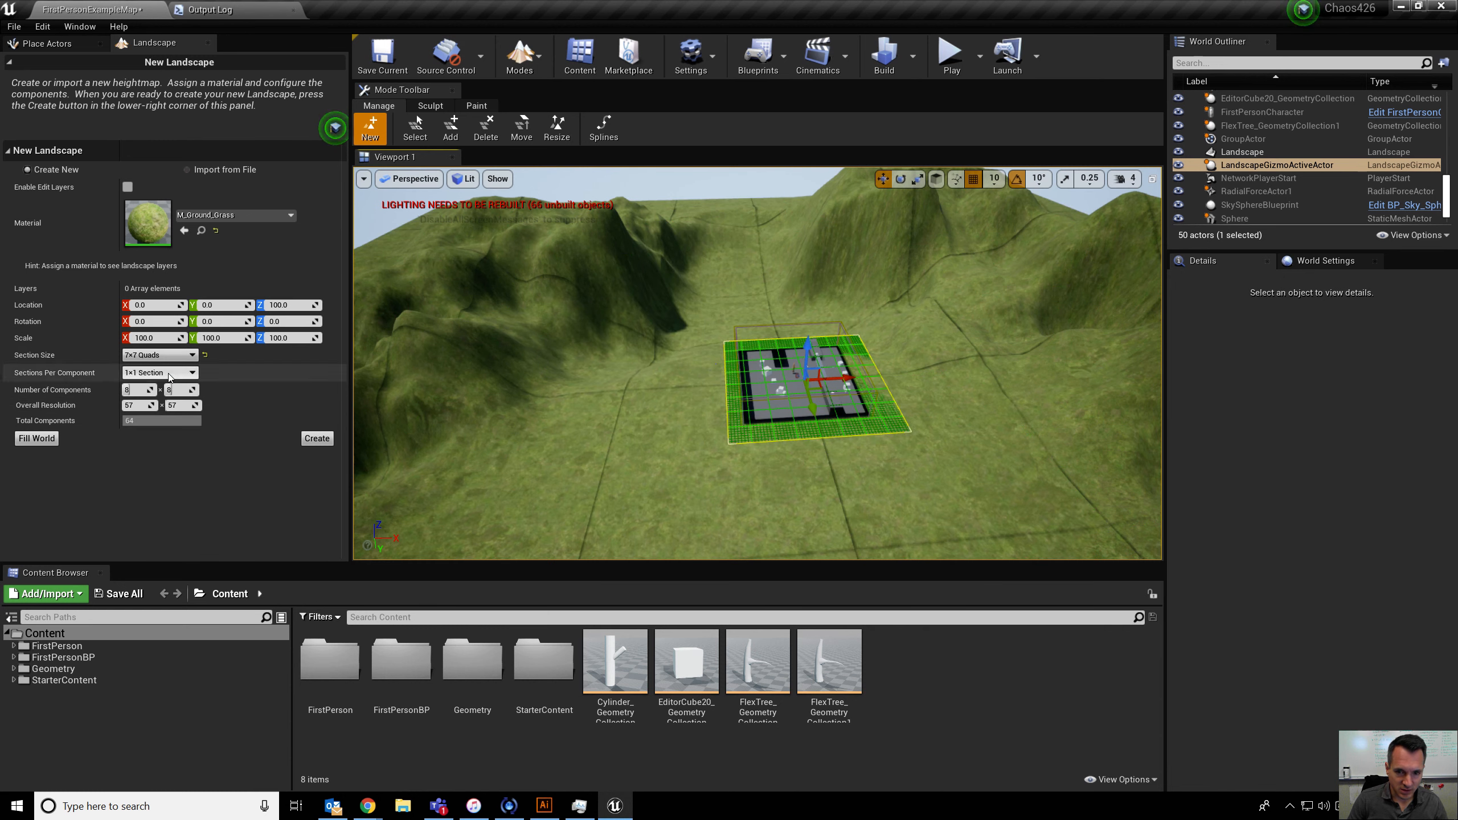
click(160, 355)
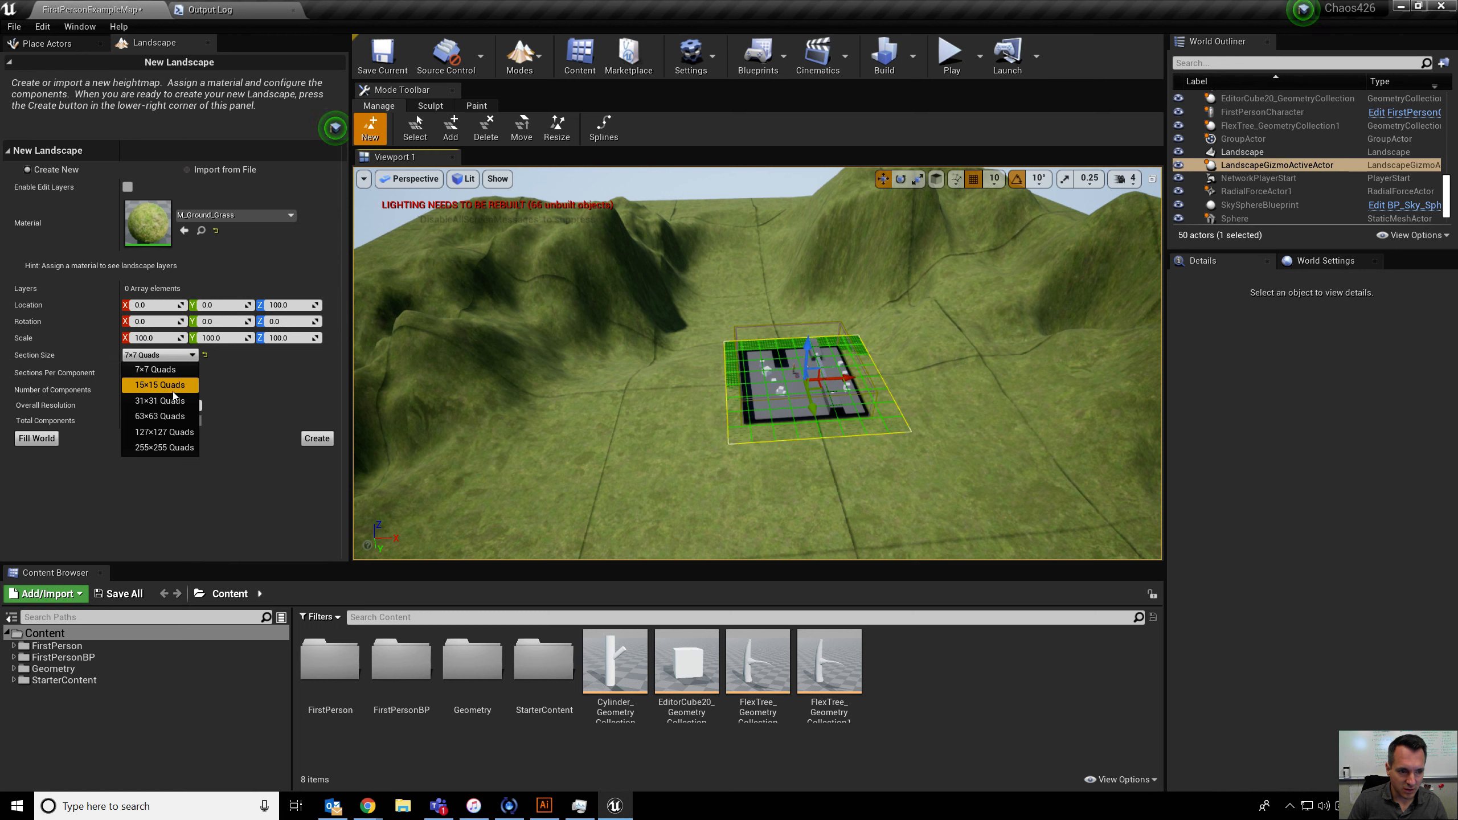
click(172, 390)
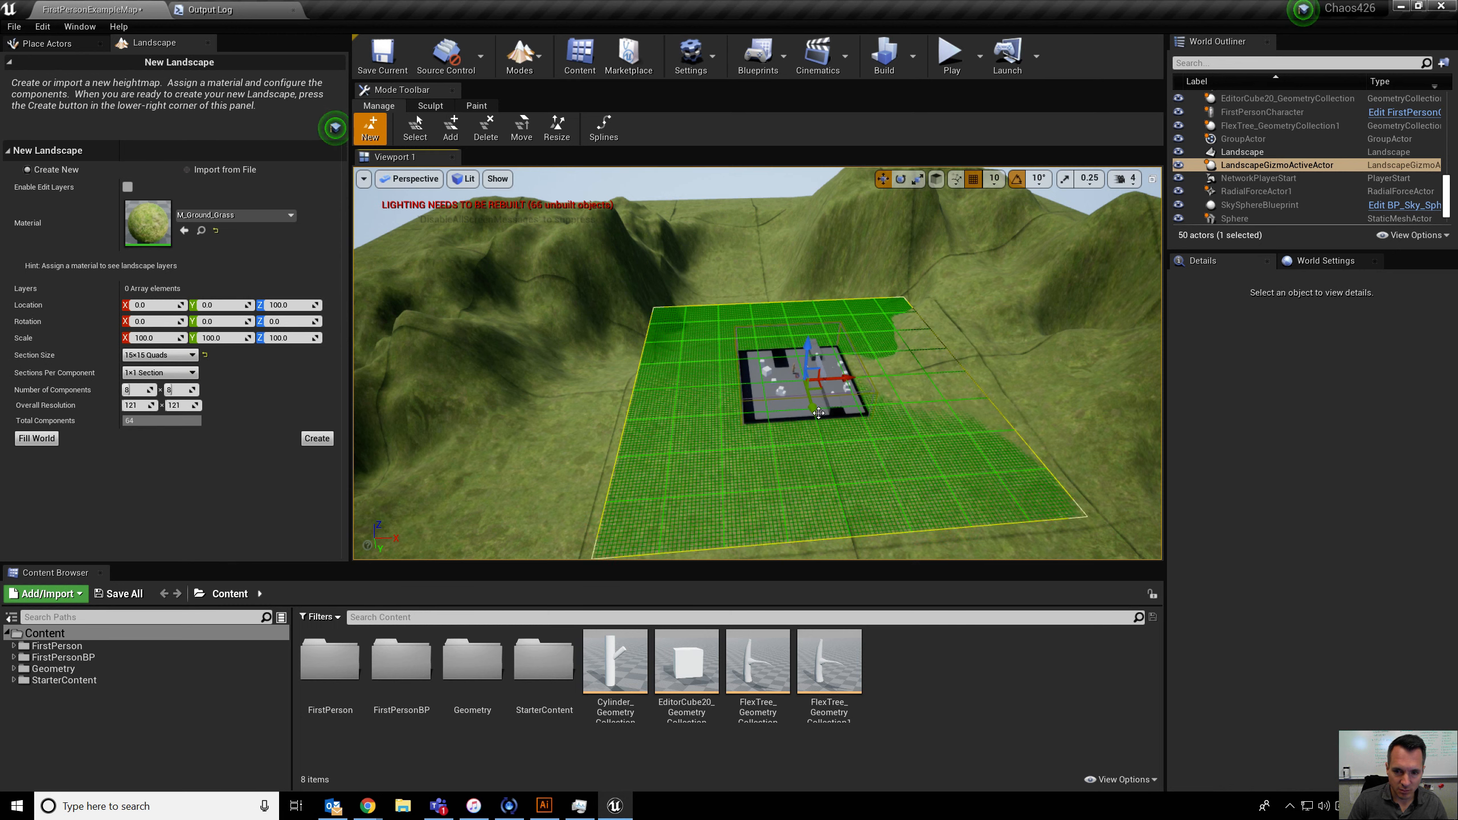
Move the new landscape preview to location -1580, -9490, -1500 over the valley and set its number of components to 10 × 10
drag(806, 391, 747, 287)
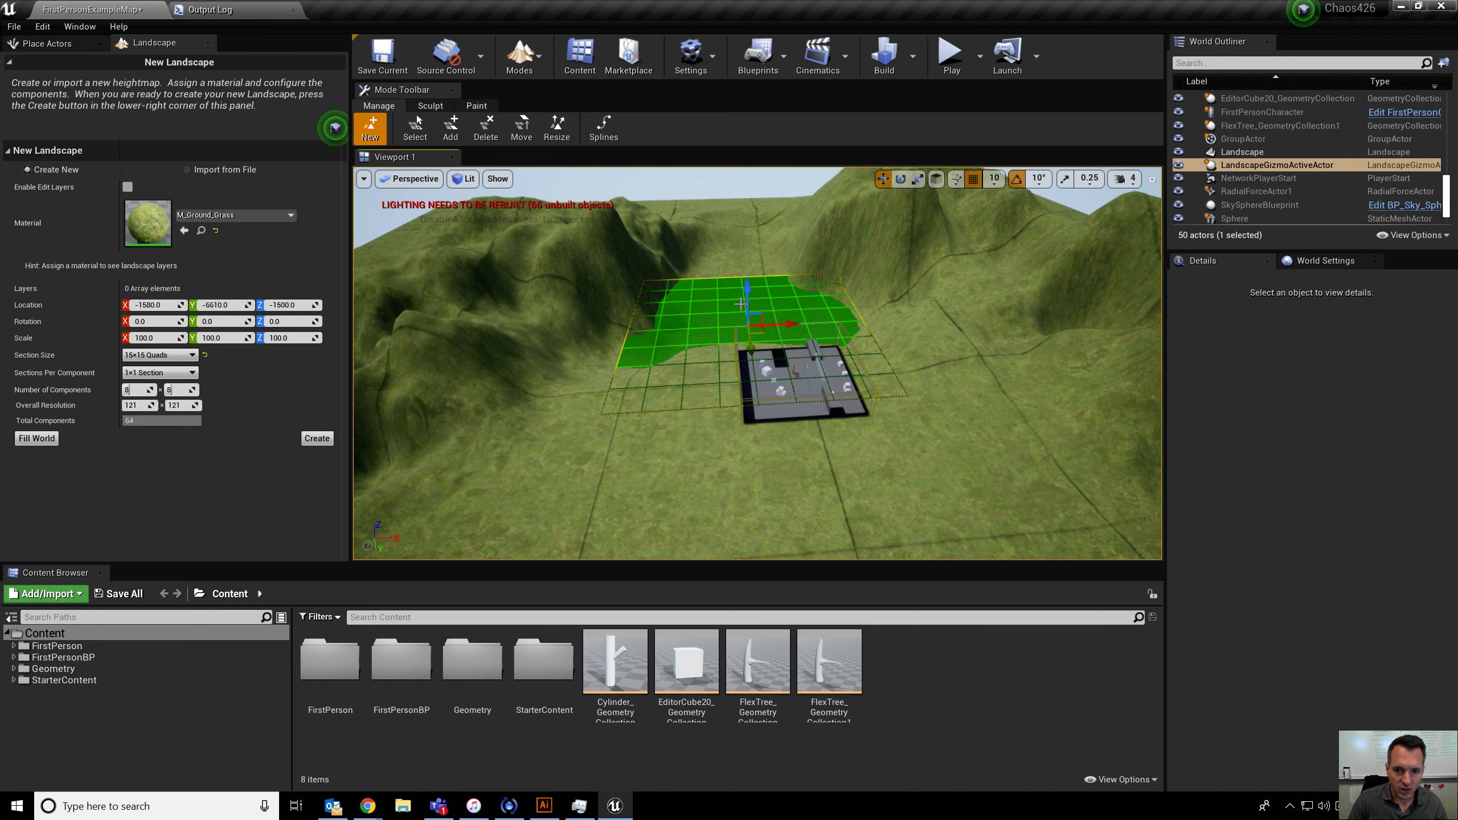
drag(750, 345, 743, 316)
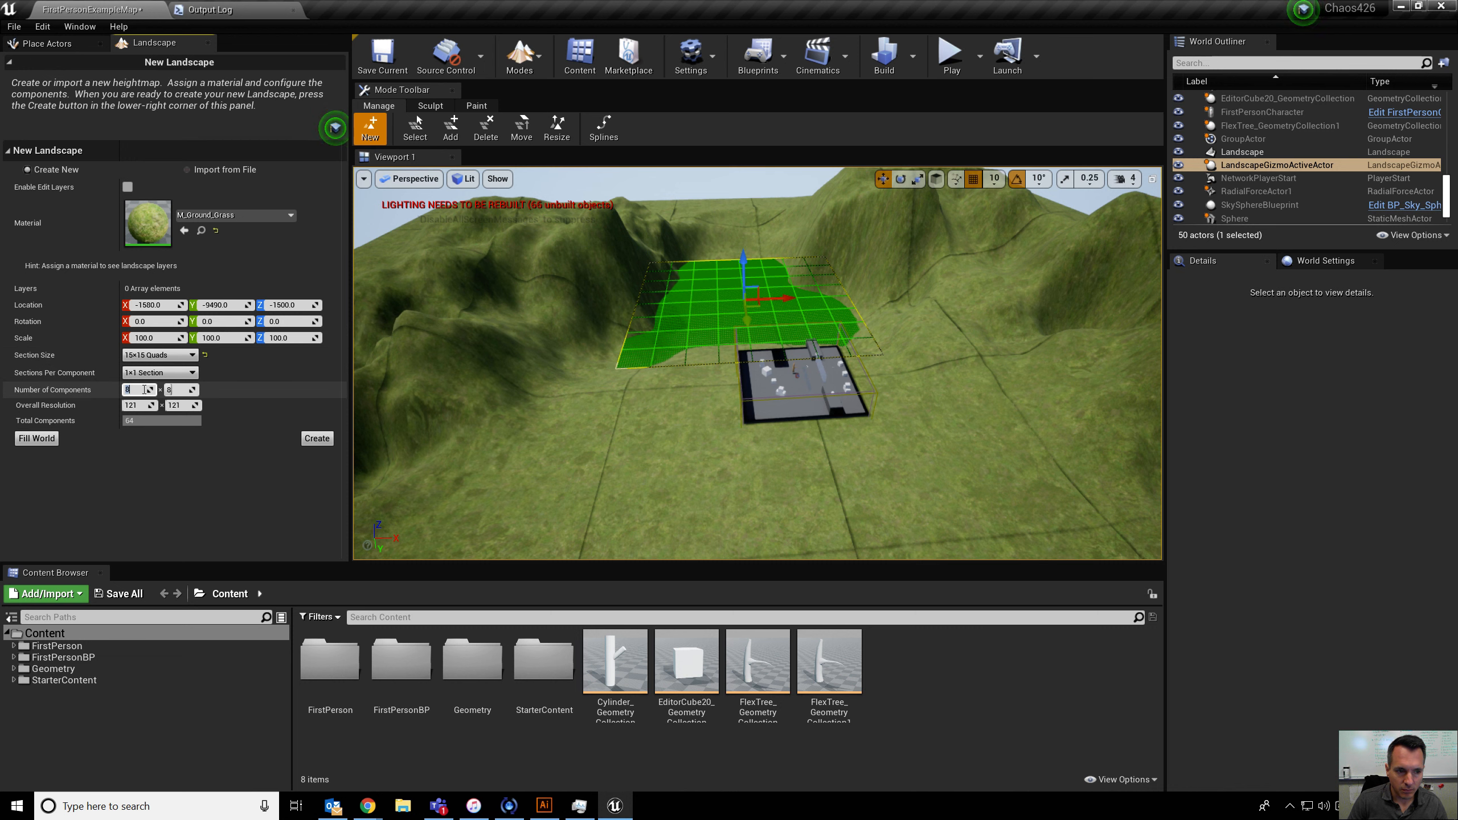
click(143, 390)
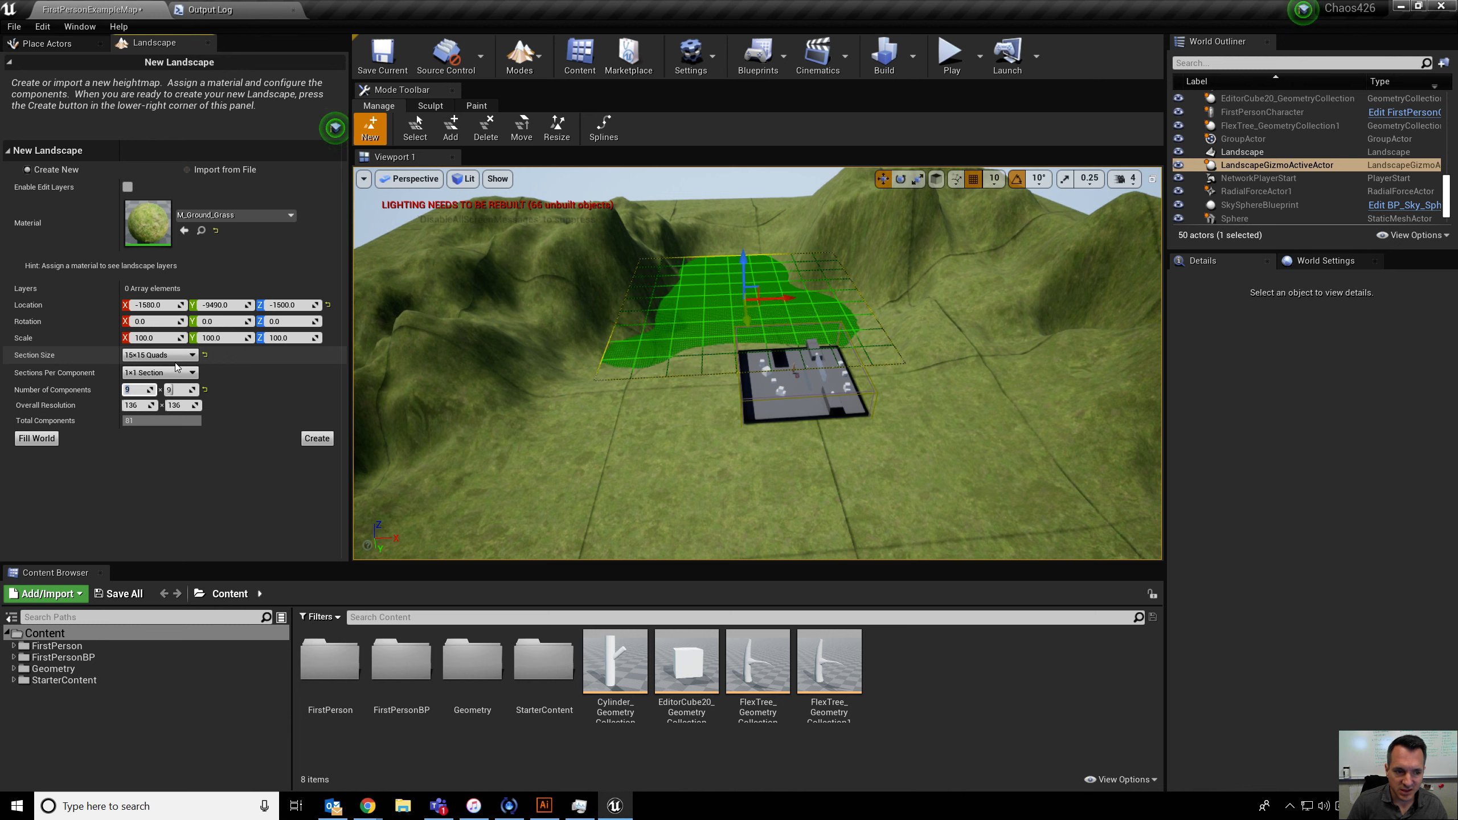
right_drag(631, 370, 739, 356)
key(w)
key(a)
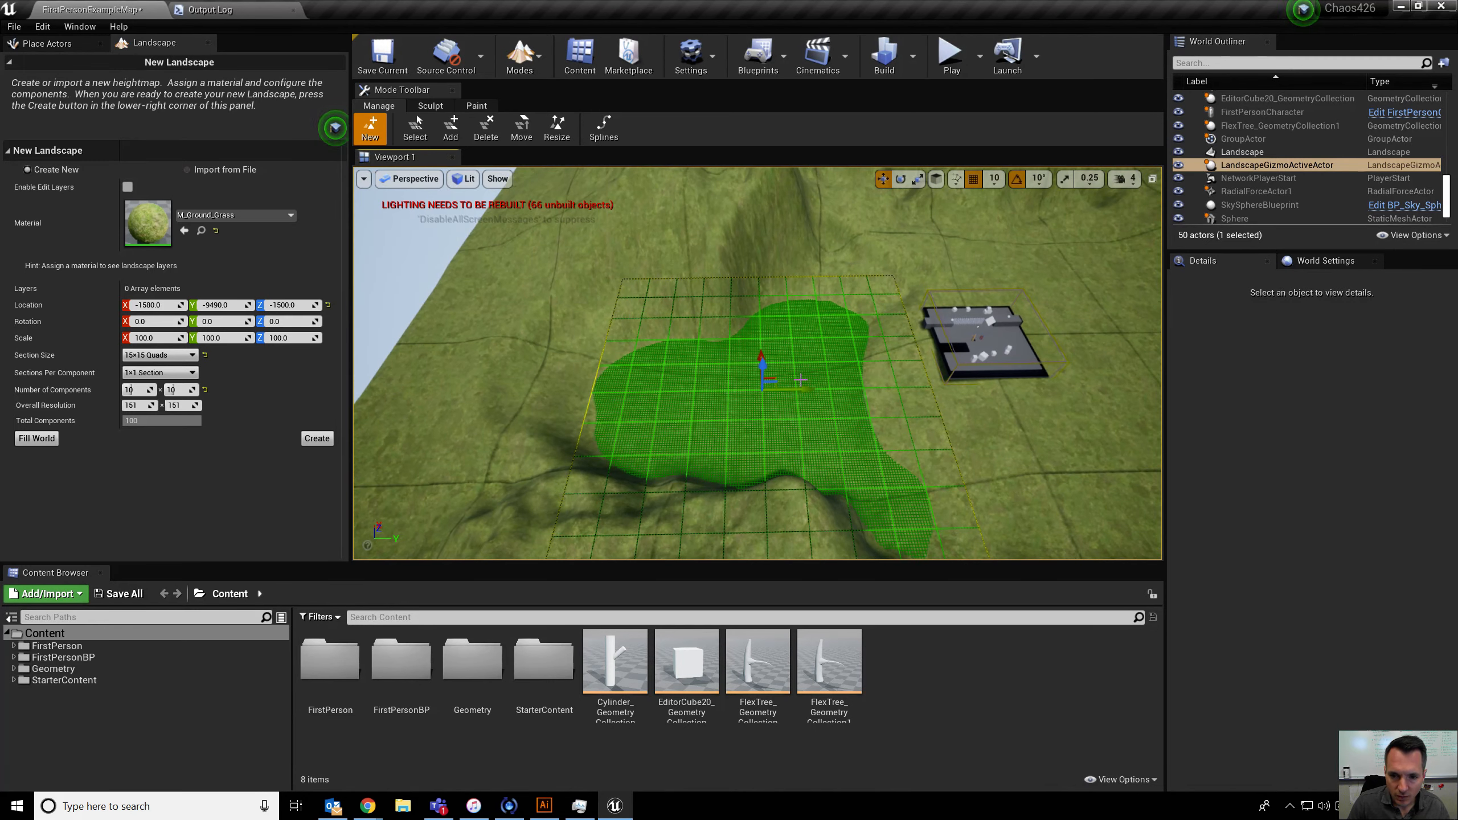
Shift the new landscape preview to Y location -10550 so it sits over the valley
drag(804, 389, 780, 391)
right_drag(951, 458, 867, 458)
key(d)
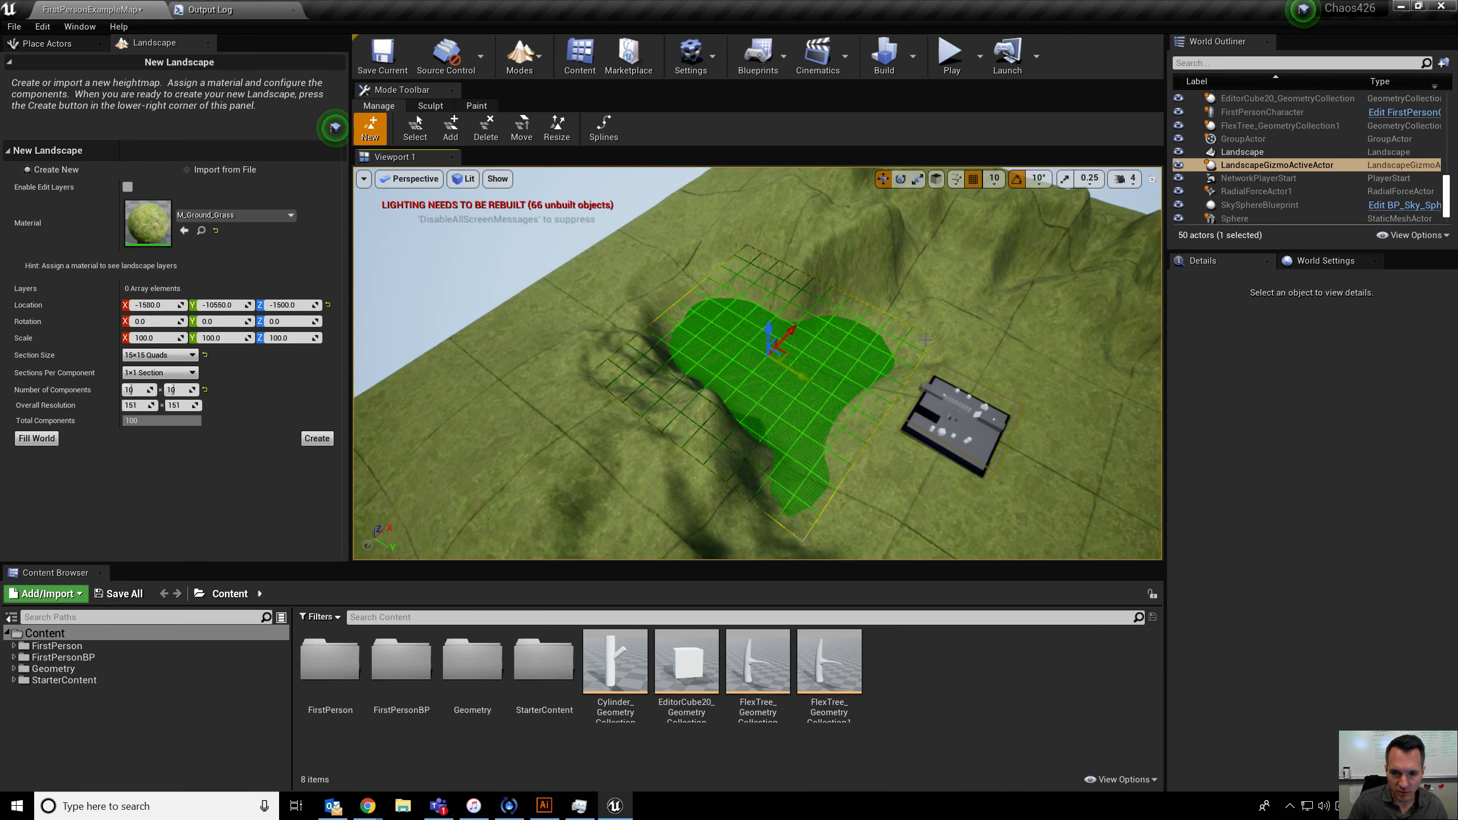
key(d)
right_drag(926, 339, 855, 314)
key(w)
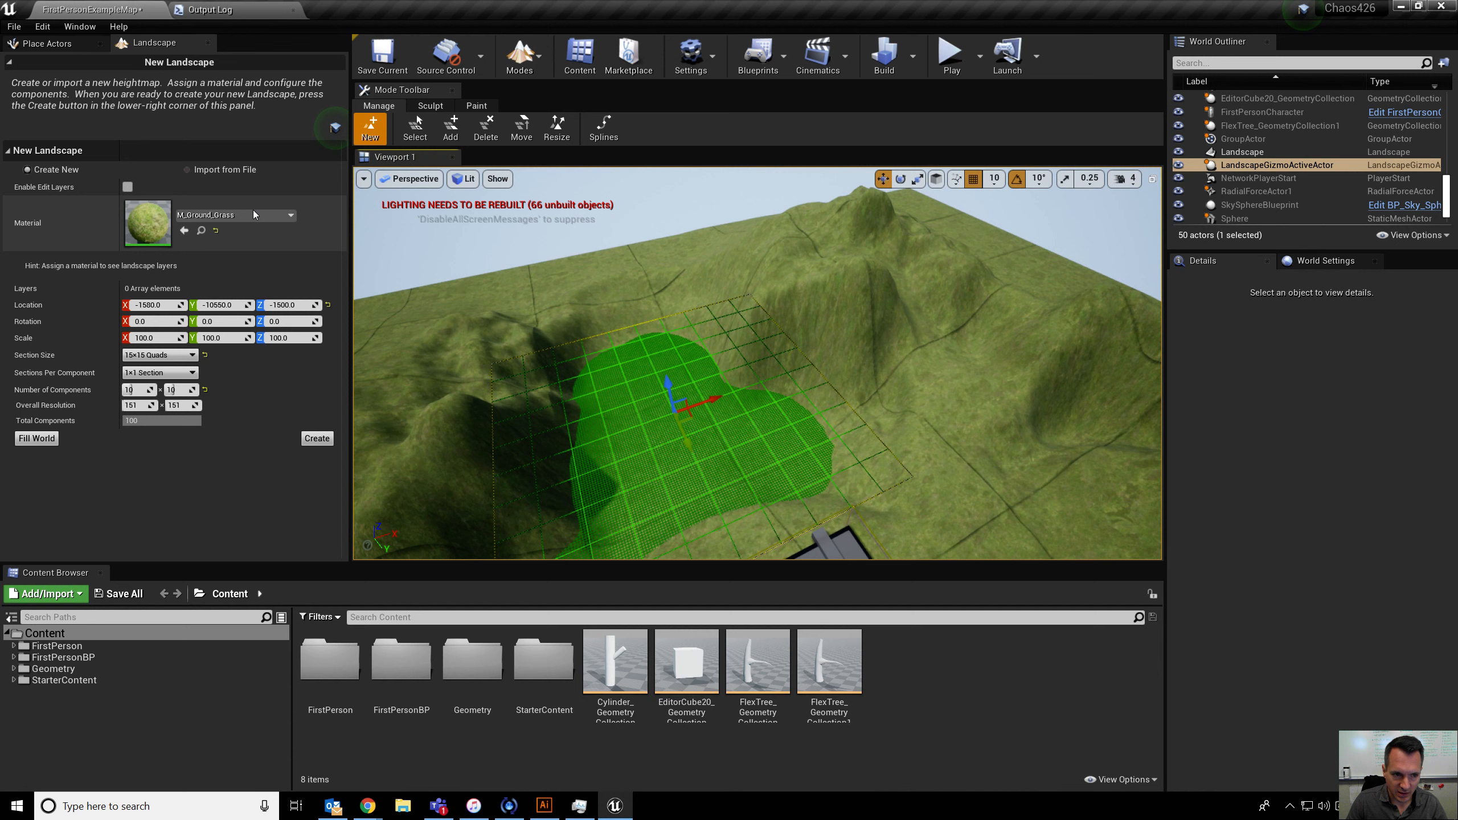
Assign the M_Water_Lake material to the new landscape and create it
click(254, 215)
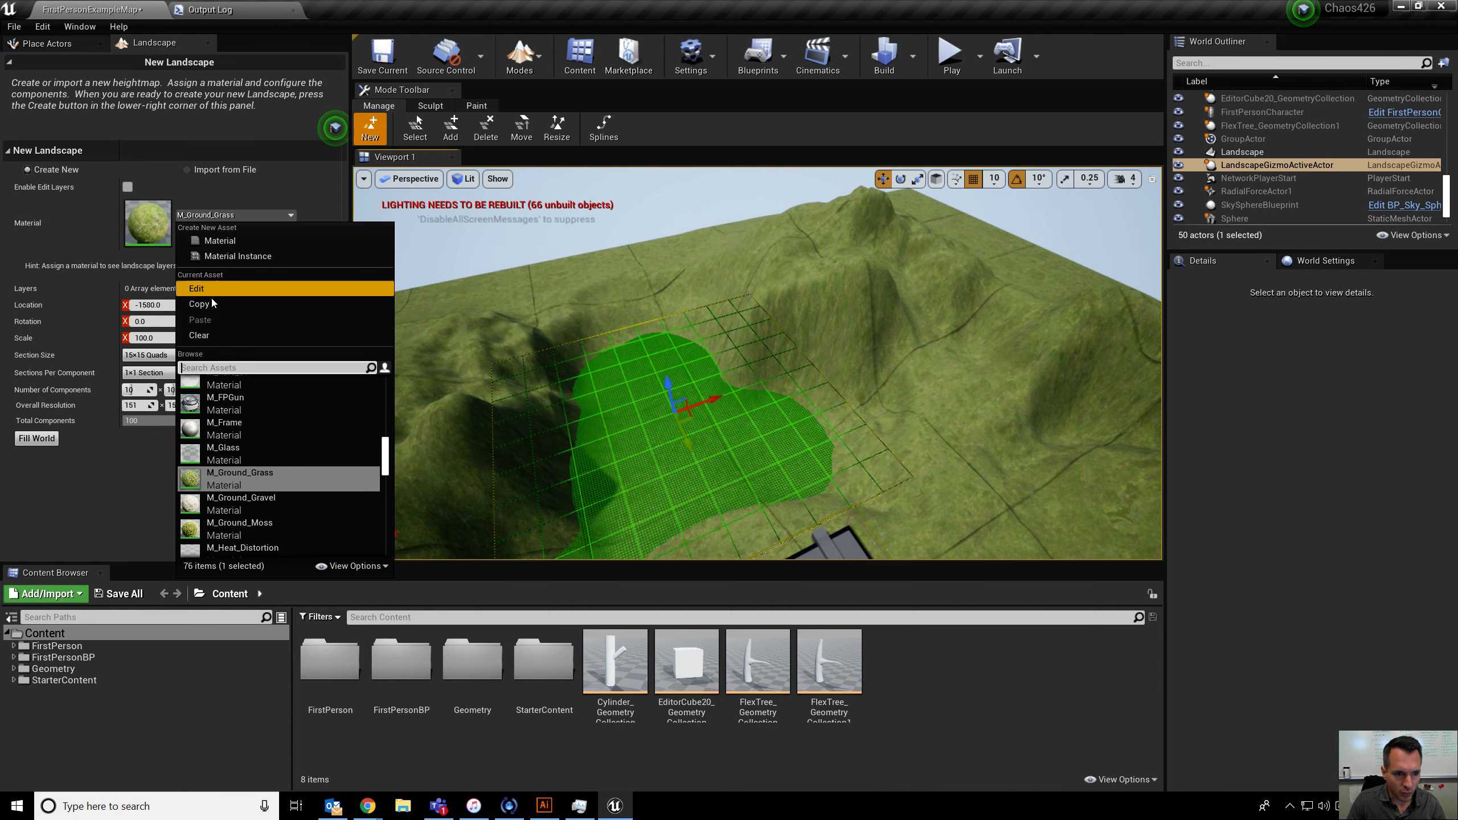
text(water)
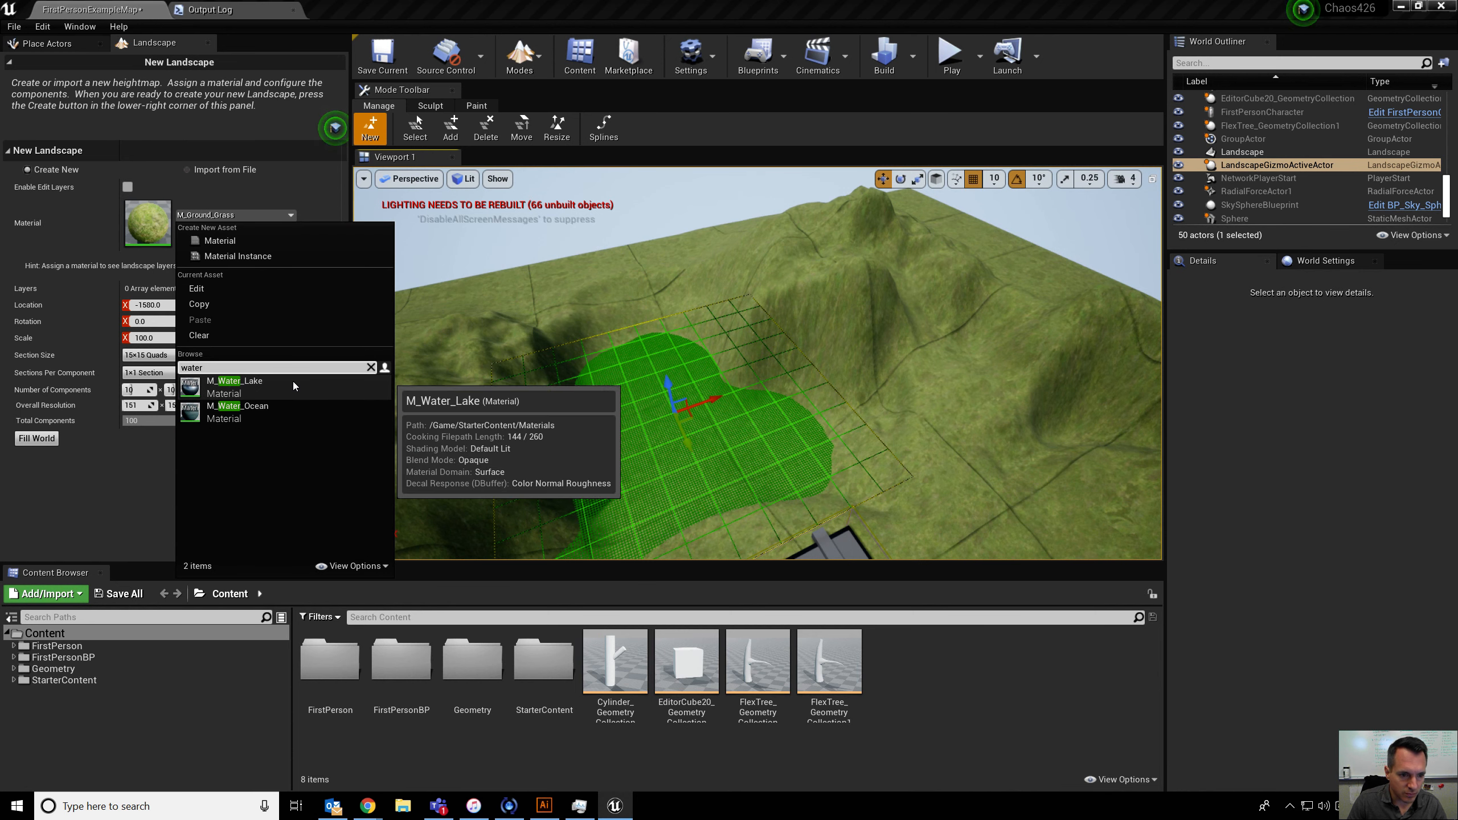
click(292, 388)
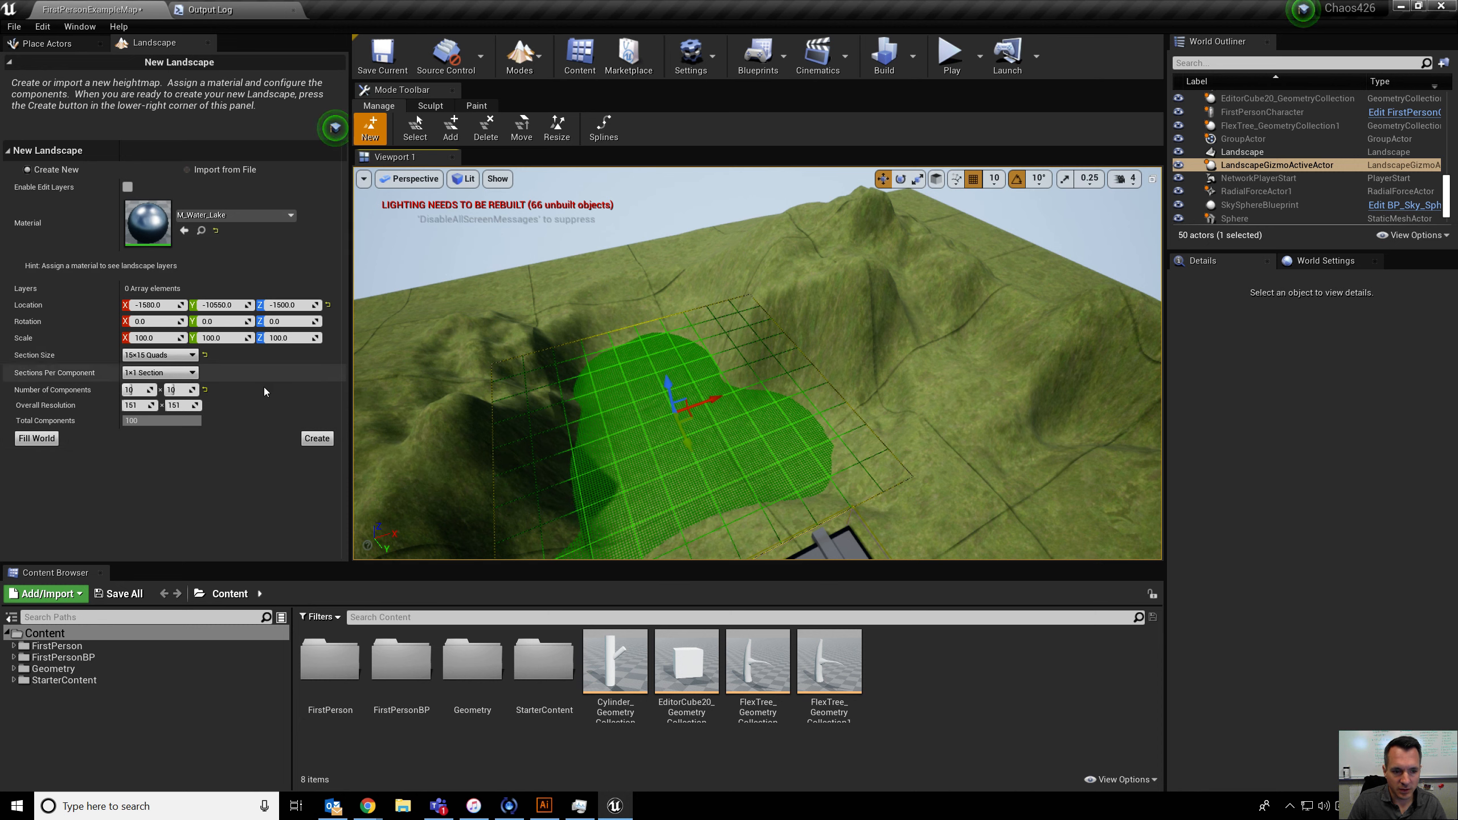
click(316, 438)
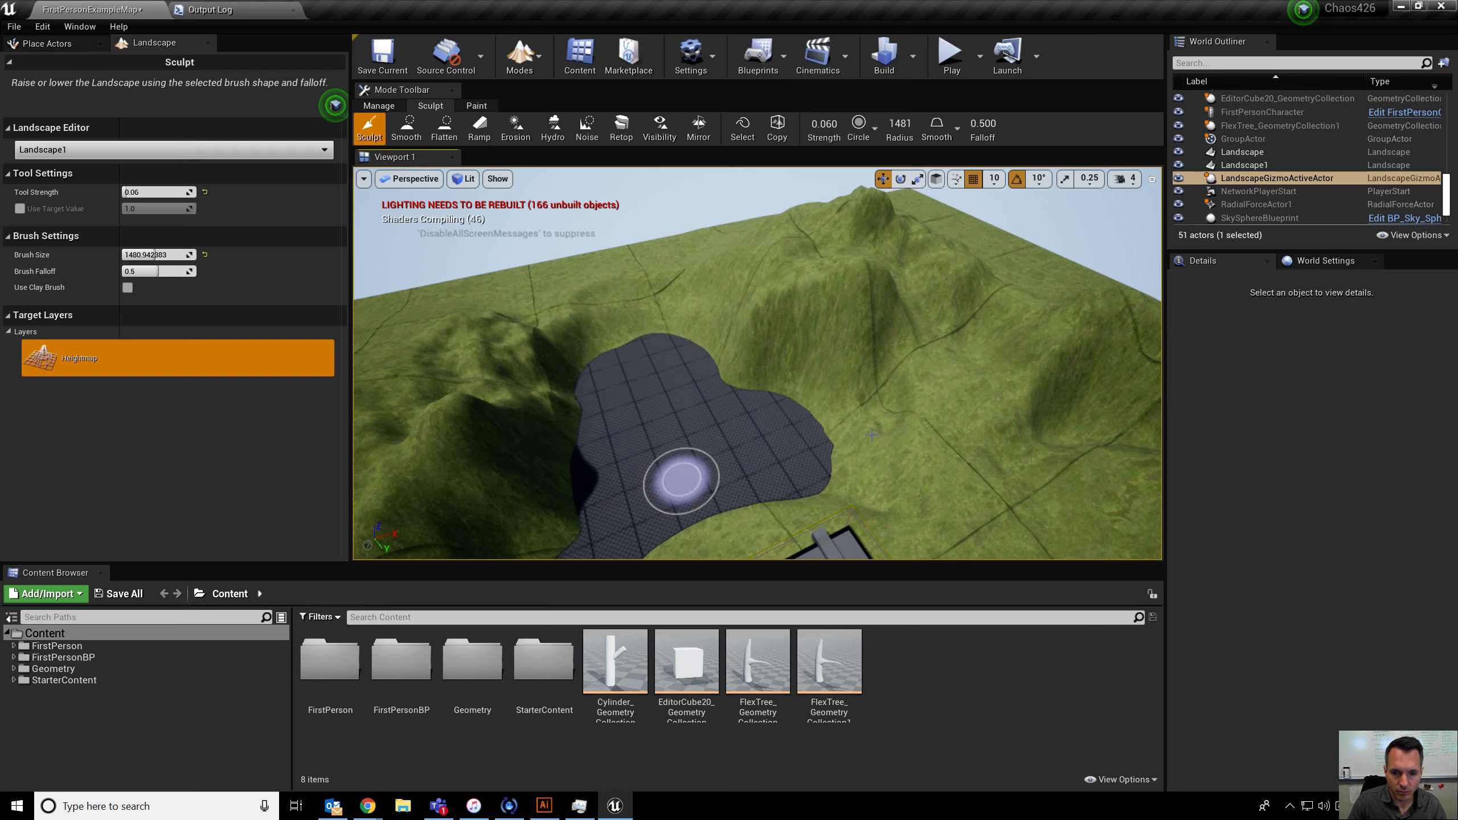
Leave landscape editing for Select mode and place a Planar Reflection actor on the lake surface
key(w)
mouse_move(764, 417)
right_down()
mouse_move(772, 460)
mouse_move(730, 397)
mouse_move(752, 400)
right_up()
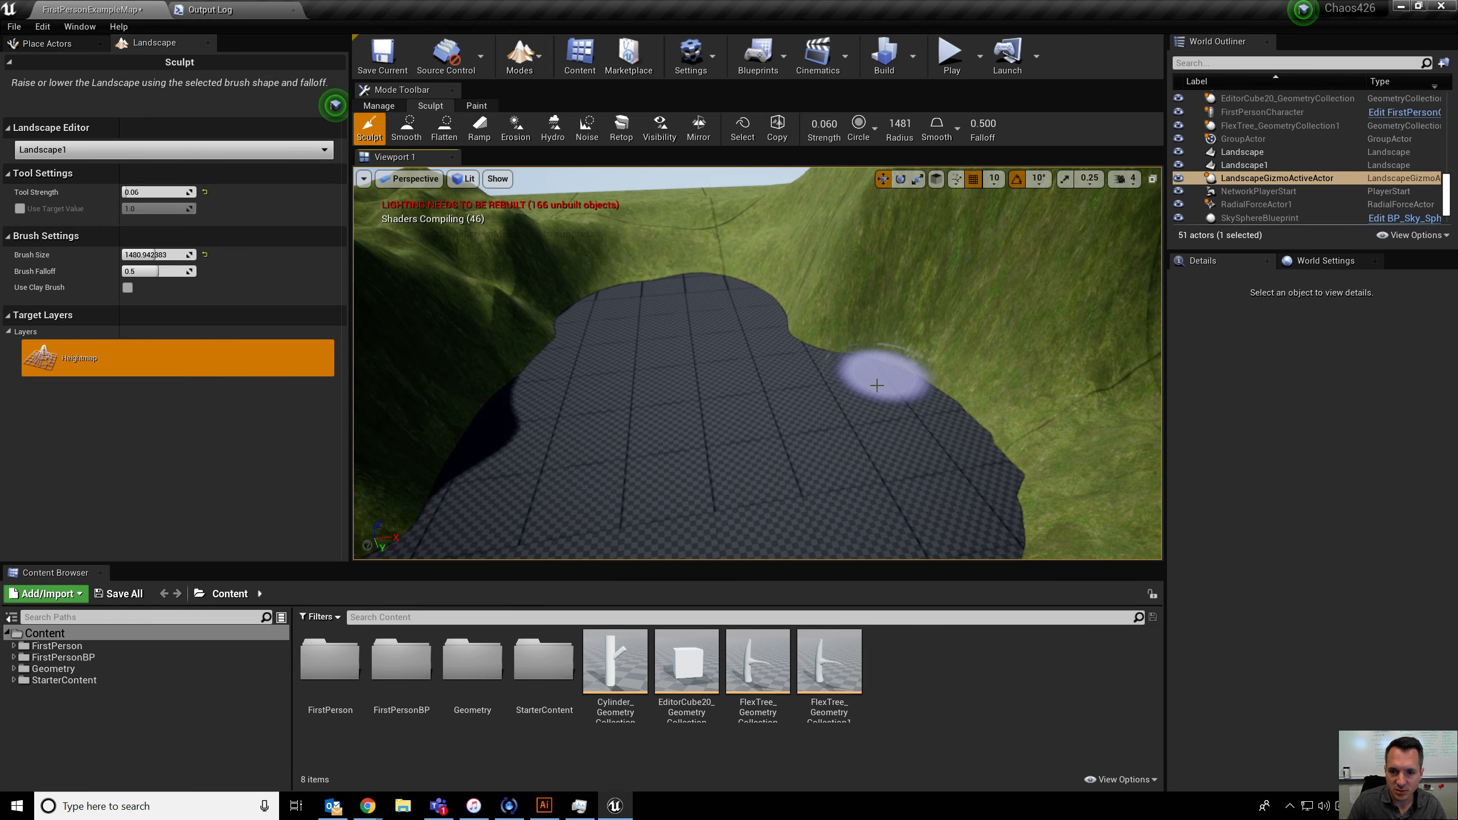
mouse_move(790, 397)
right_down()
mouse_move(822, 415)
mouse_move(759, 398)
mouse_move(764, 425)
right_up()
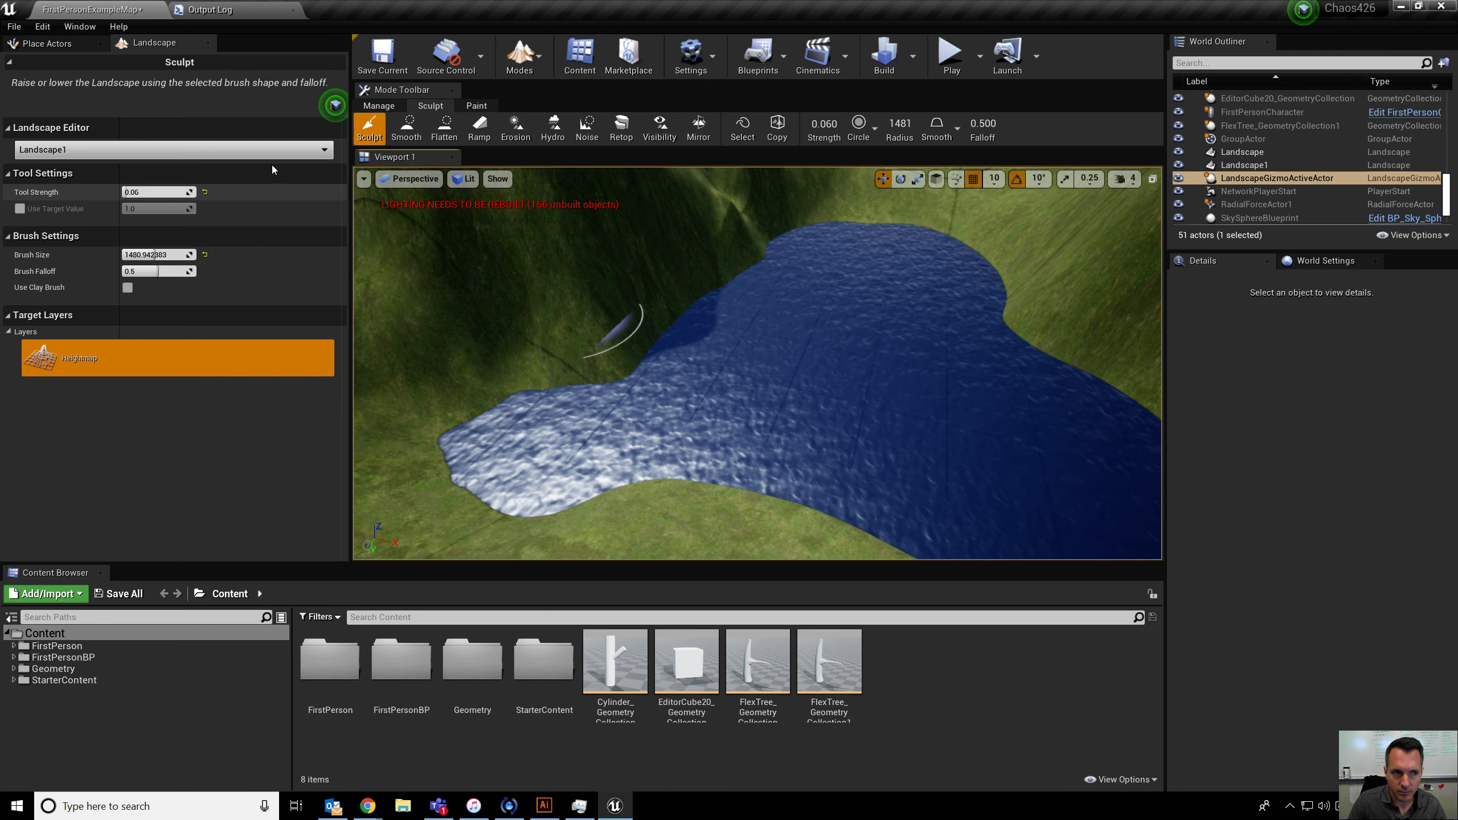
click(56, 44)
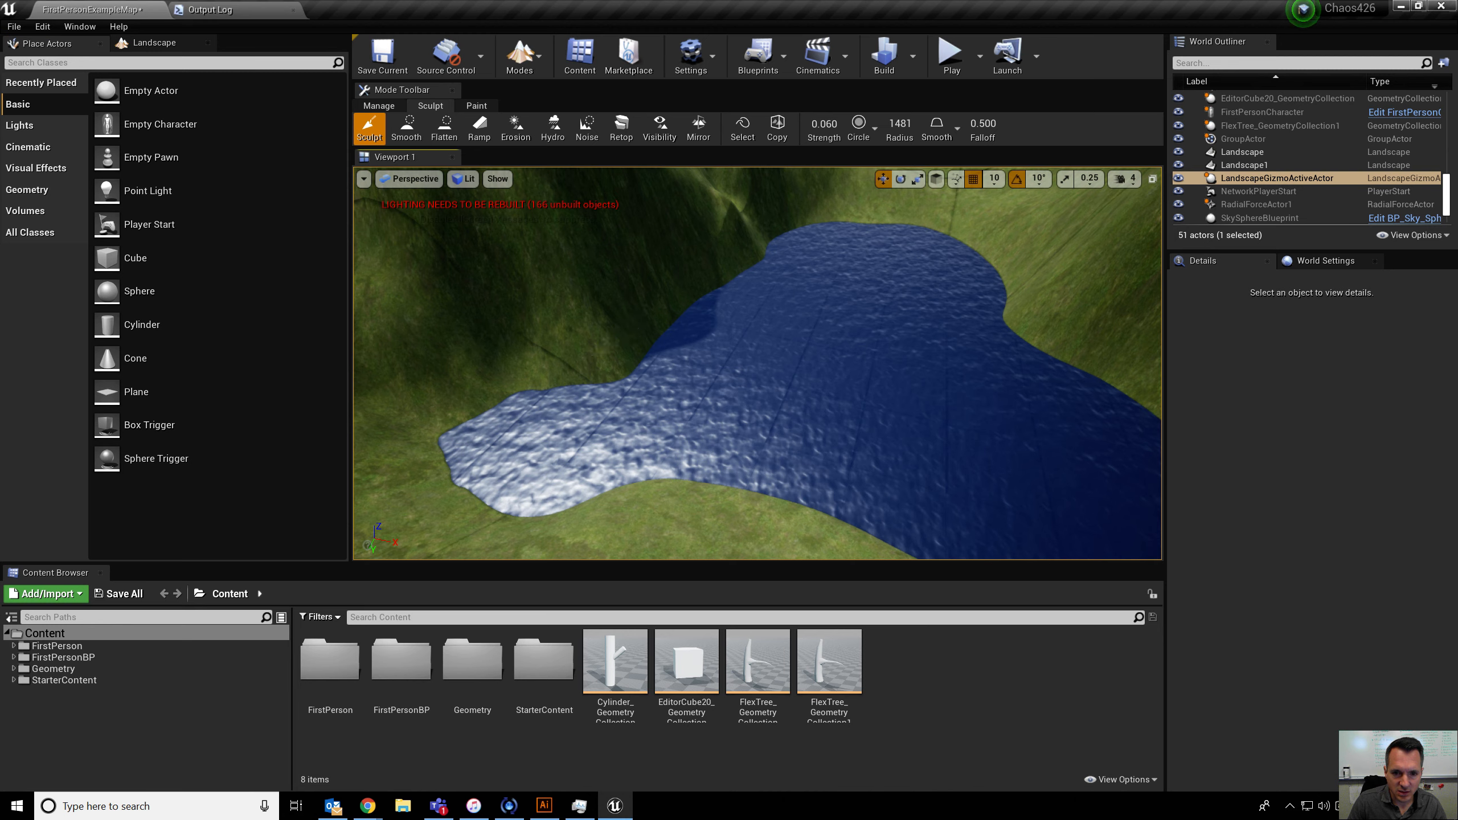
right_drag(525, 288, 536, 284)
click(520, 58)
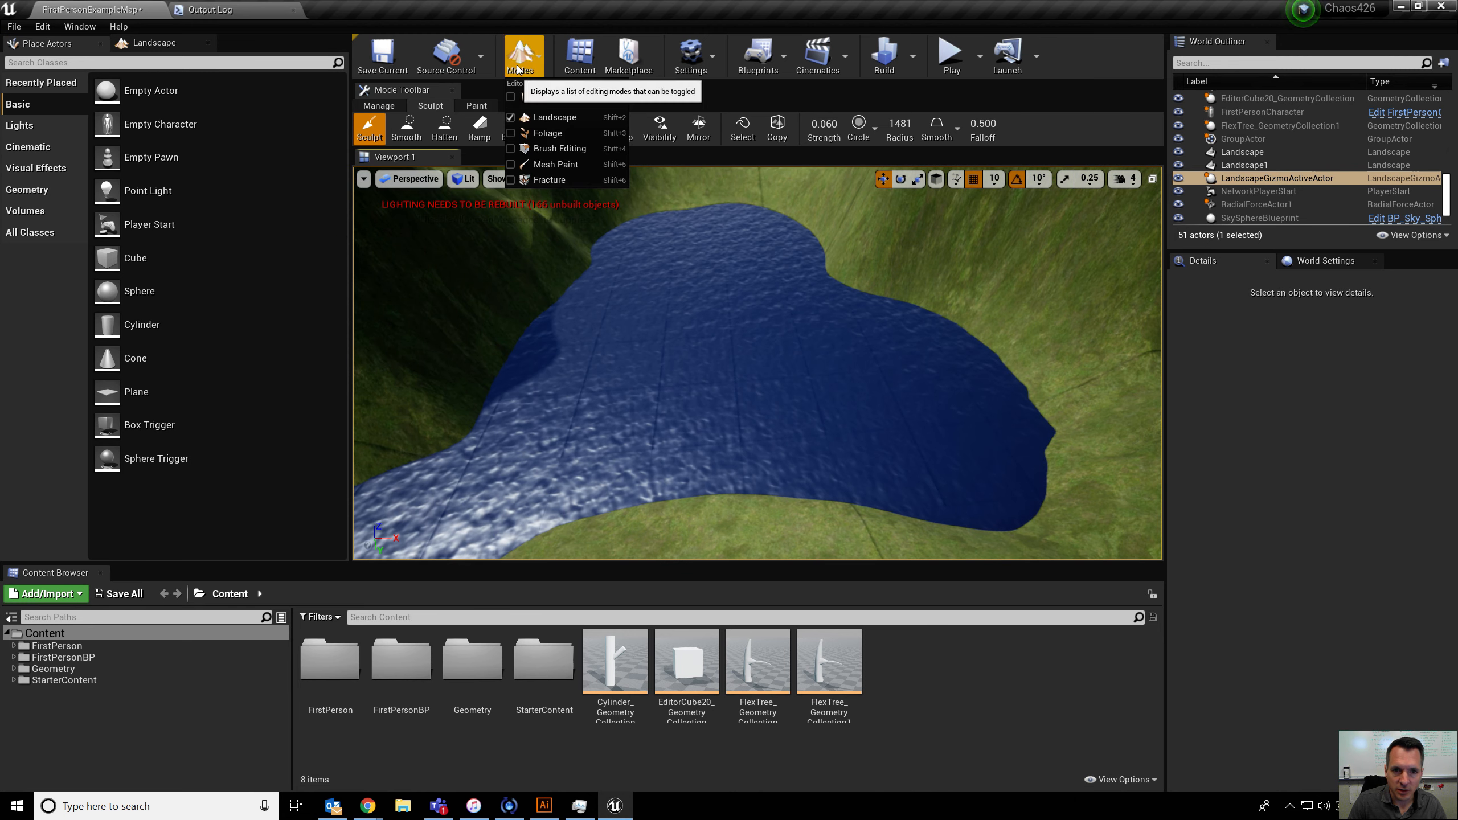
click(561, 97)
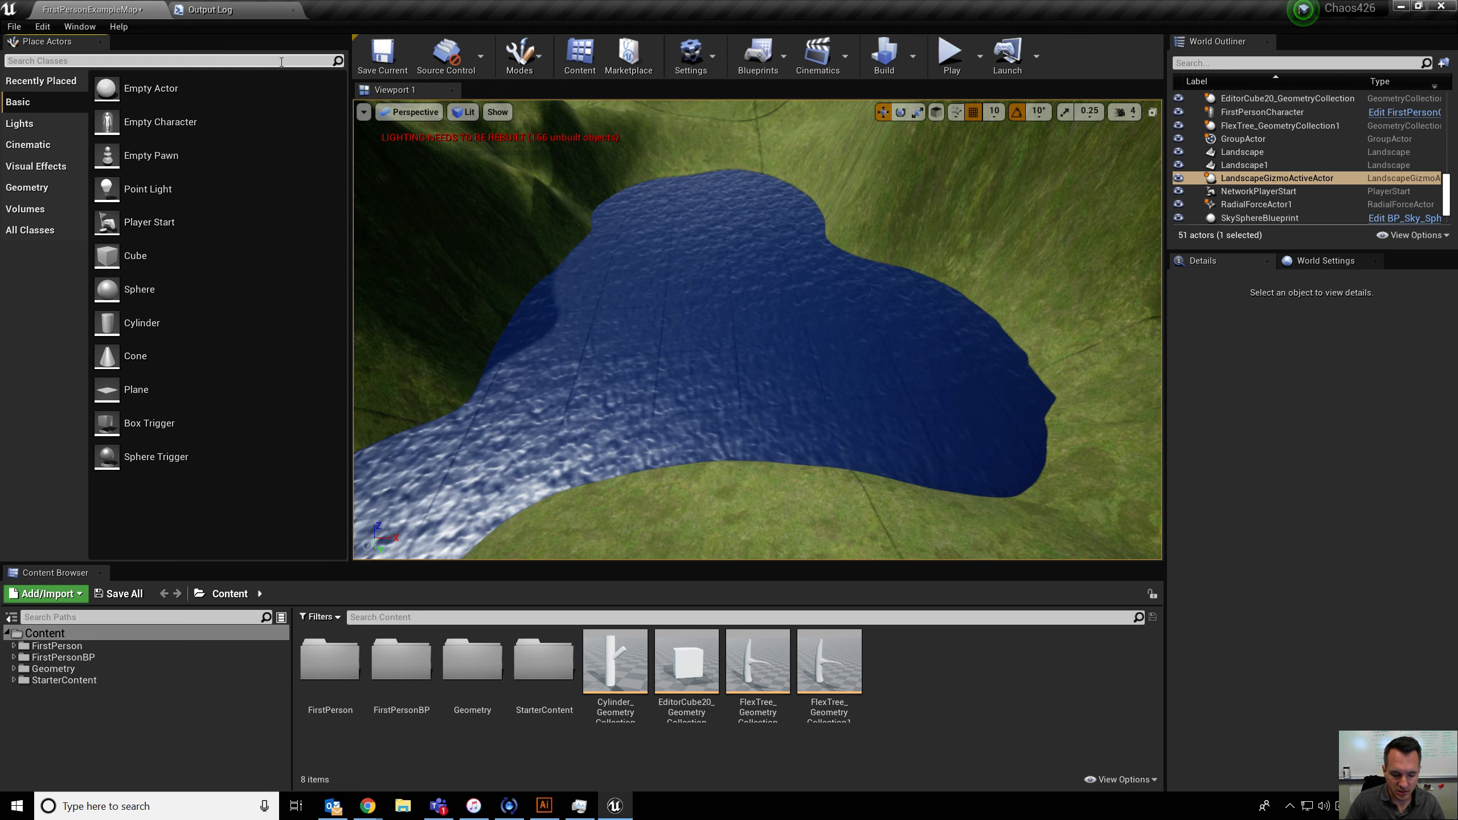
text(reflec)
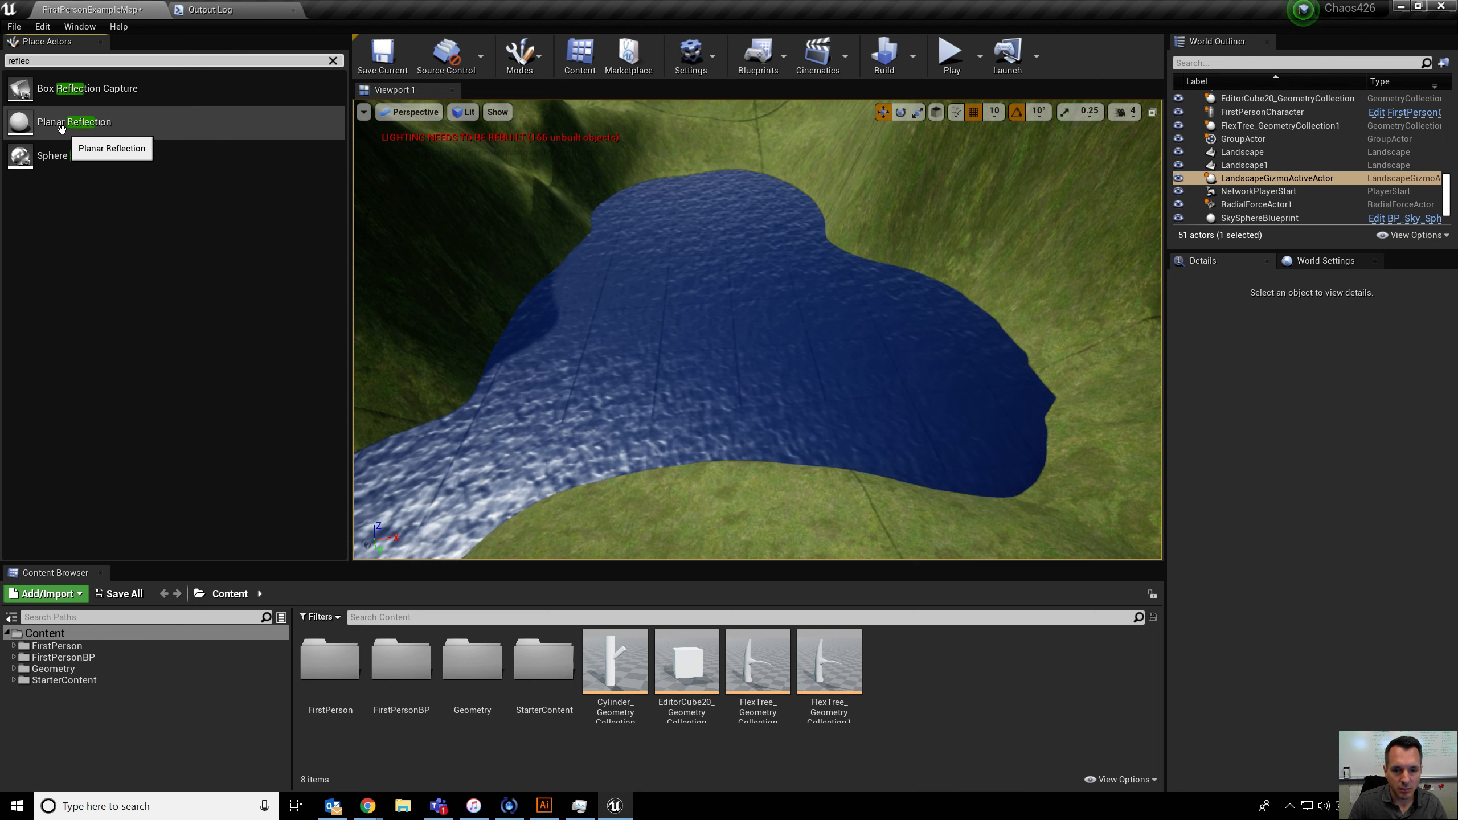
drag(62, 128, 697, 377)
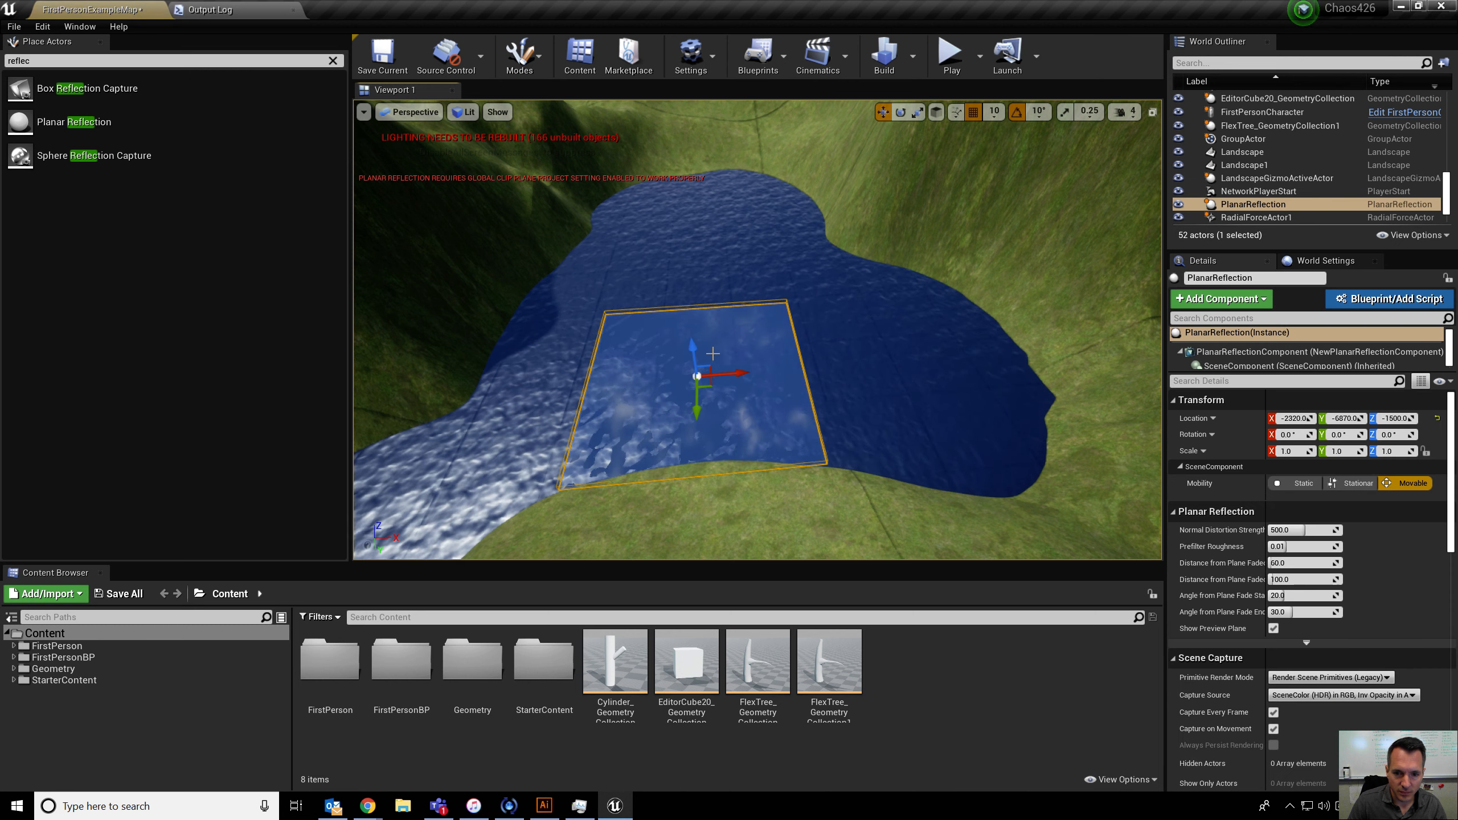
Scale the planar reflection to about 3.68 × 5.12 and move it to location -1010, -8390, -1840 to span the lake
mouse_move(693, 349)
mouse_down()
mouse_move(691, 336)
mouse_move(697, 386)
mouse_move(748, 362)
mouse_move(697, 377)
mouse_up()
key(r)
key(w)
key(r)
right_drag(697, 377, 855, 446)
key(s)
drag(750, 363, 663, 350)
key(w)
mouse_move(755, 339)
mouse_down()
mouse_move(761, 299)
mouse_move(738, 341)
mouse_up()
key(r)
key(w)
right_drag(781, 362, 661, 341)
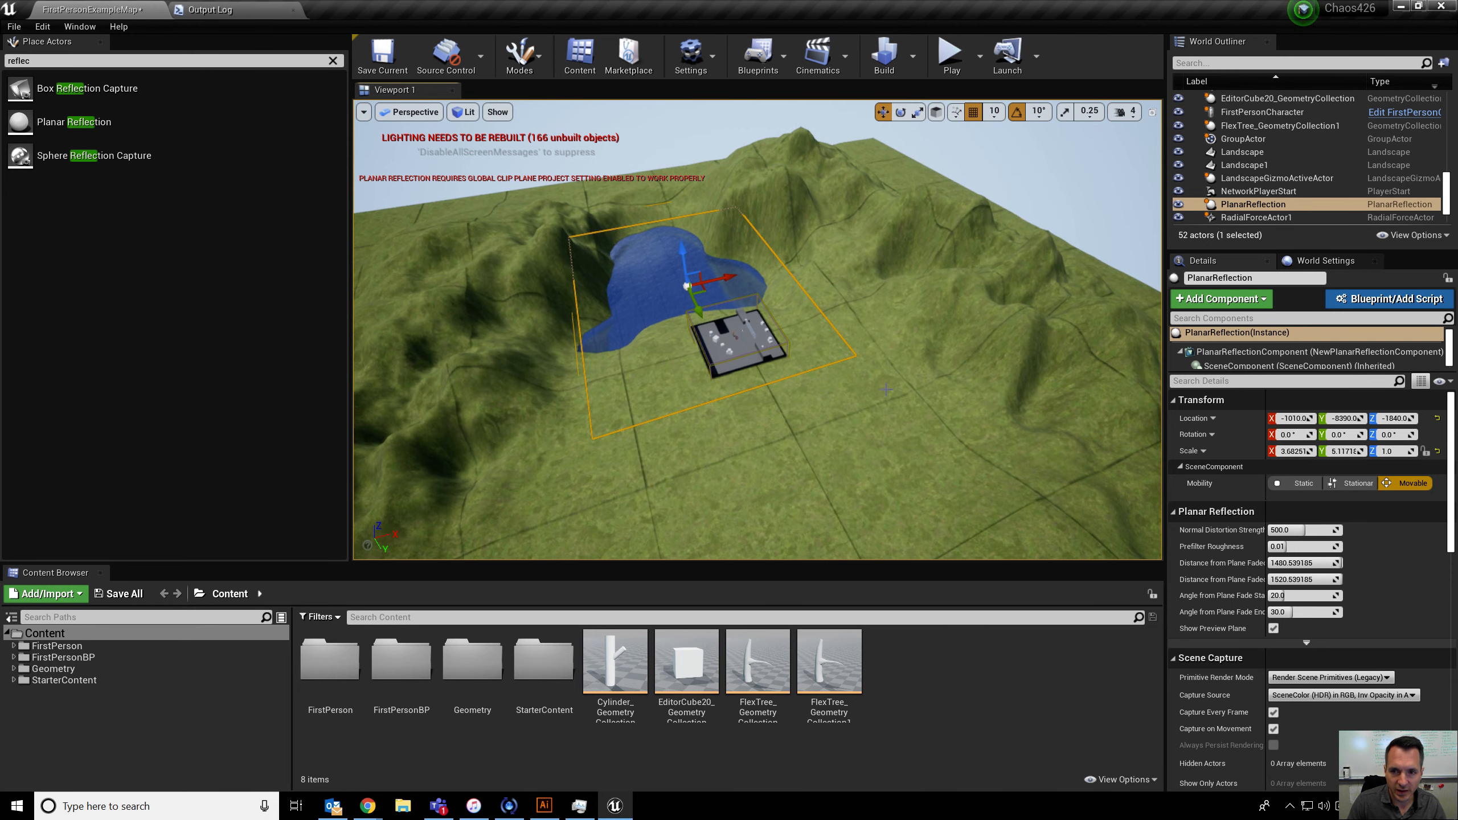
Build the level's lighting and look over the lake and arena while it processes
click(890, 69)
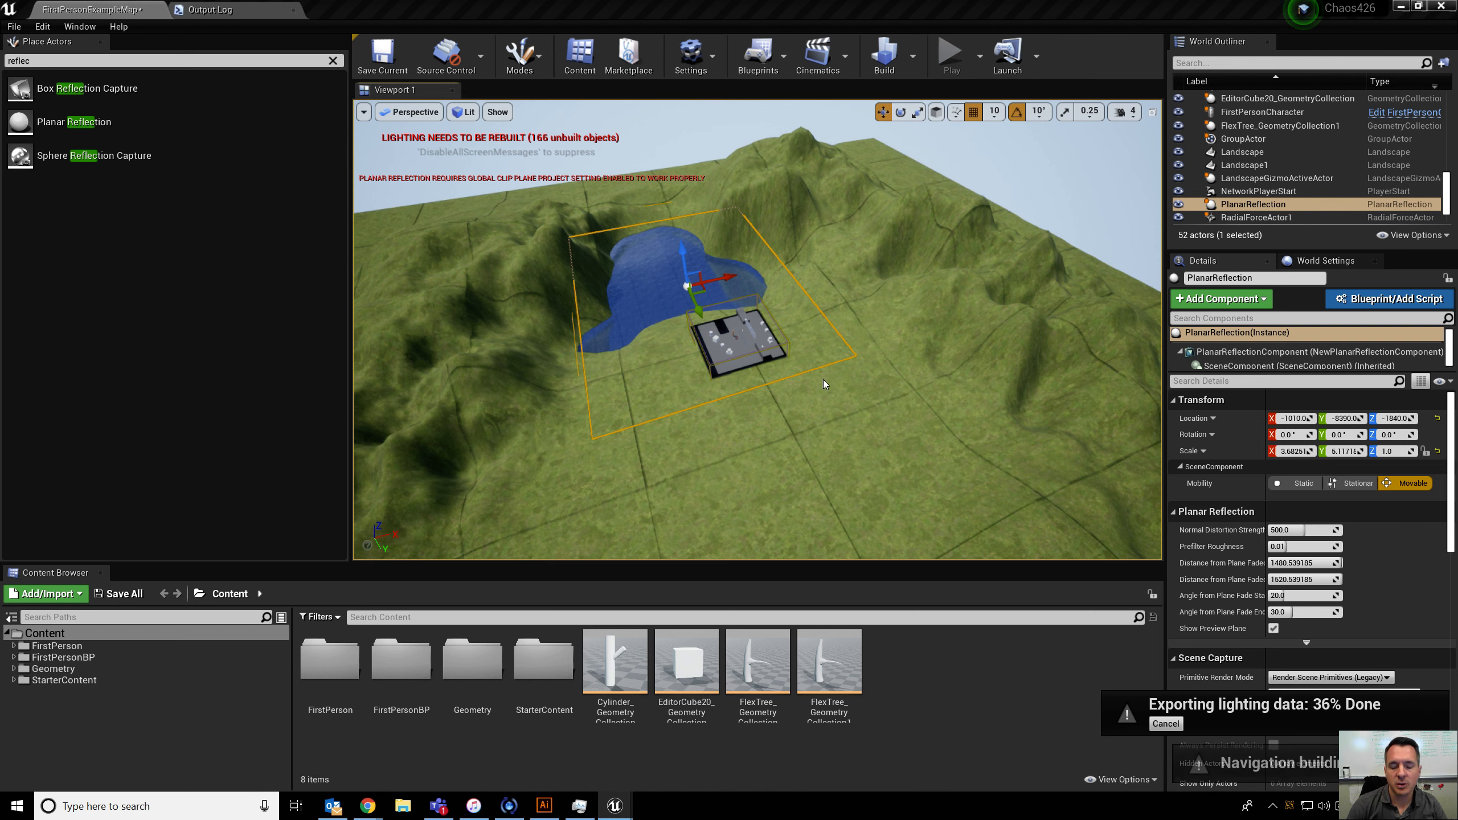
right_drag(896, 363, 810, 367)
key(w)
key(d)
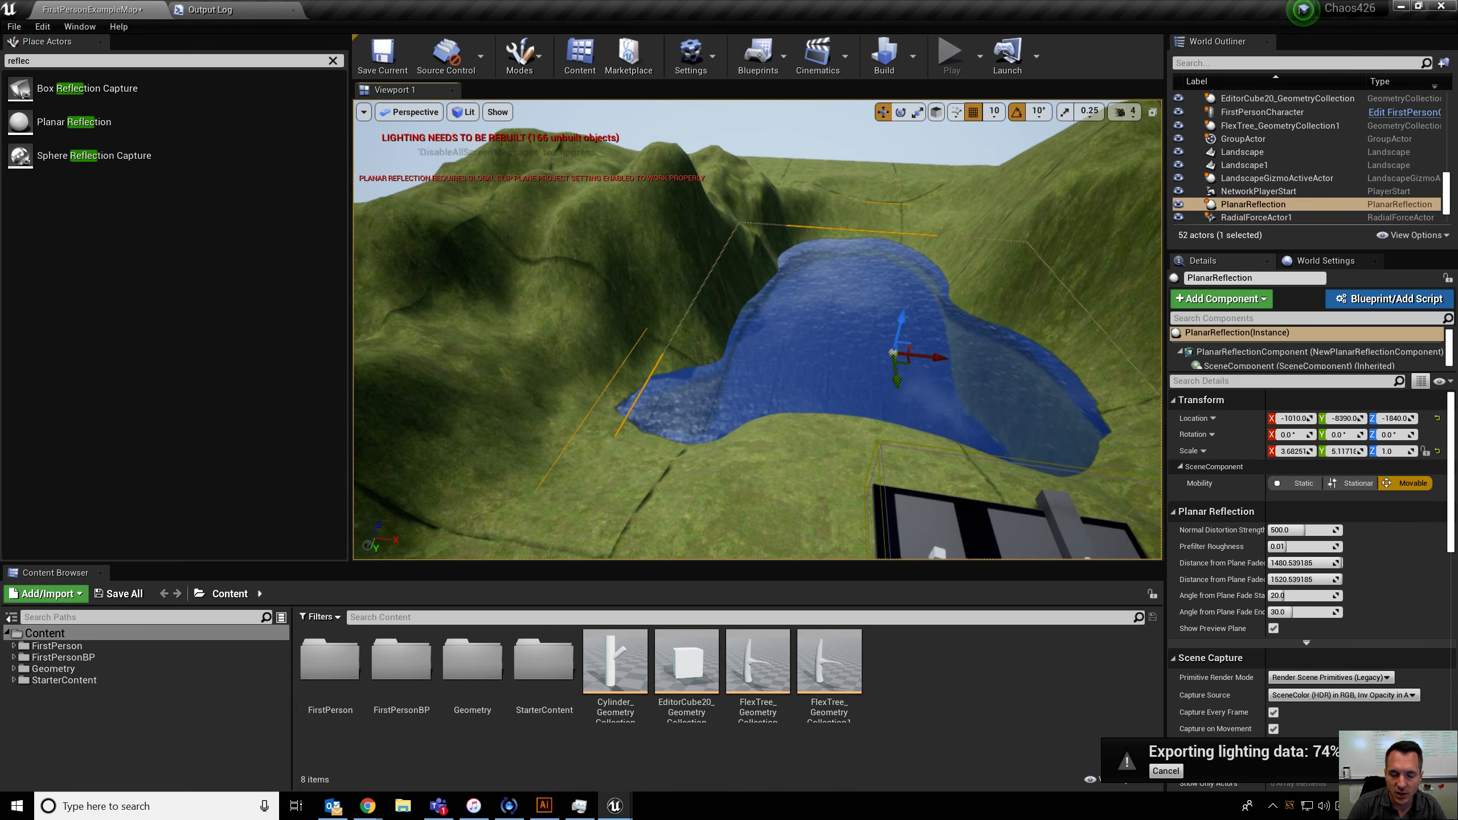
right_drag(675, 338, 970, 380)
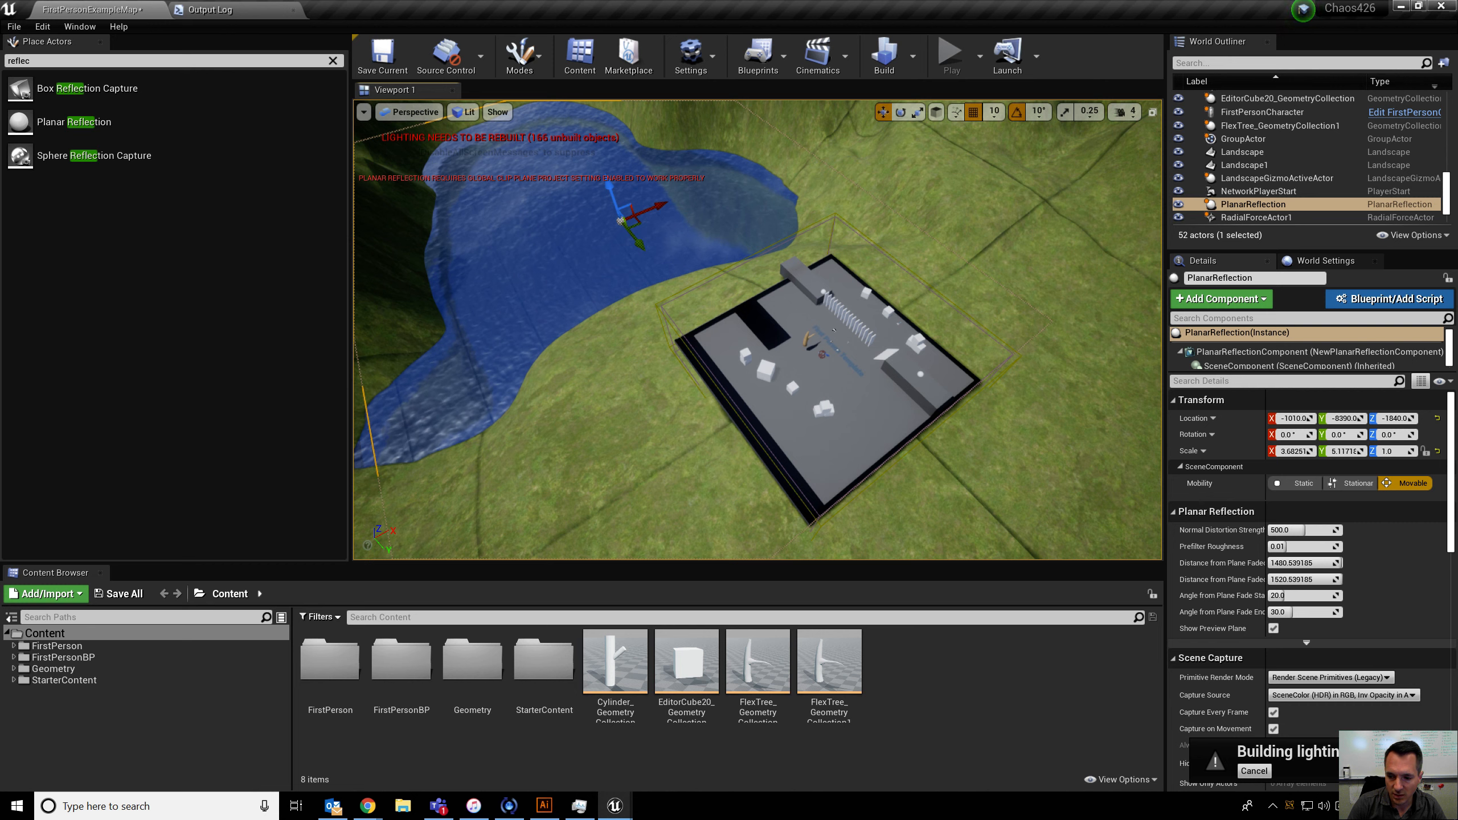
mouse_move(834, 330)
right_down()
mouse_move(749, 284)
mouse_move(804, 296)
mouse_move(873, 350)
mouse_move(743, 287)
mouse_move(815, 313)
right_up()
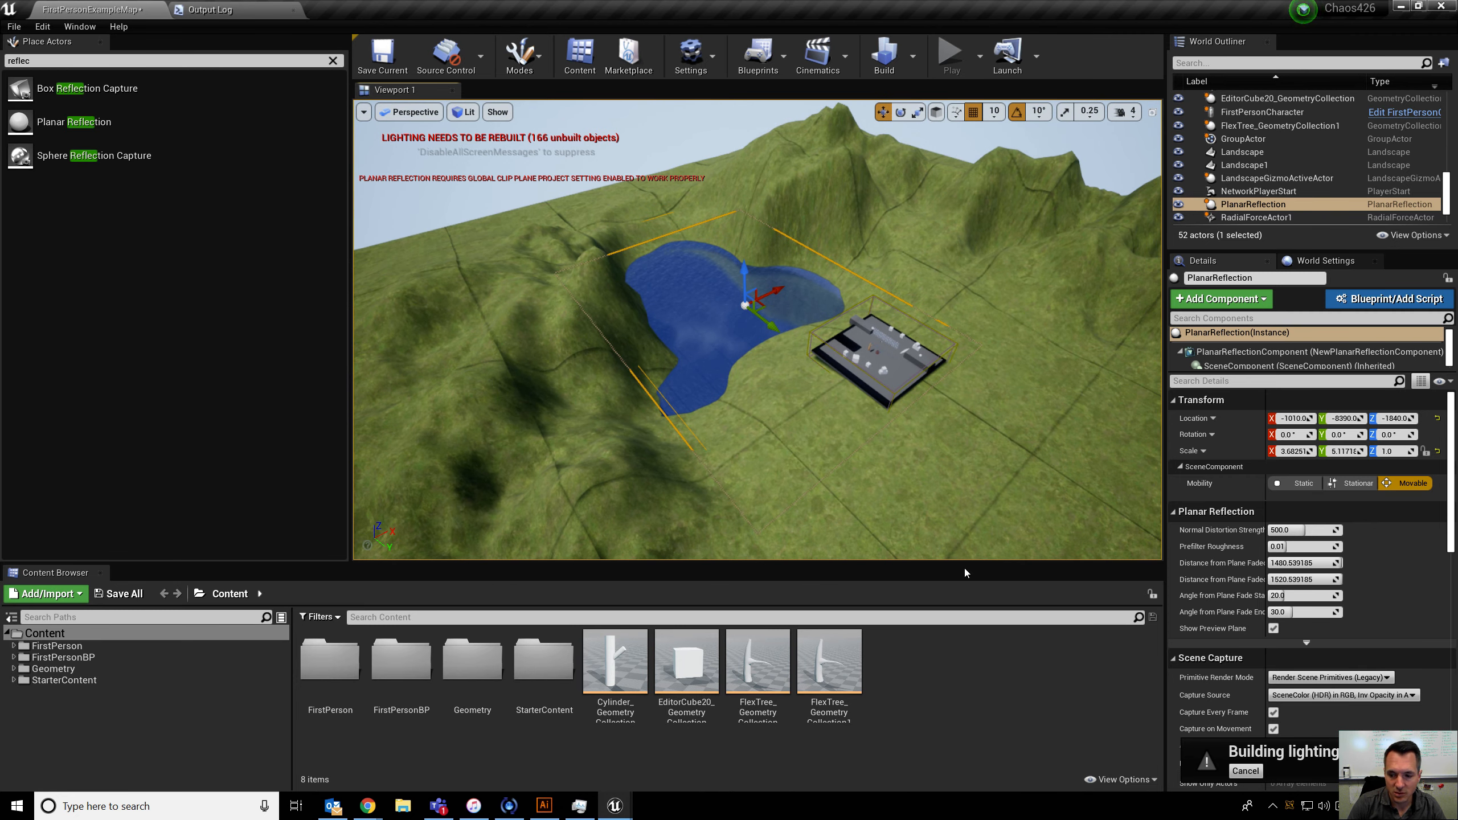
right_drag(932, 492, 958, 461)
key(w)
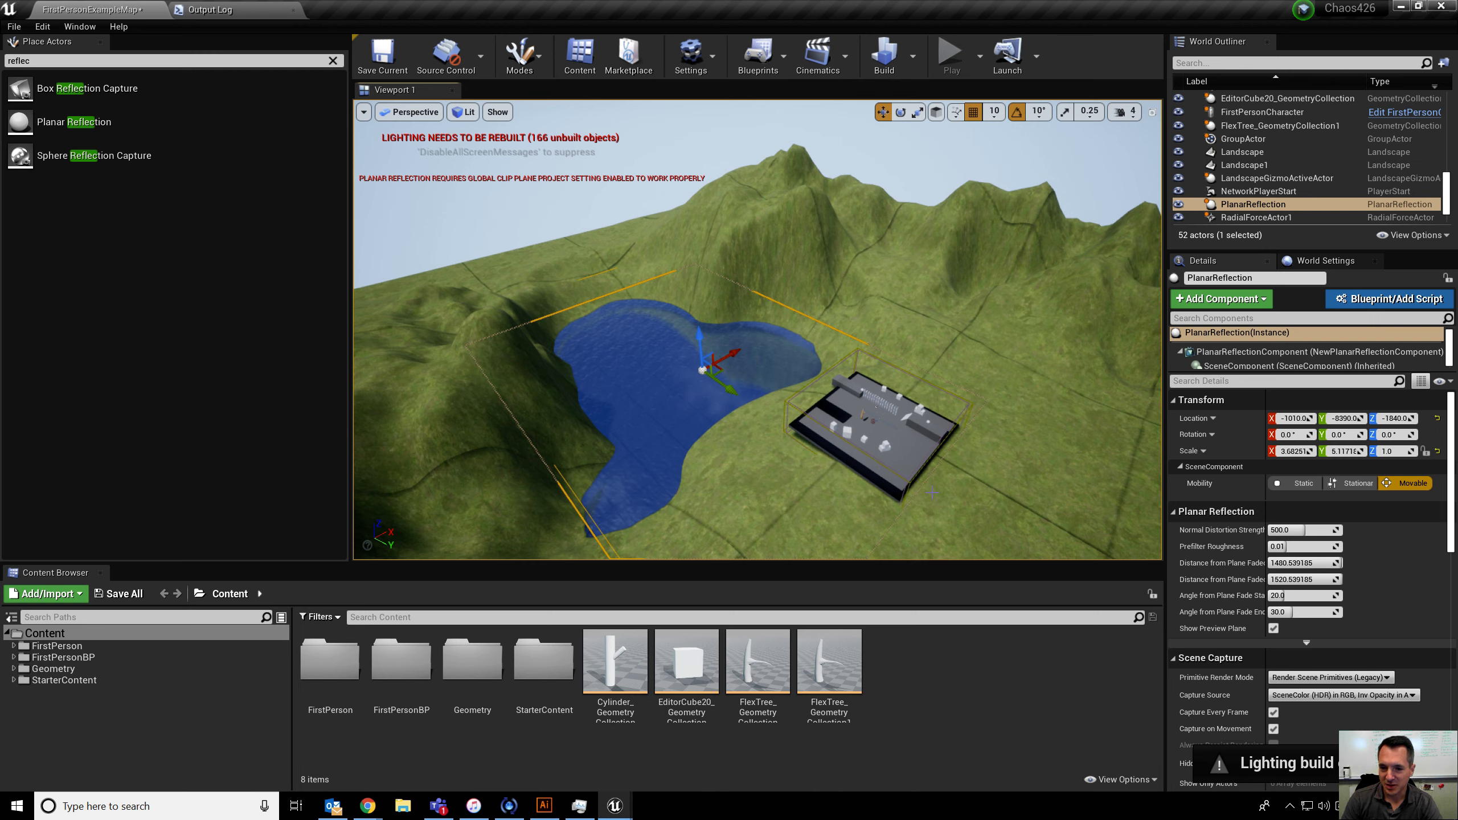
right_drag(1053, 369, 798, 364)
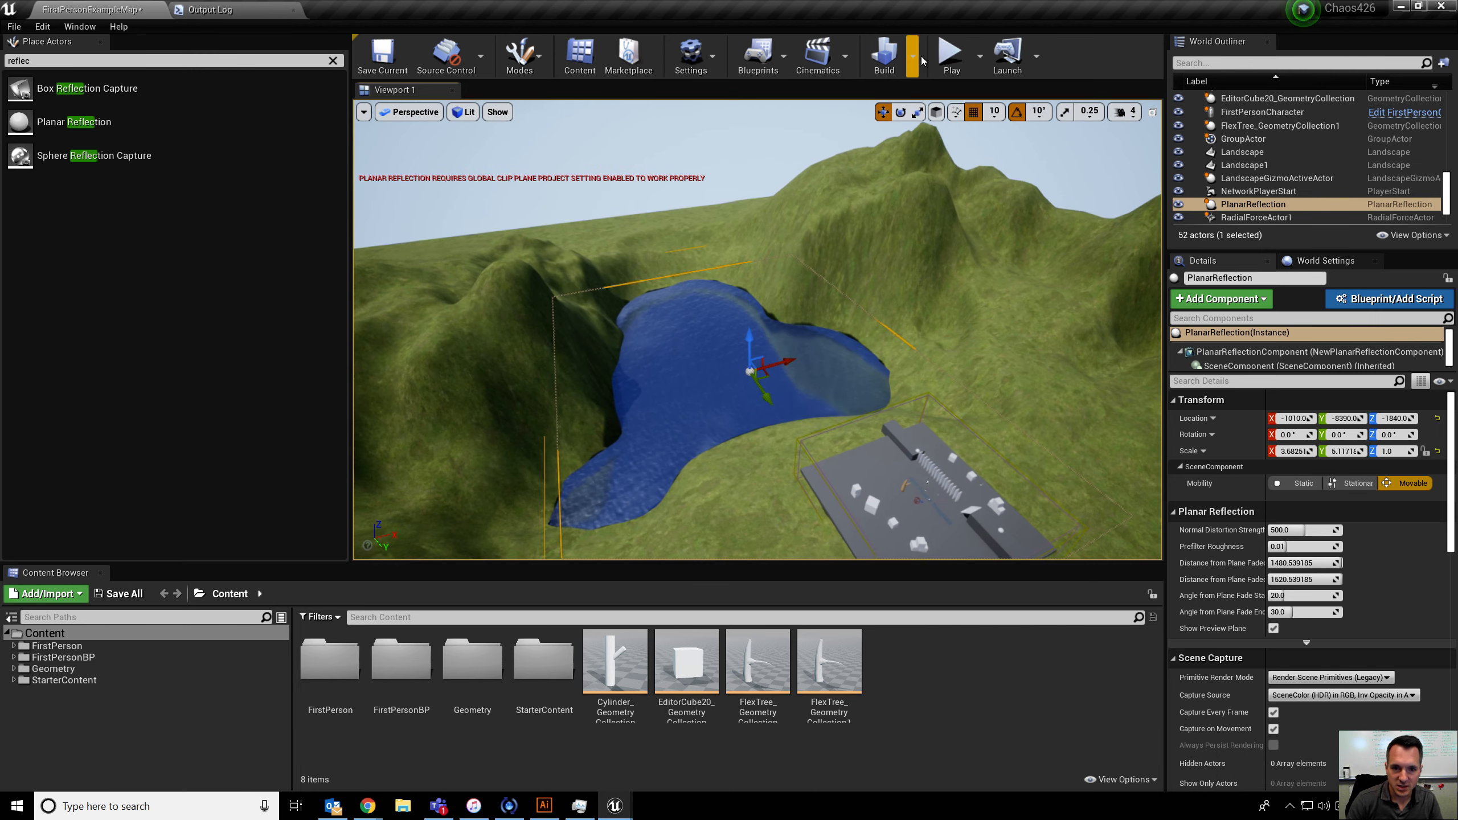
Play-test the level by walking from the arena around the lake and over the hills, and end the session at the water
click(952, 52)
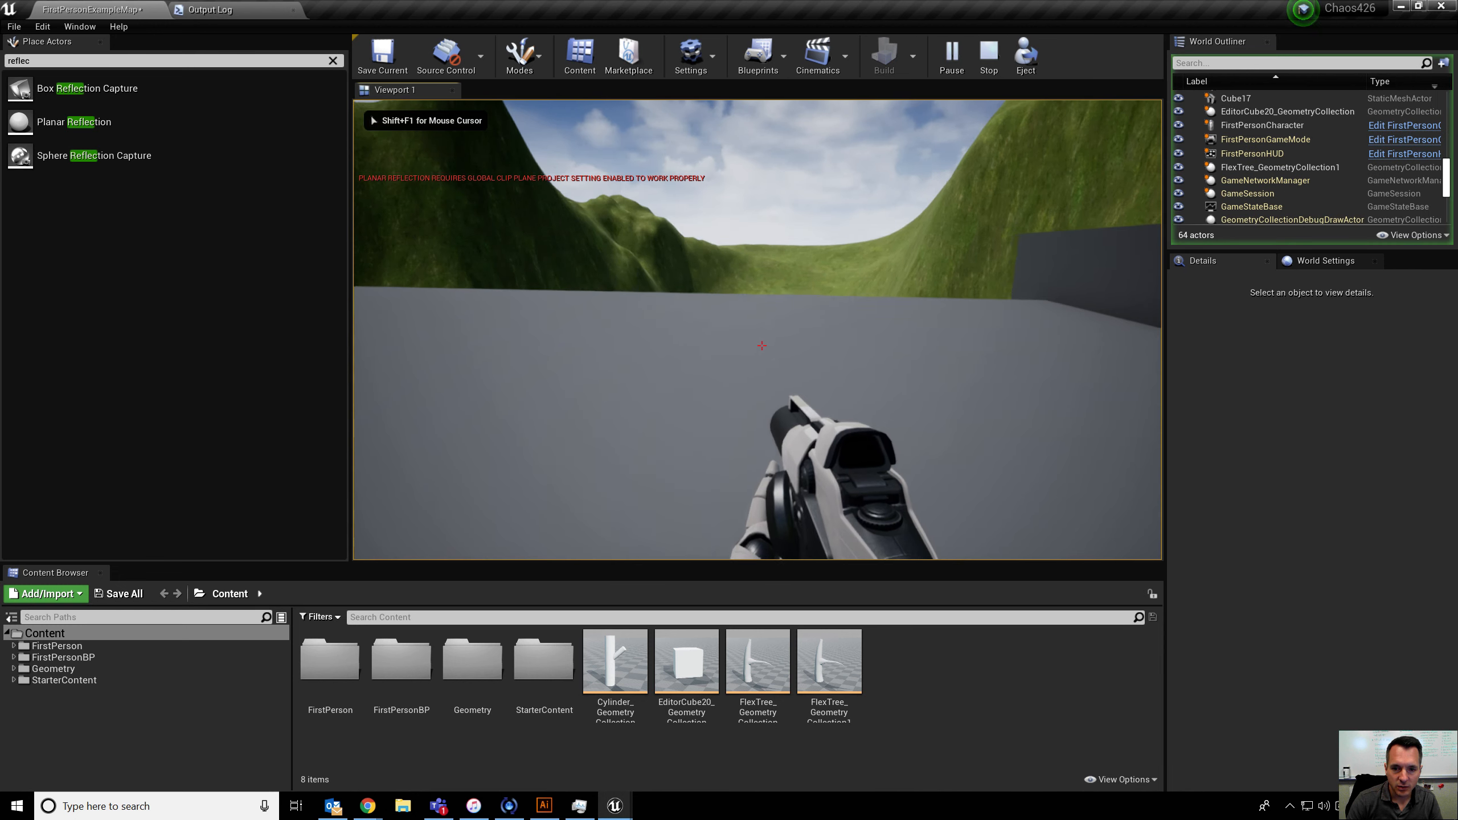
key(w)
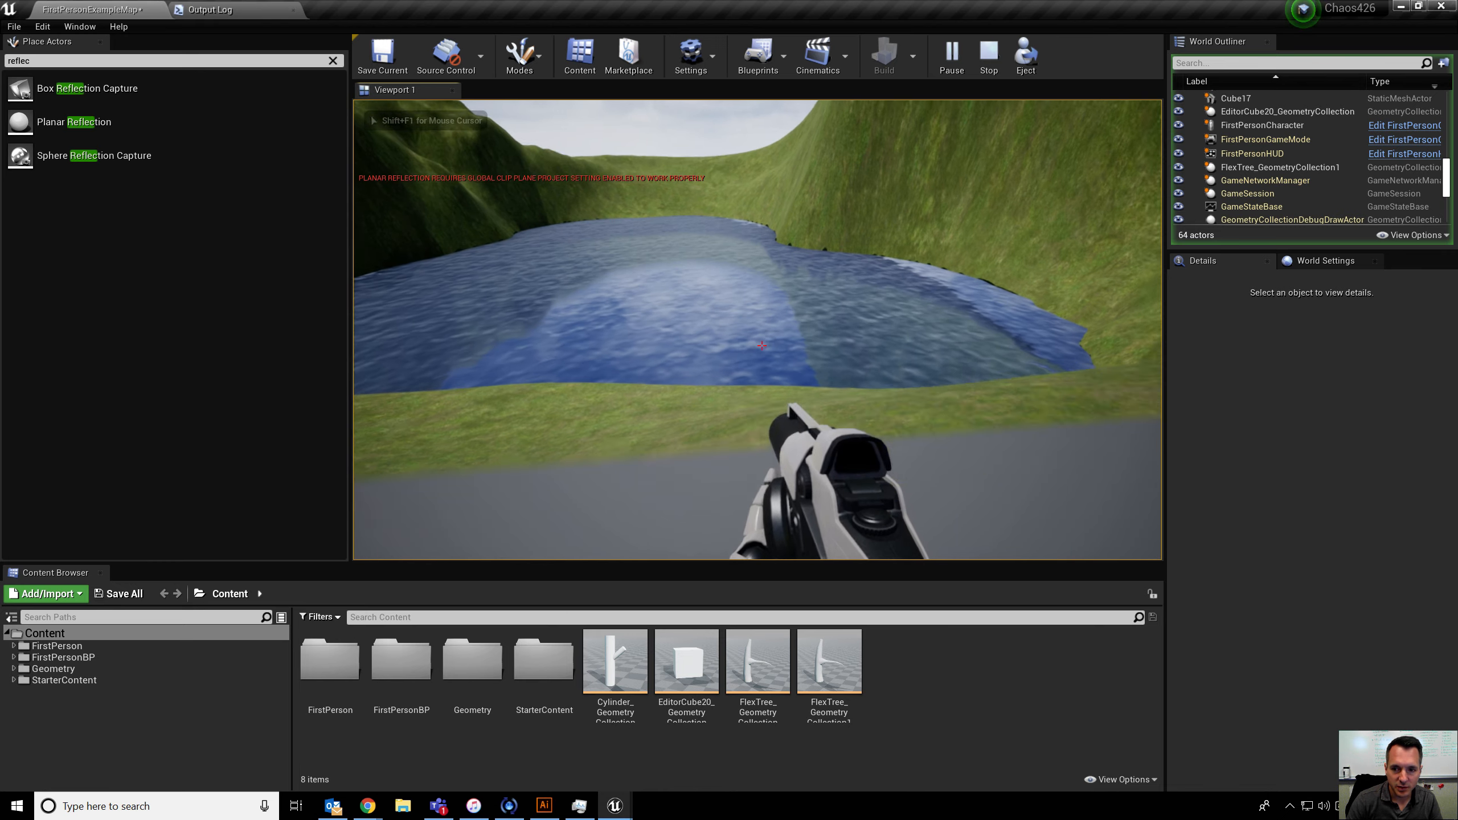
key(w)
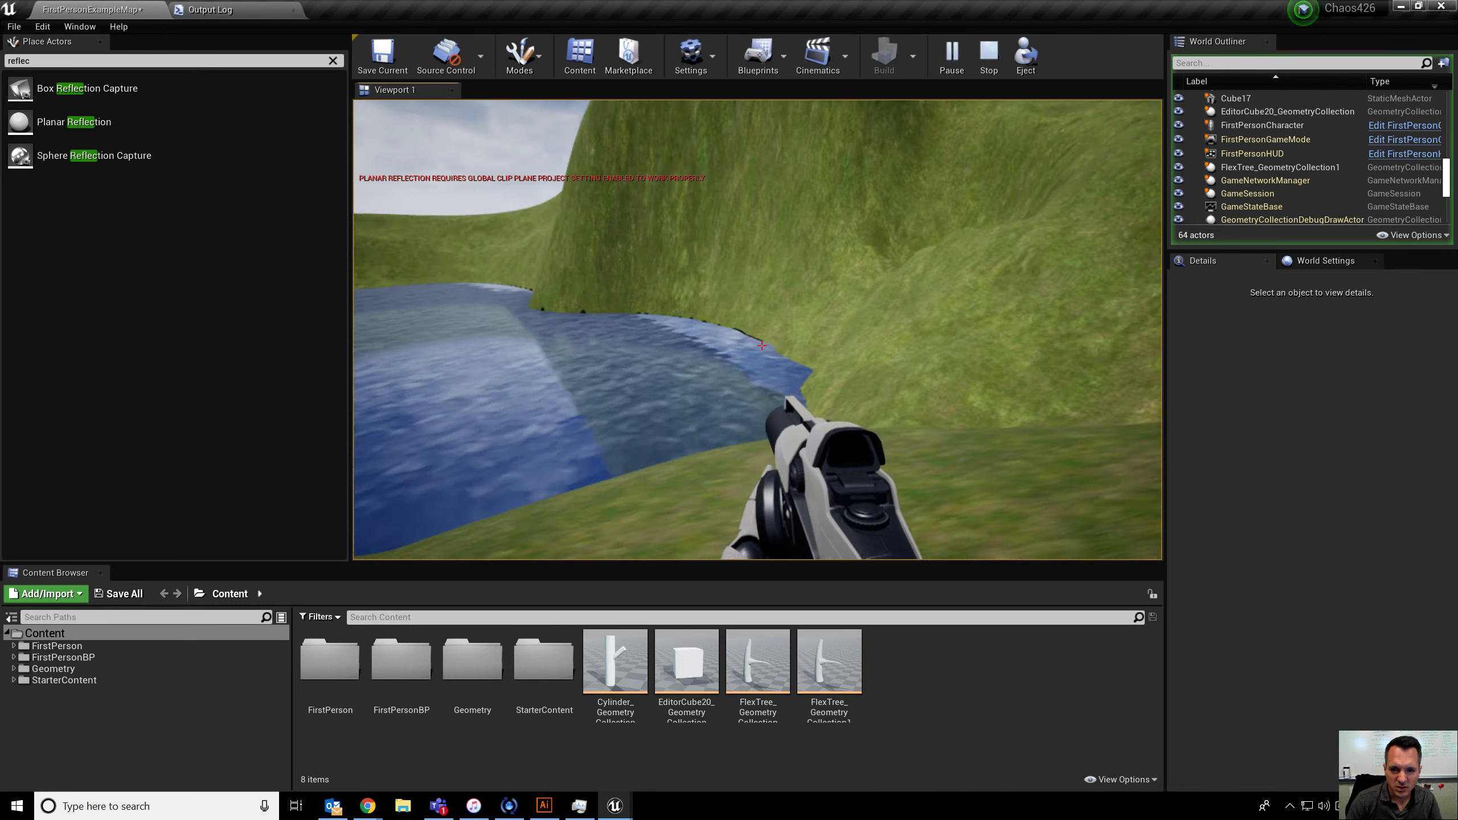
click(762, 346)
click(762, 345)
key(w)
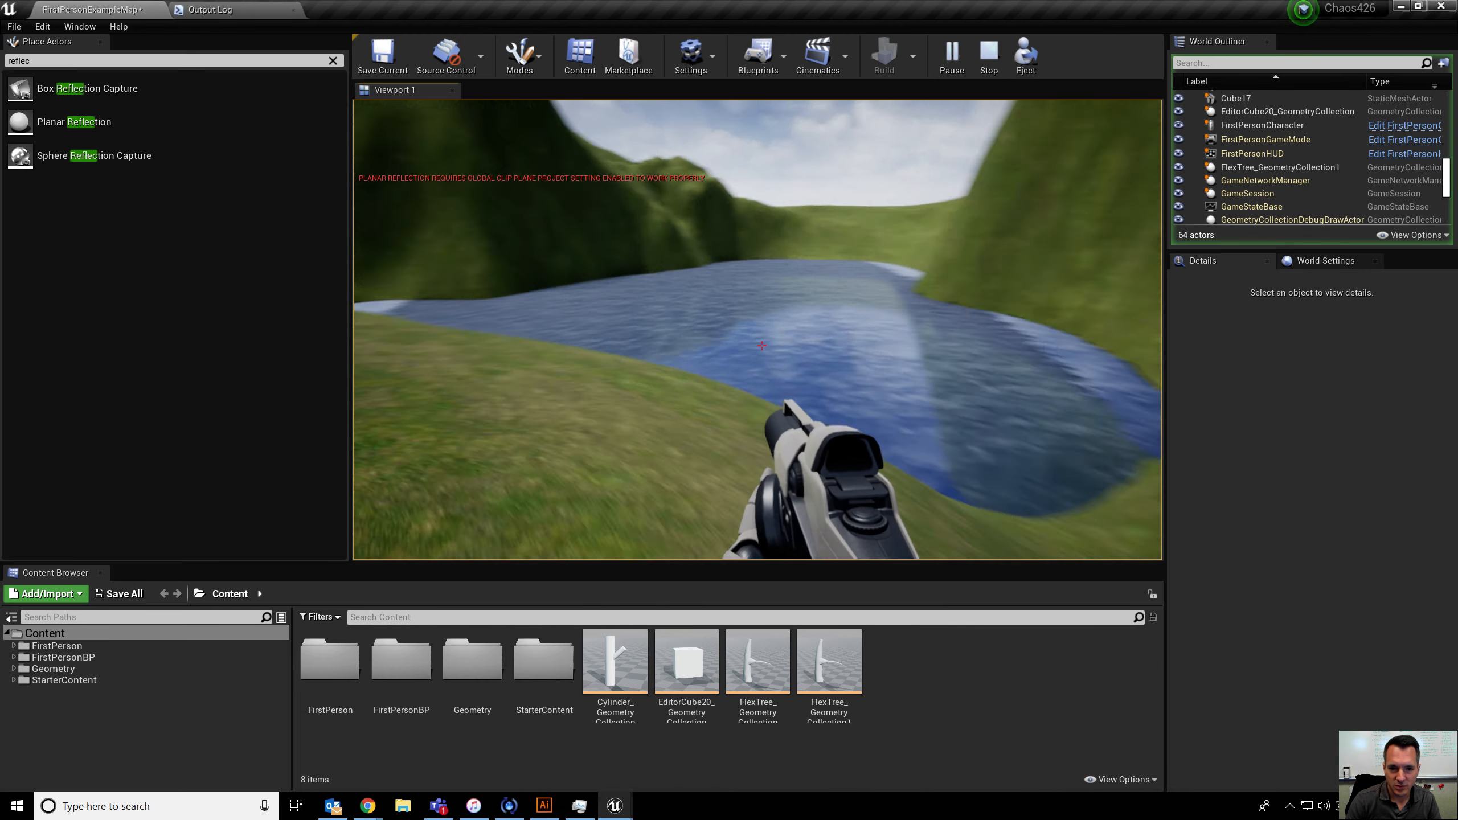
key(w)
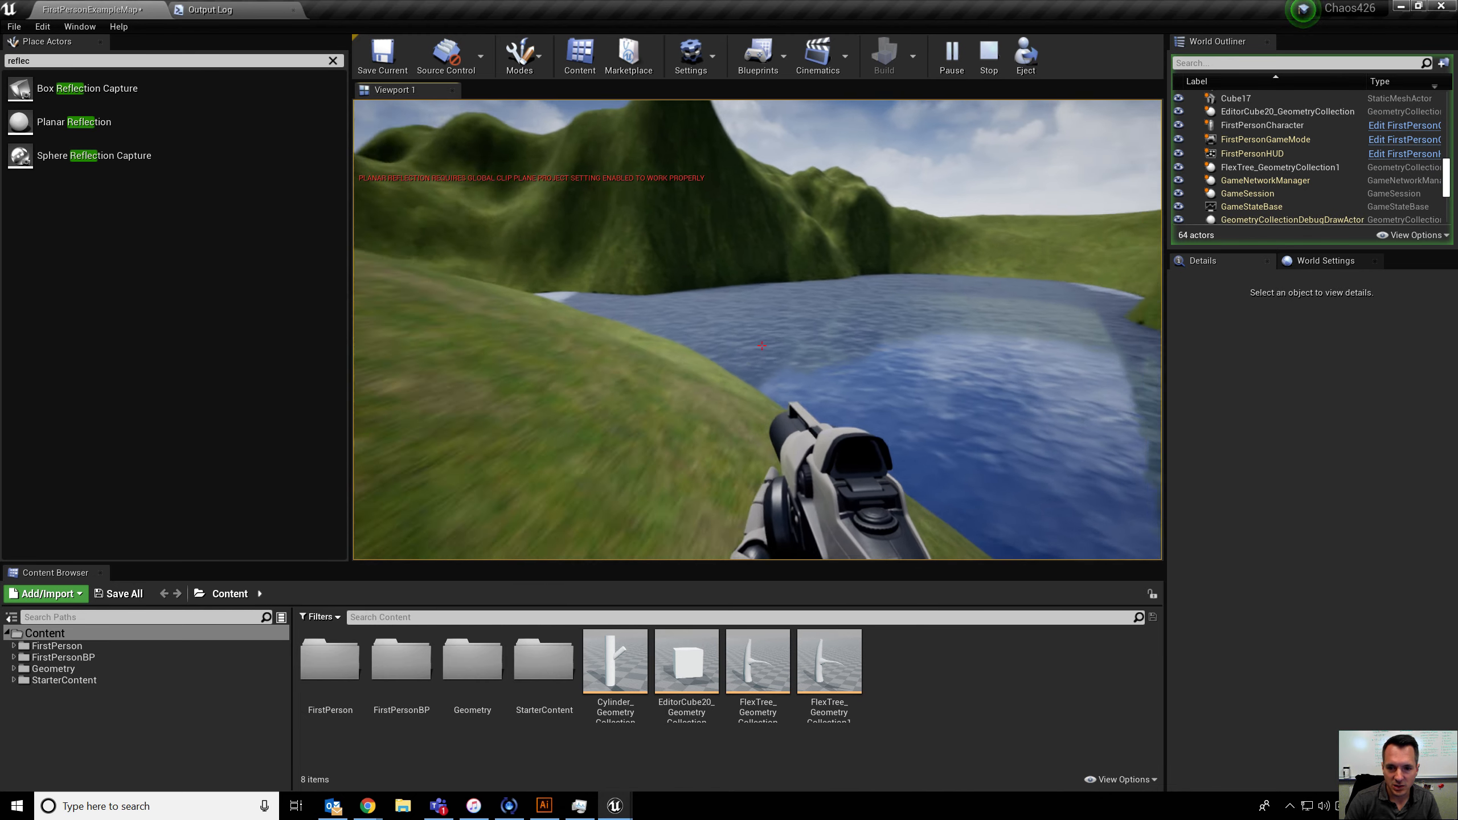
key(w)
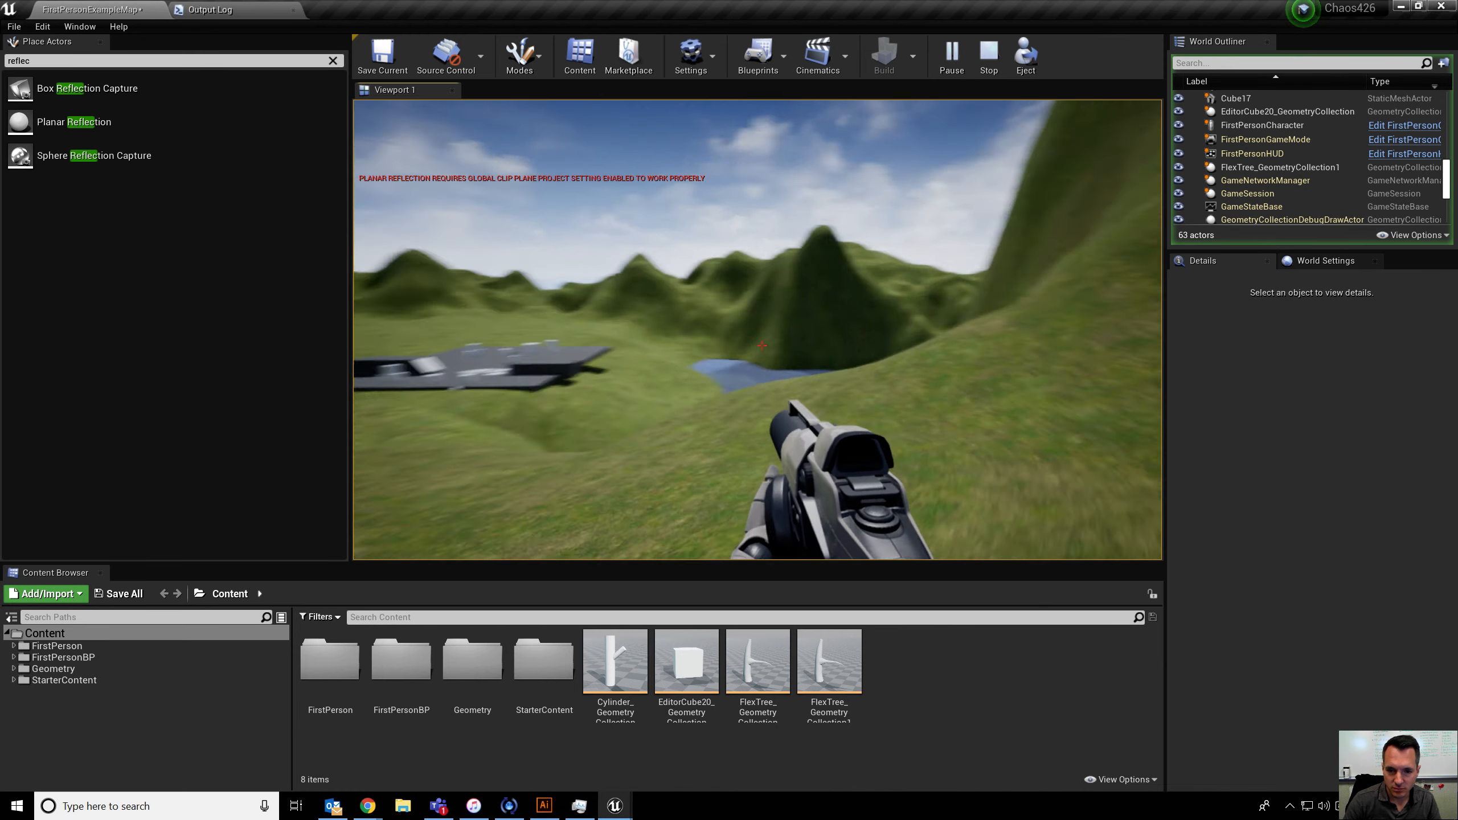
key(w)
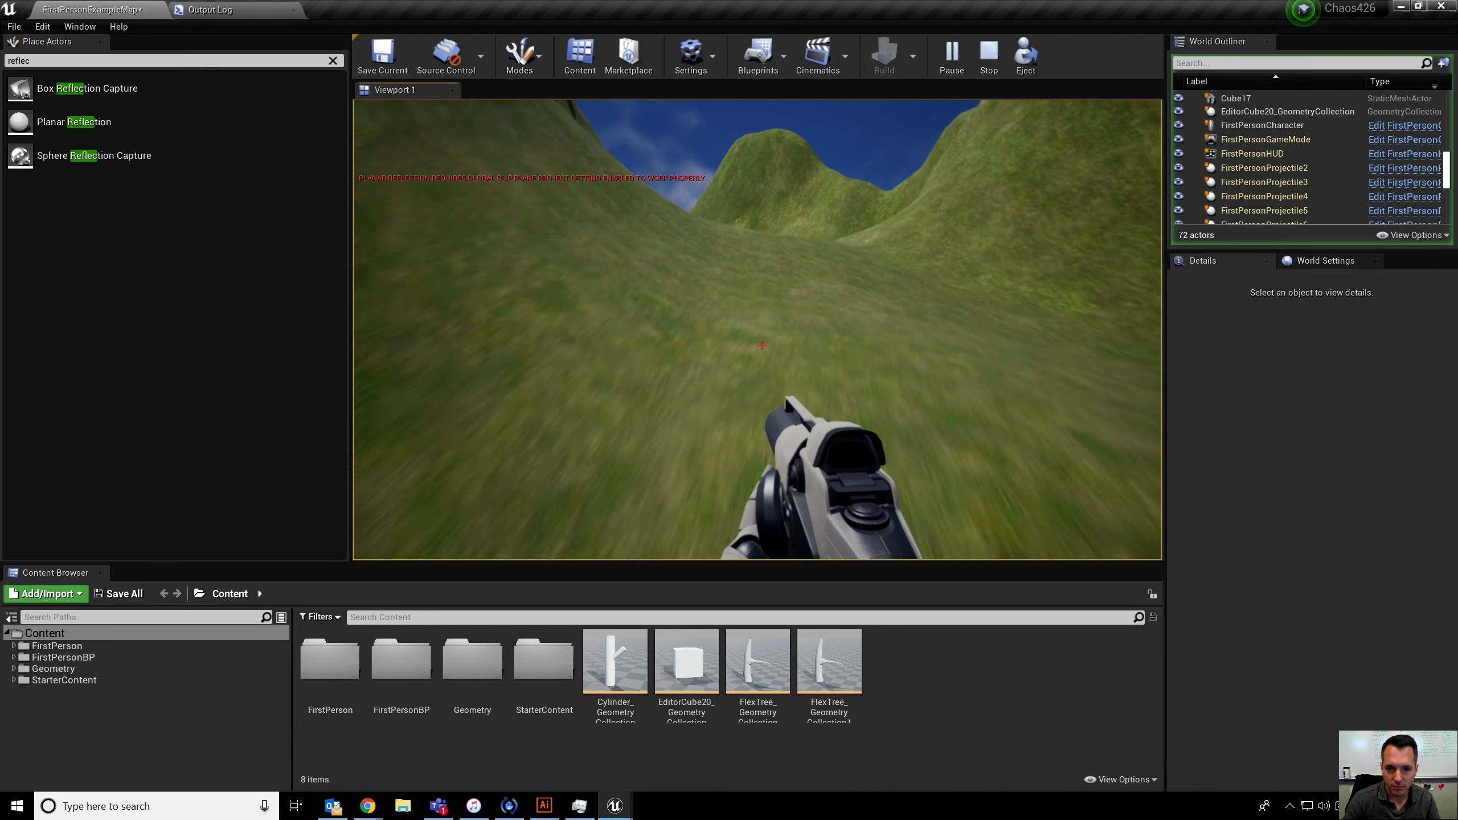
key(w)
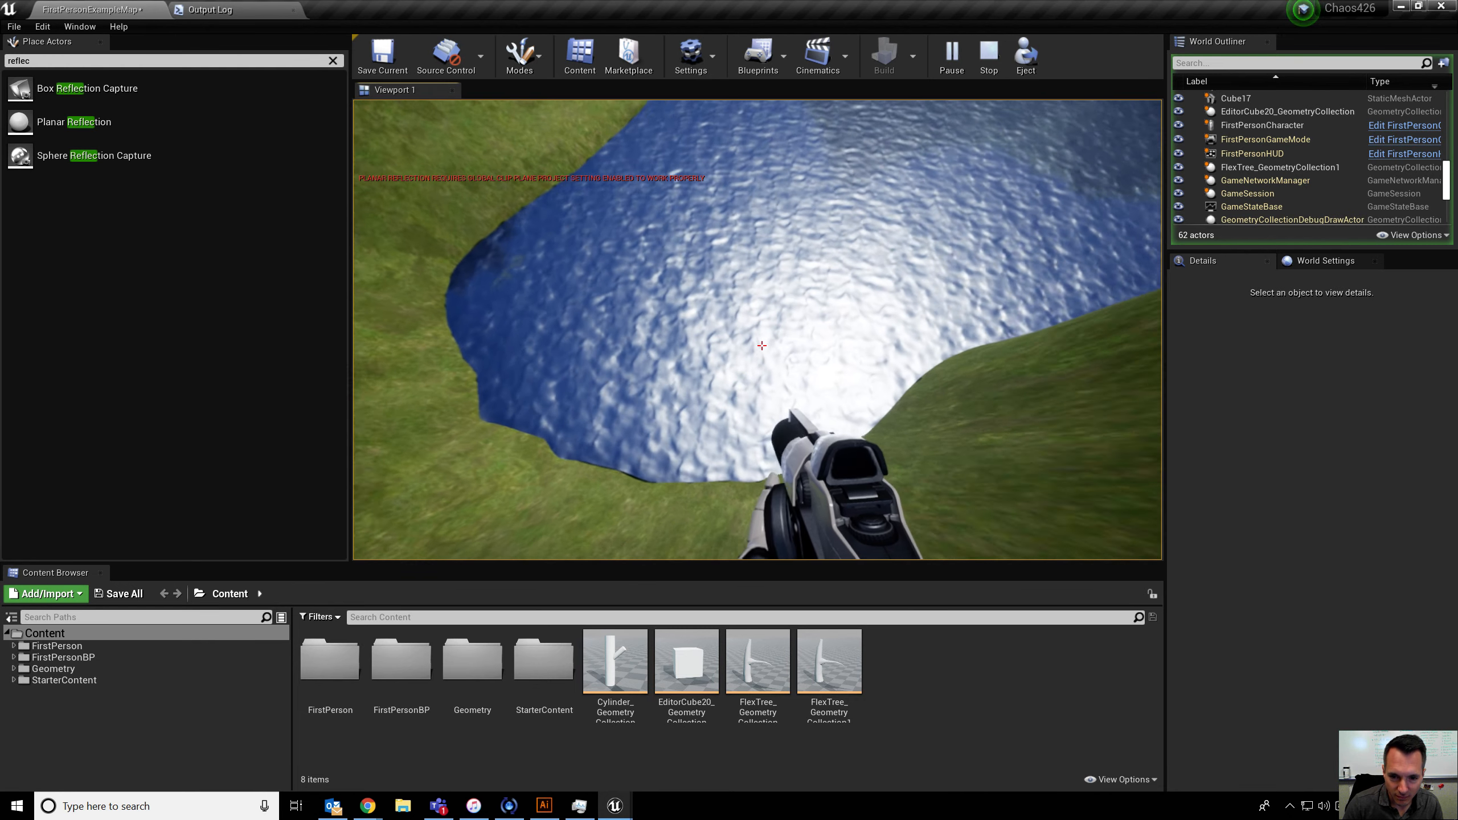
key(w)
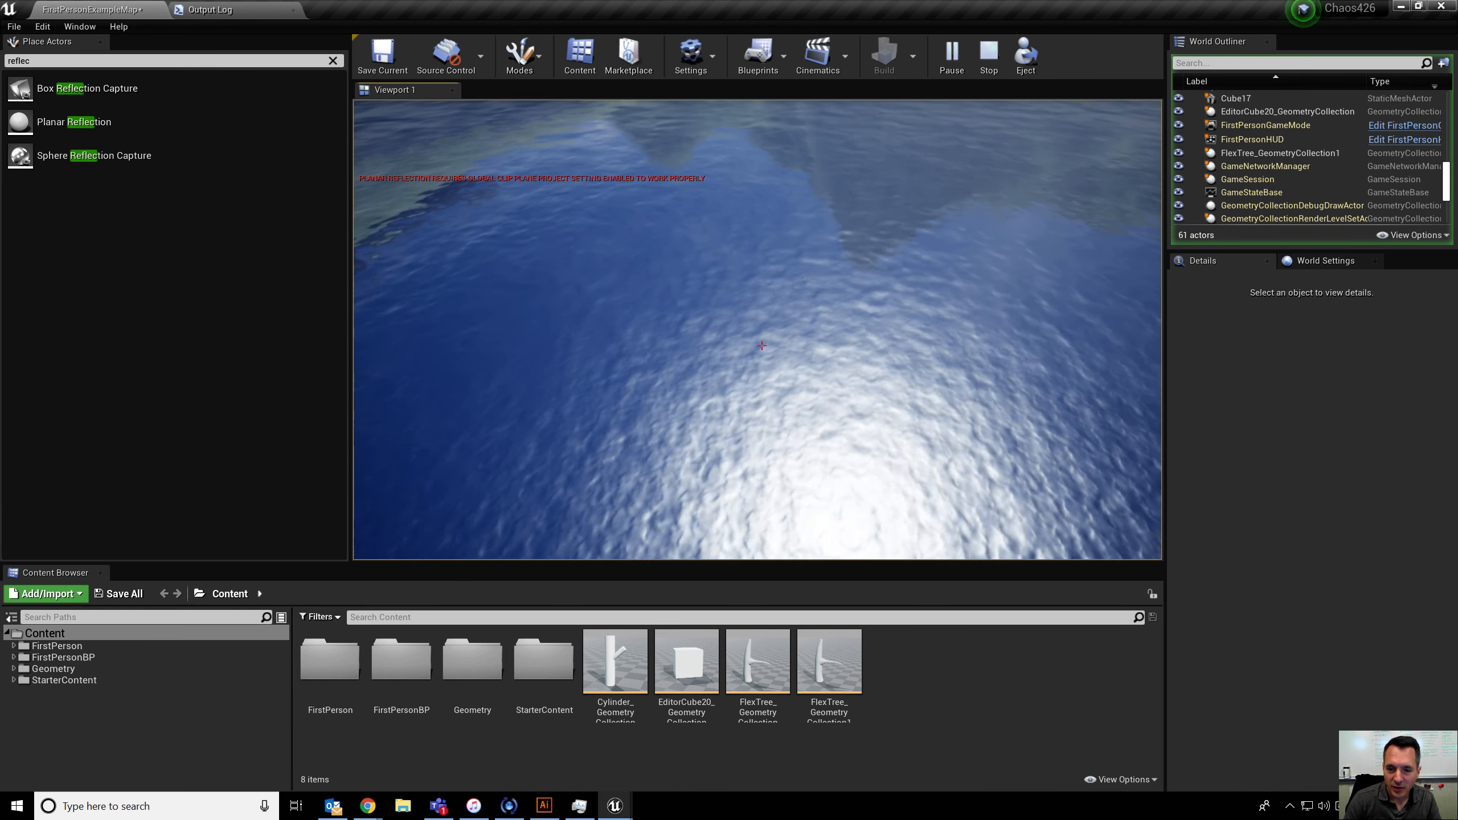
key(Escape)
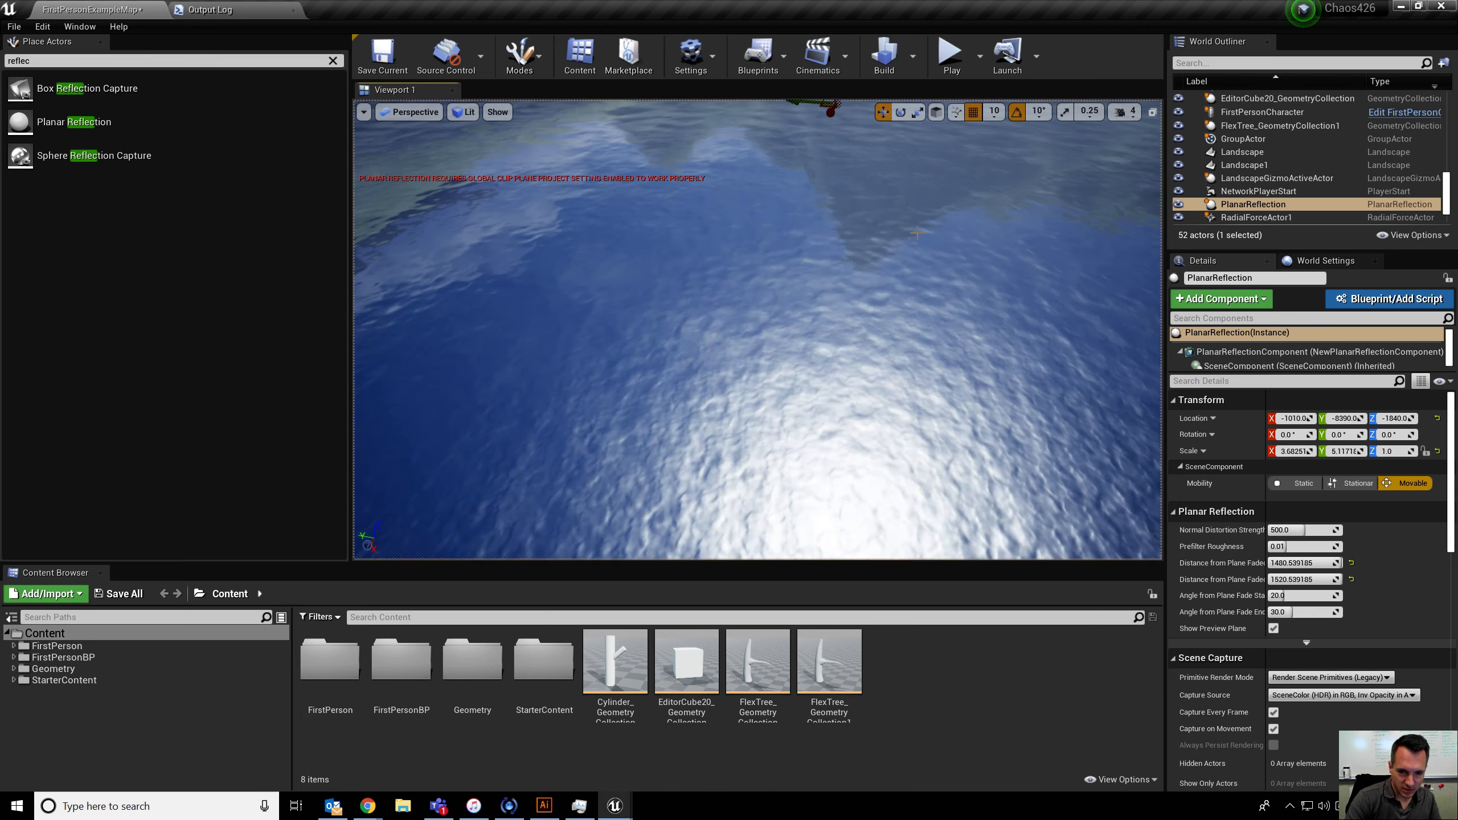
Frame the whole landscape with lake and arena and take a high-resolution screenshot at size multiplier 1.0
key(f)
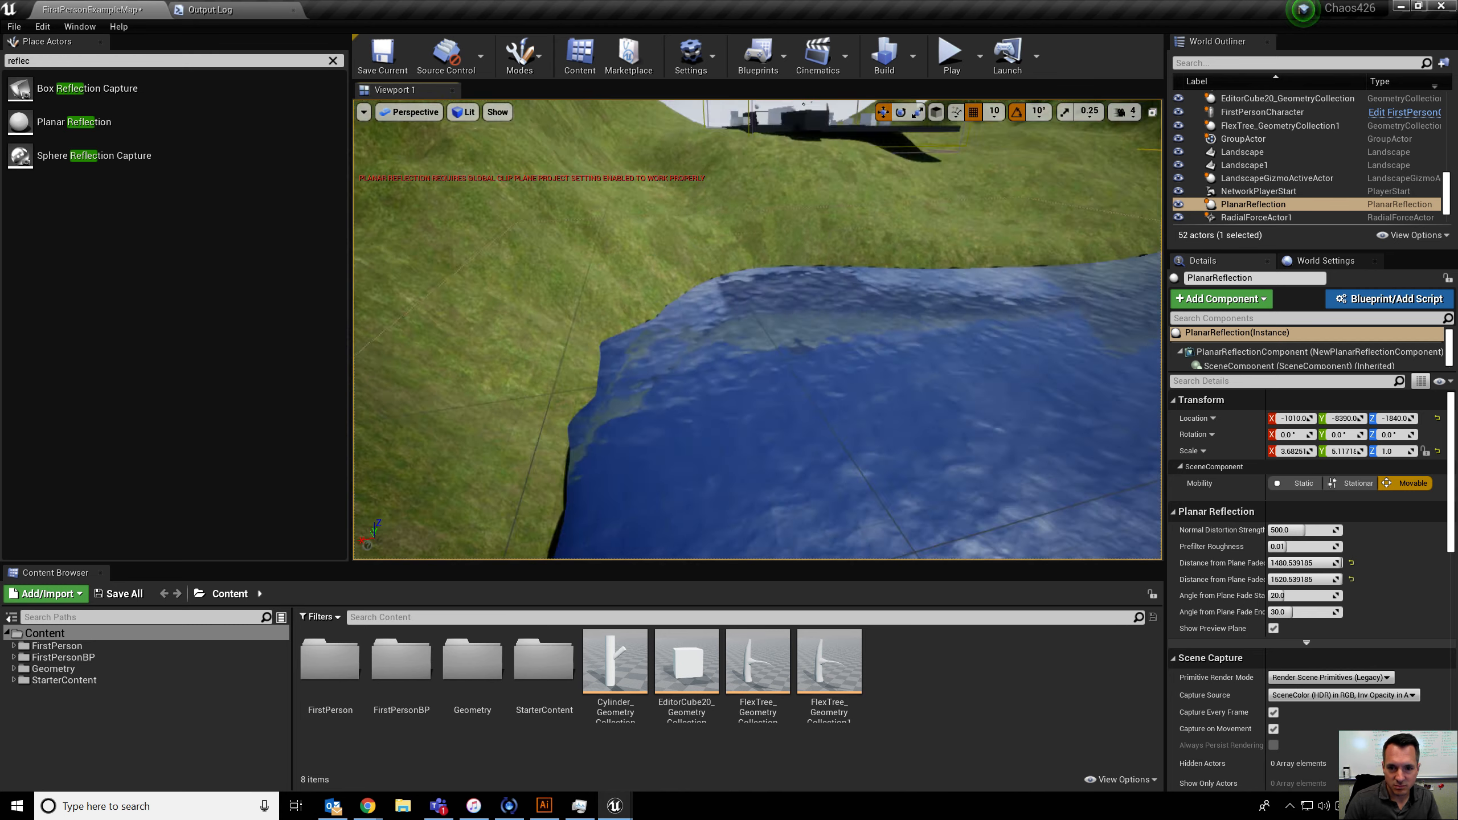
right_drag(757, 330, 1137, 344)
key(s)
right_drag(584, 221, 514, 193)
click(365, 113)
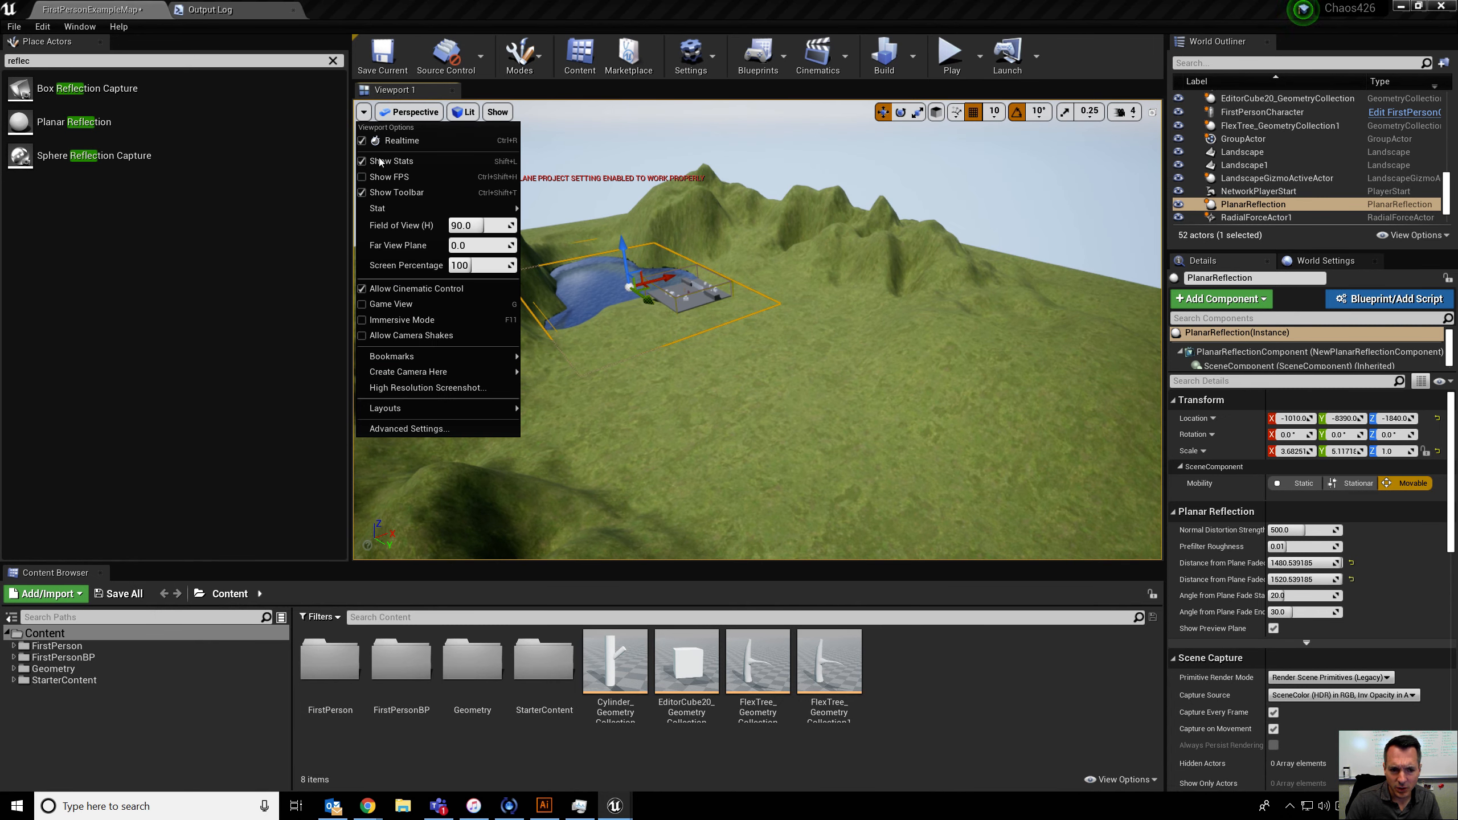
click(430, 388)
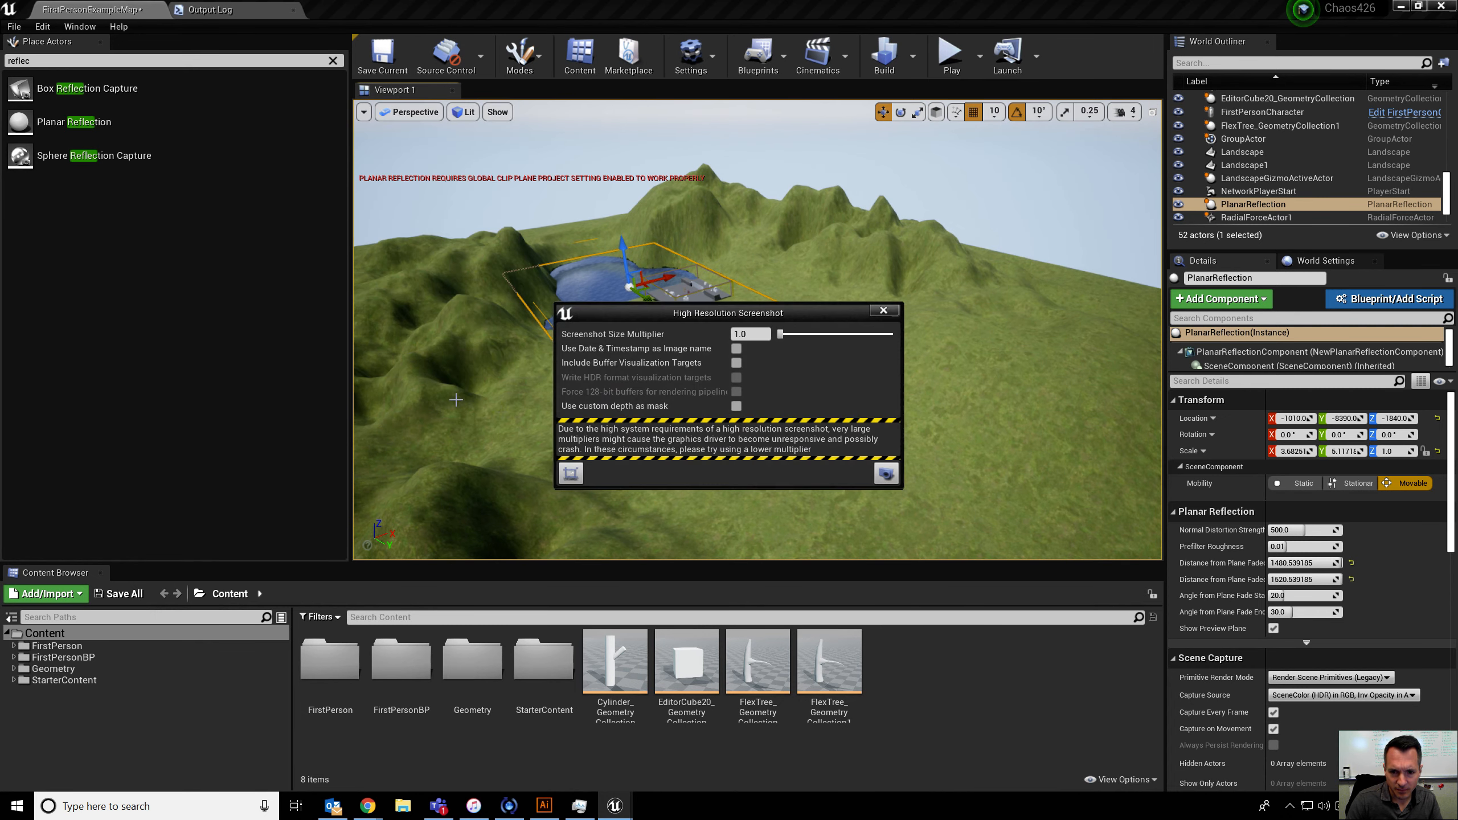
click(887, 475)
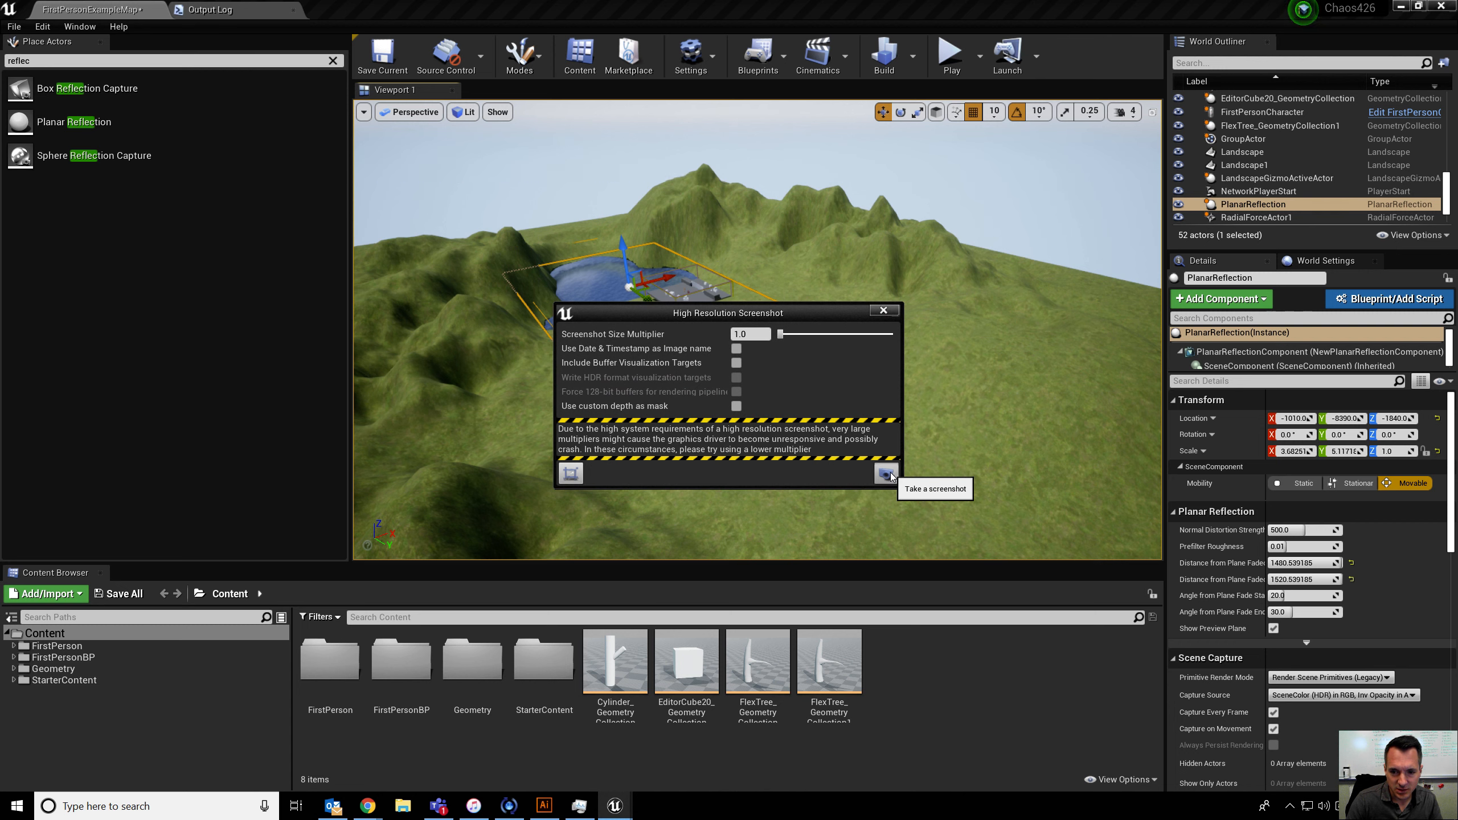
Take further high-resolution screenshots from other viewpoints around the lake and close the screenshot dialog
key(w)
right_drag(976, 356, 896, 405)
key(w)
click(885, 474)
key(s)
click(885, 474)
right_drag(912, 501, 993, 476)
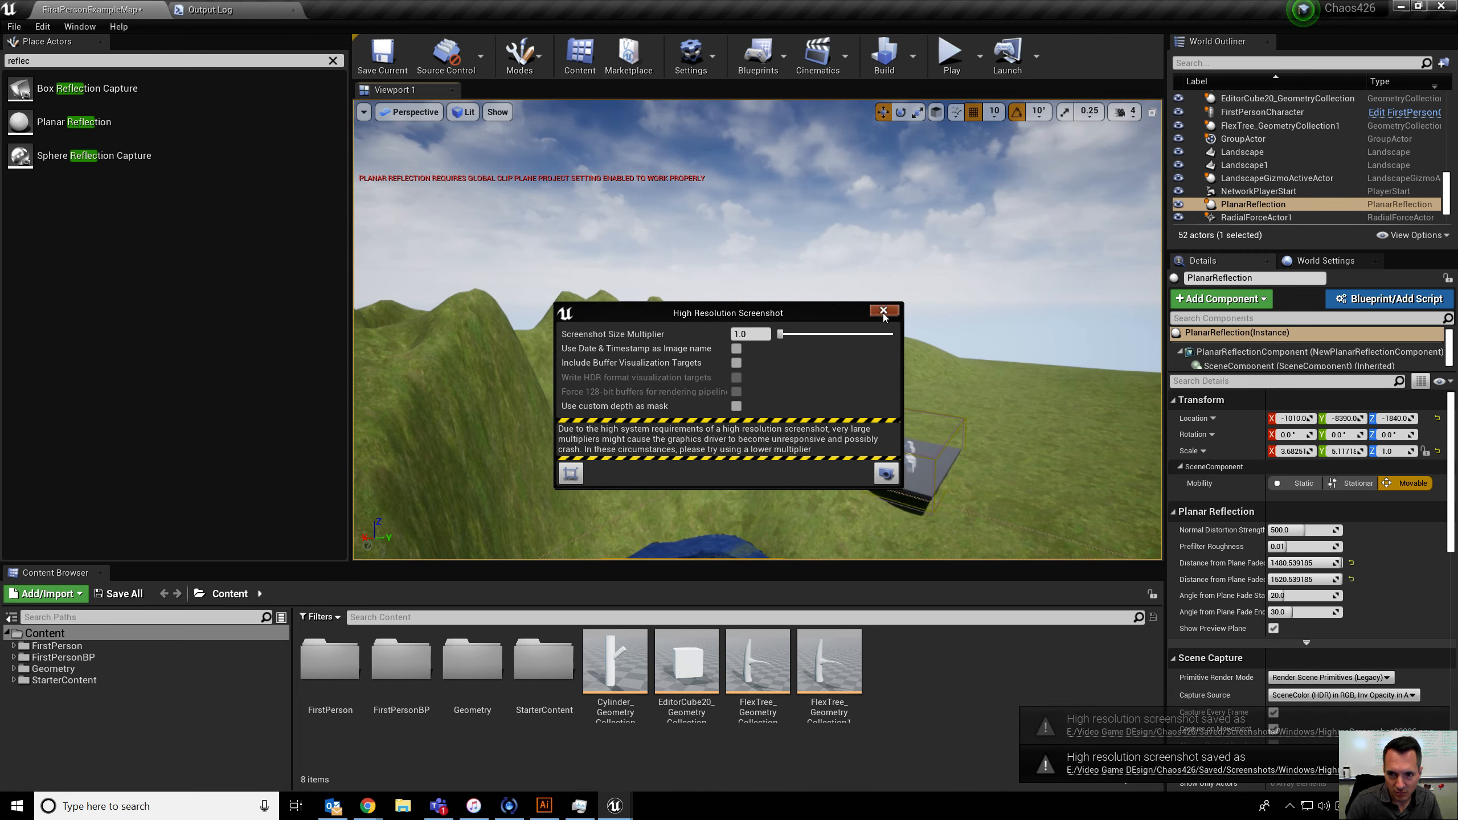
click(885, 311)
Start another play test of the level, and send the crash report with a restart of the editor
click(950, 53)
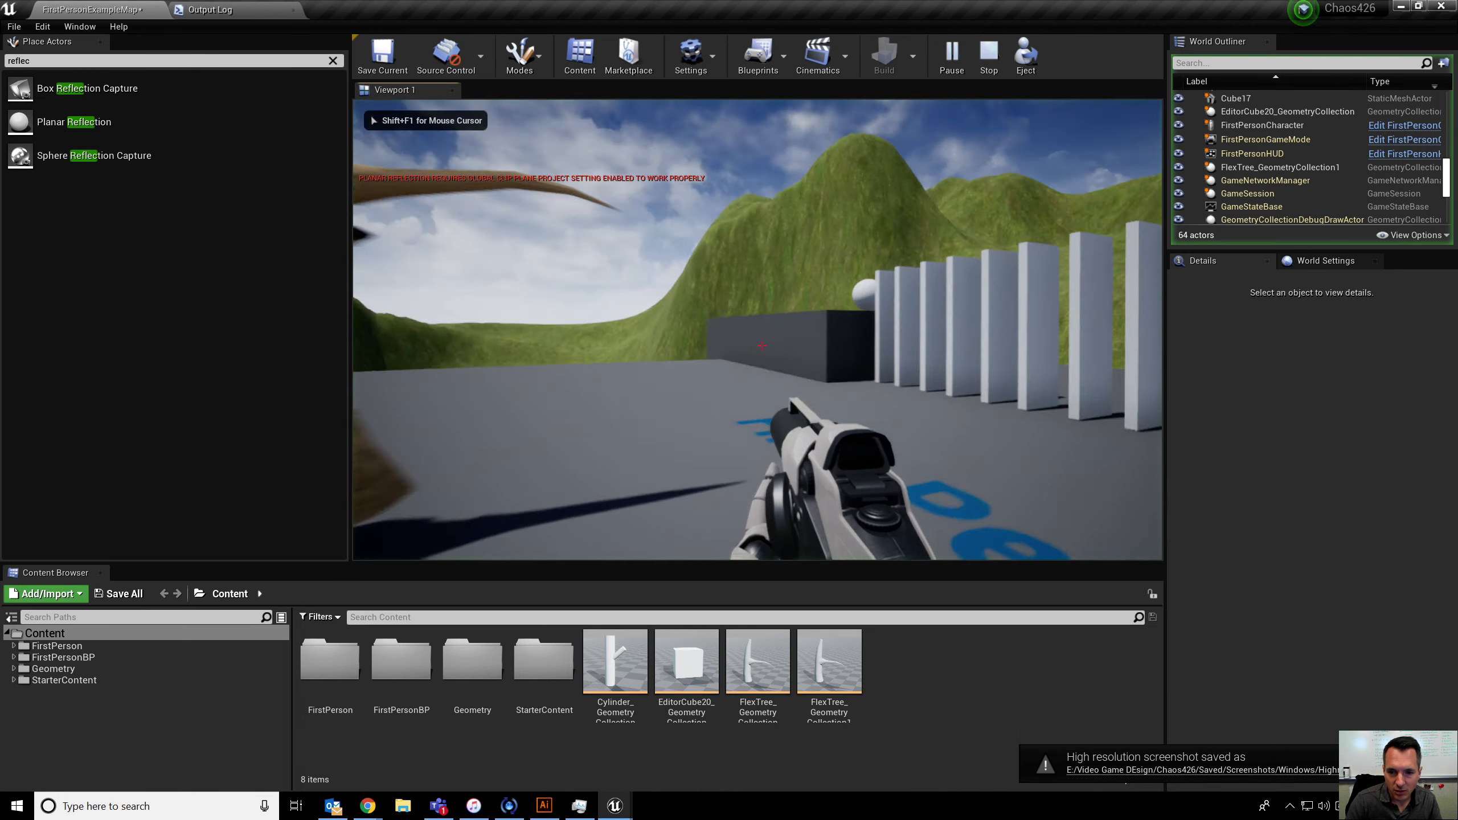
key(w)
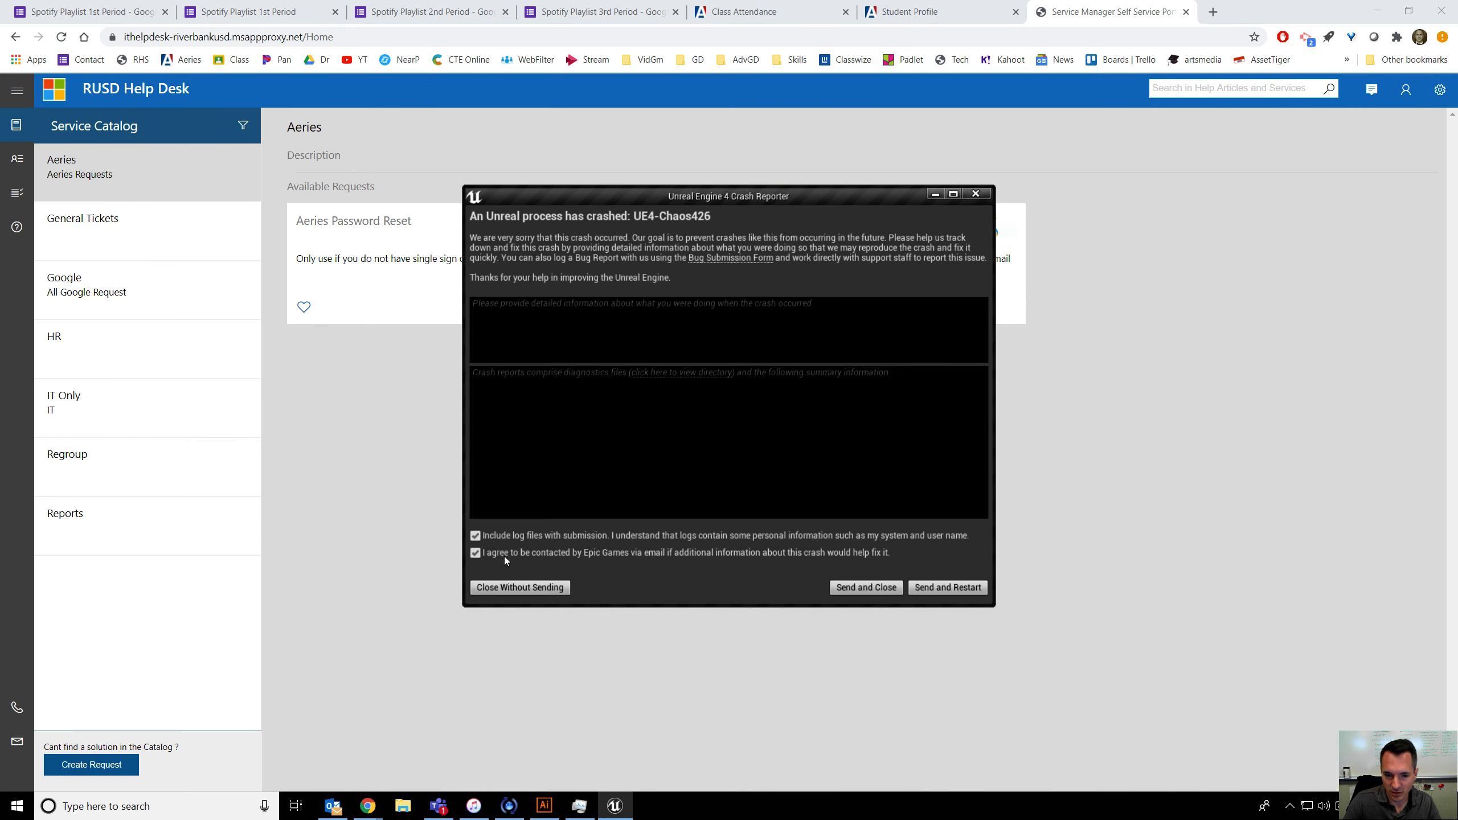
click(975, 587)
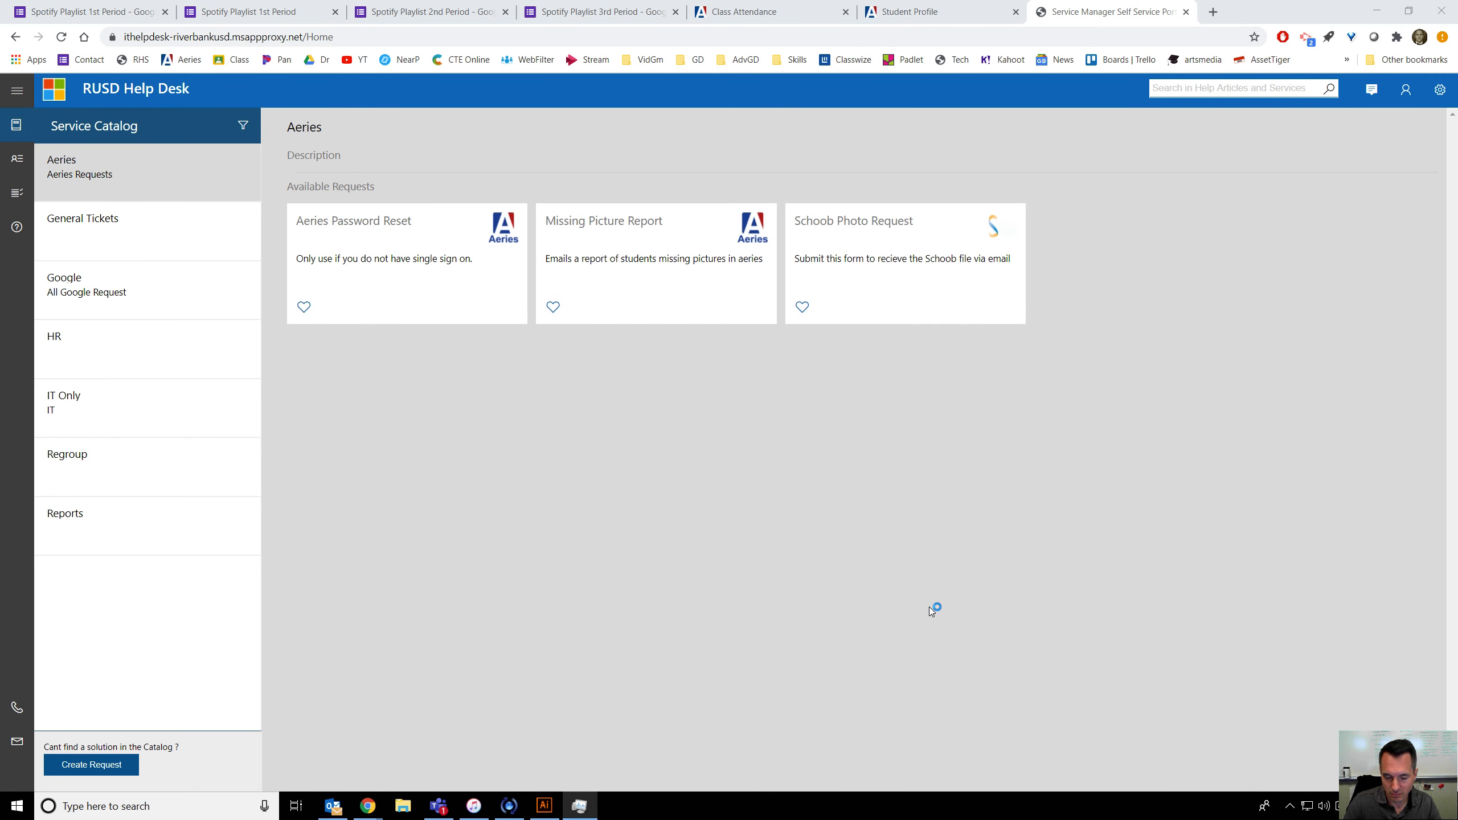